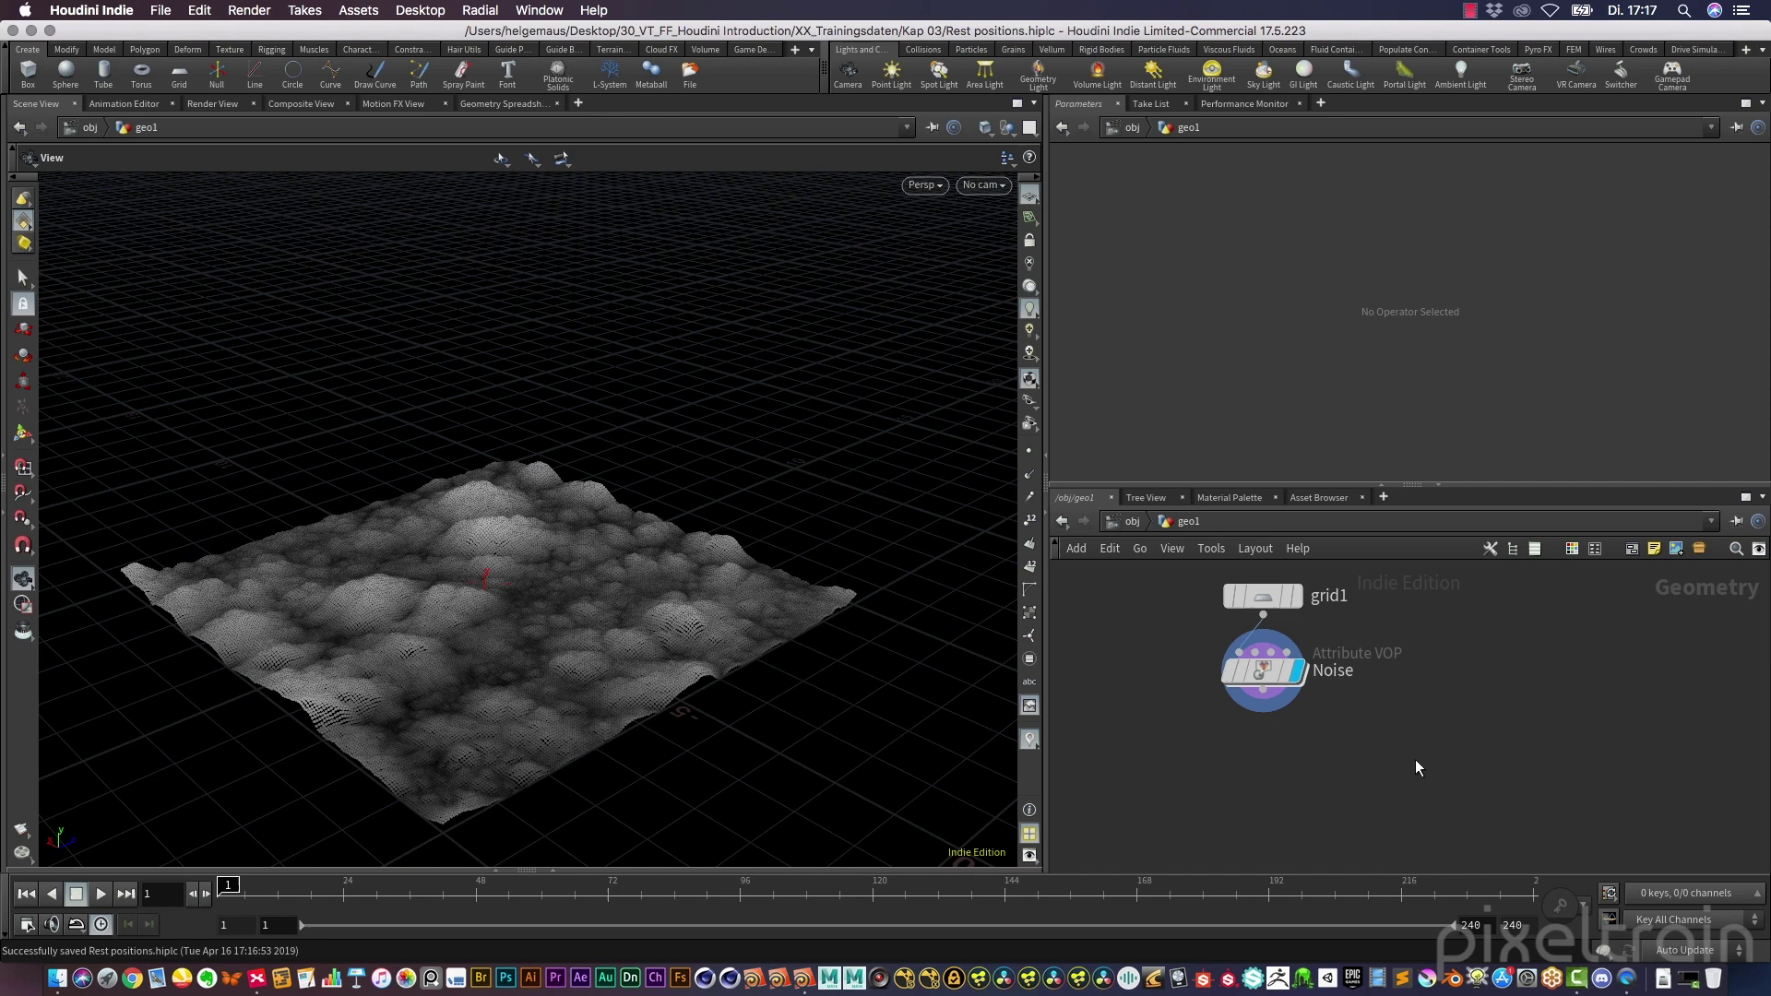
Review the Noise node's terrain across frames, then shift the Noise node down away from grid1
click(1262, 671)
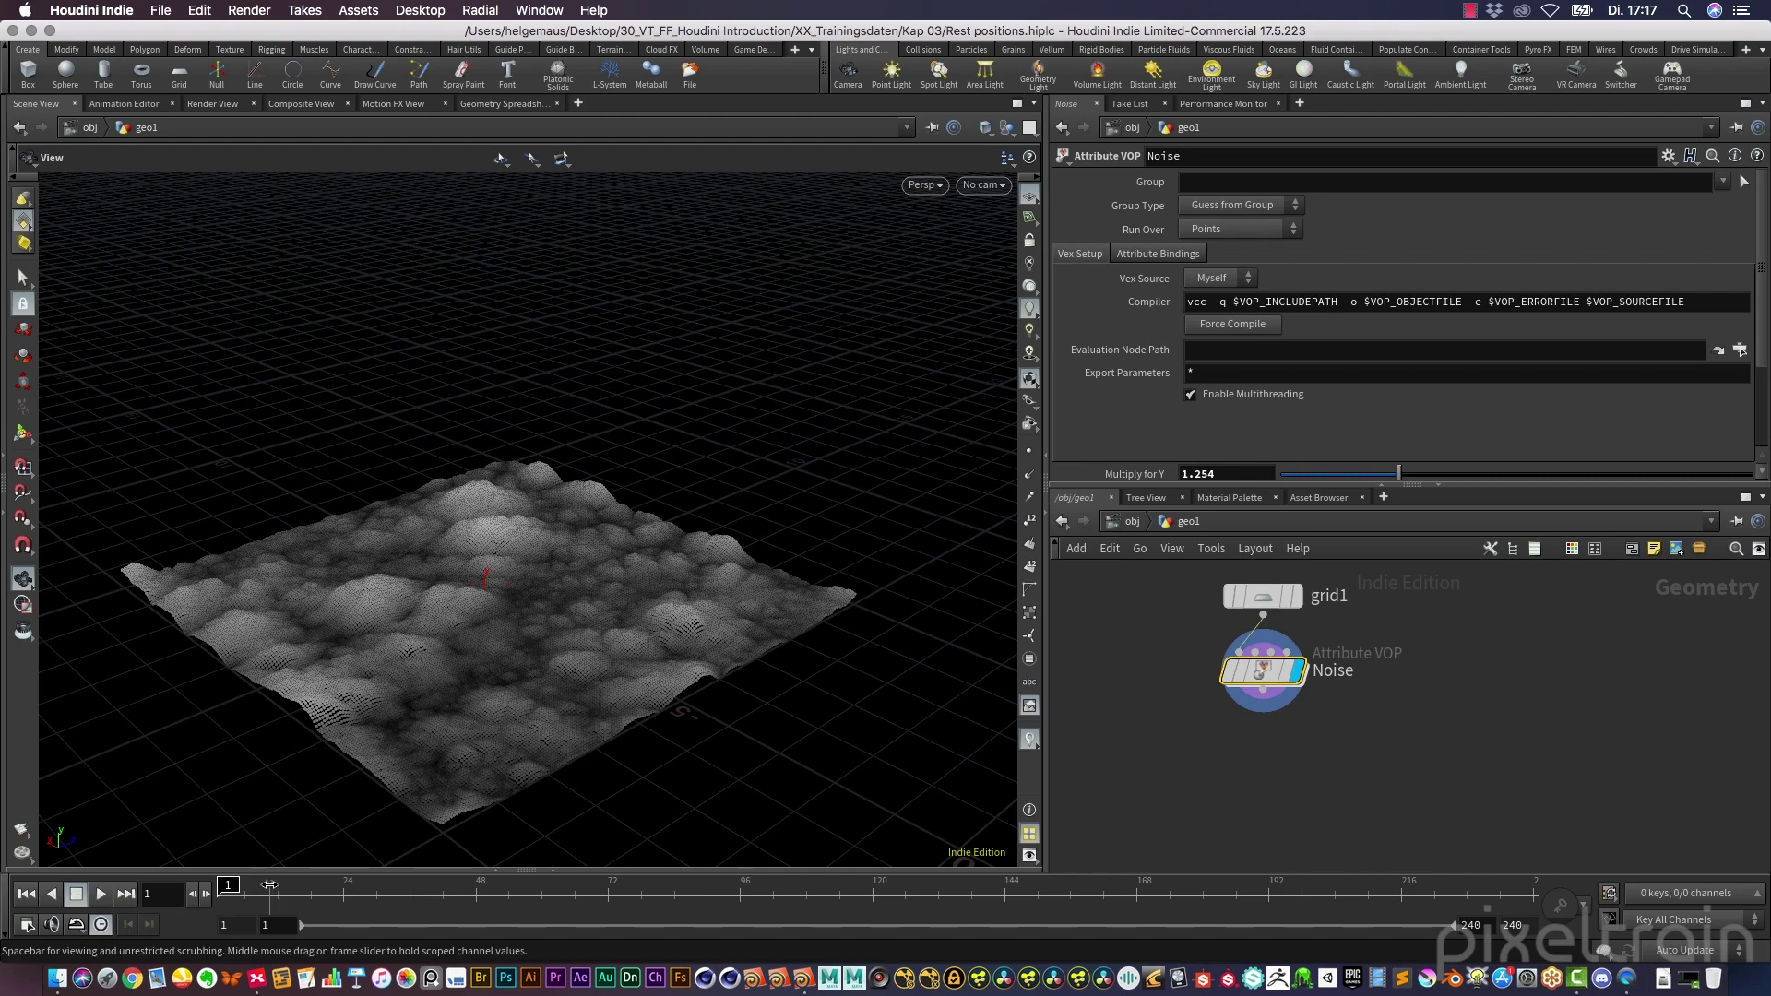
drag(397, 890, 178, 875)
drag(494, 694, 646, 651)
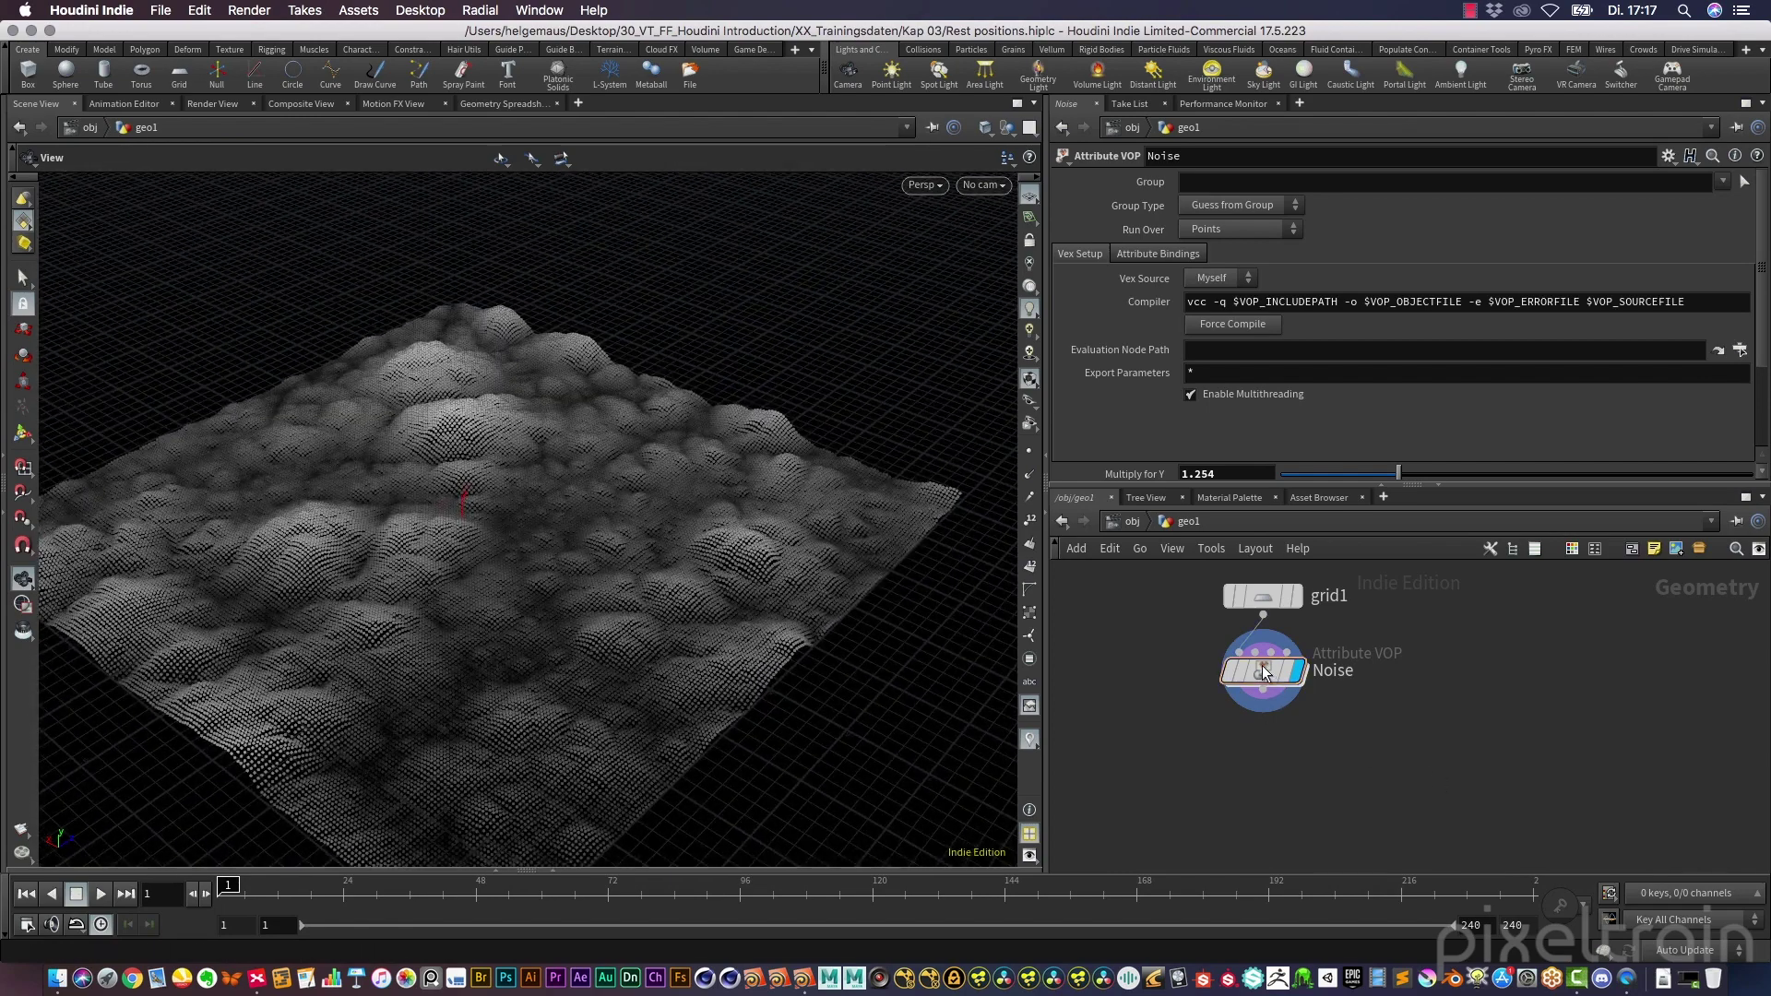
drag(1266, 672, 1266, 740)
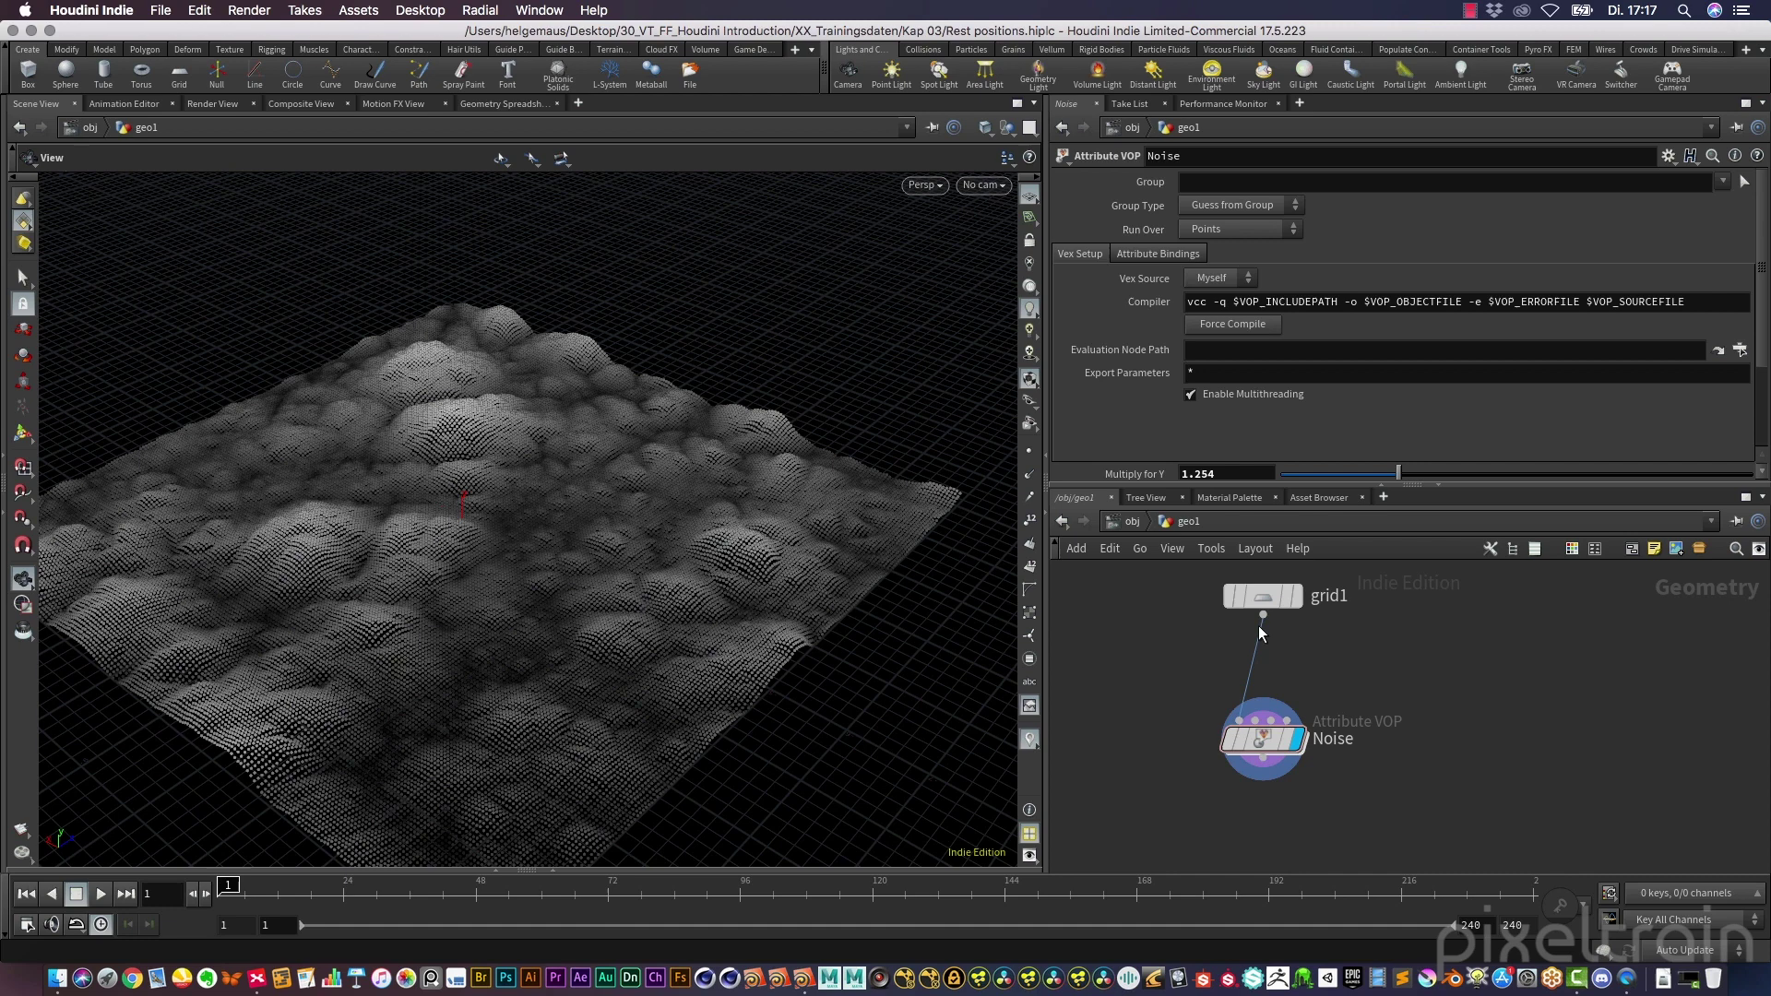
Drop a Transform node onto the grid1-to-Noise wire and display its flat grid
key(Tab)
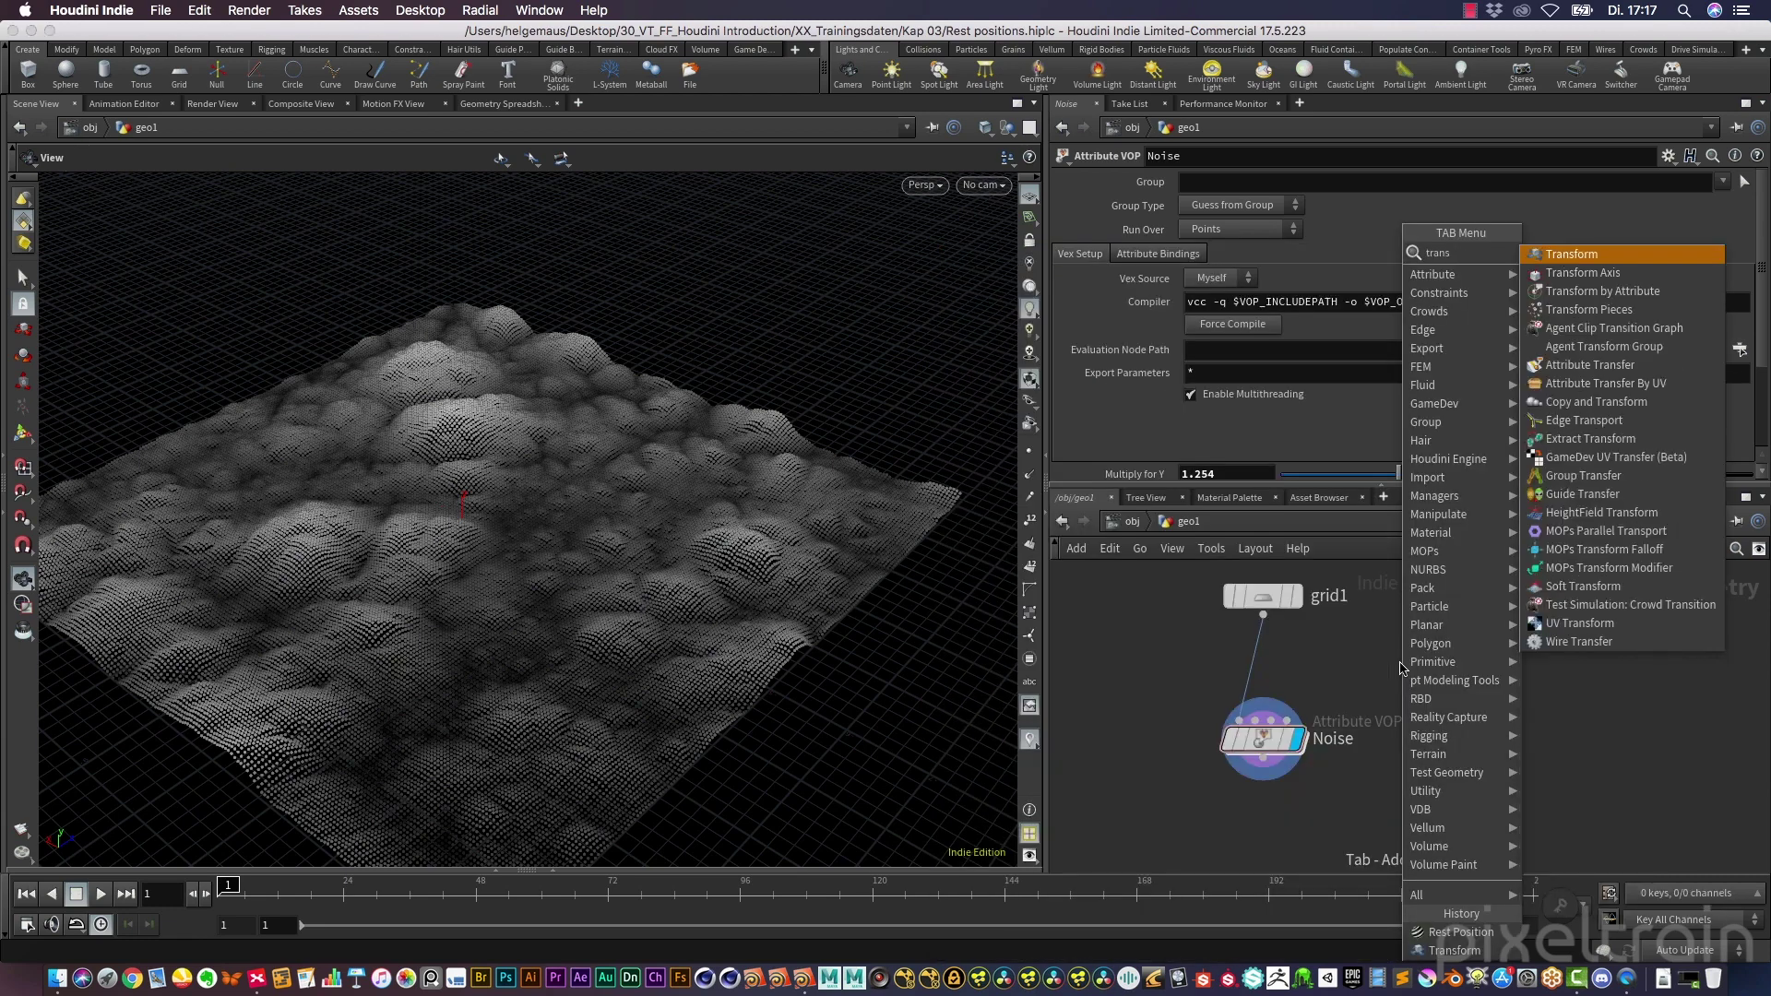
key(Escape)
click(1286, 672)
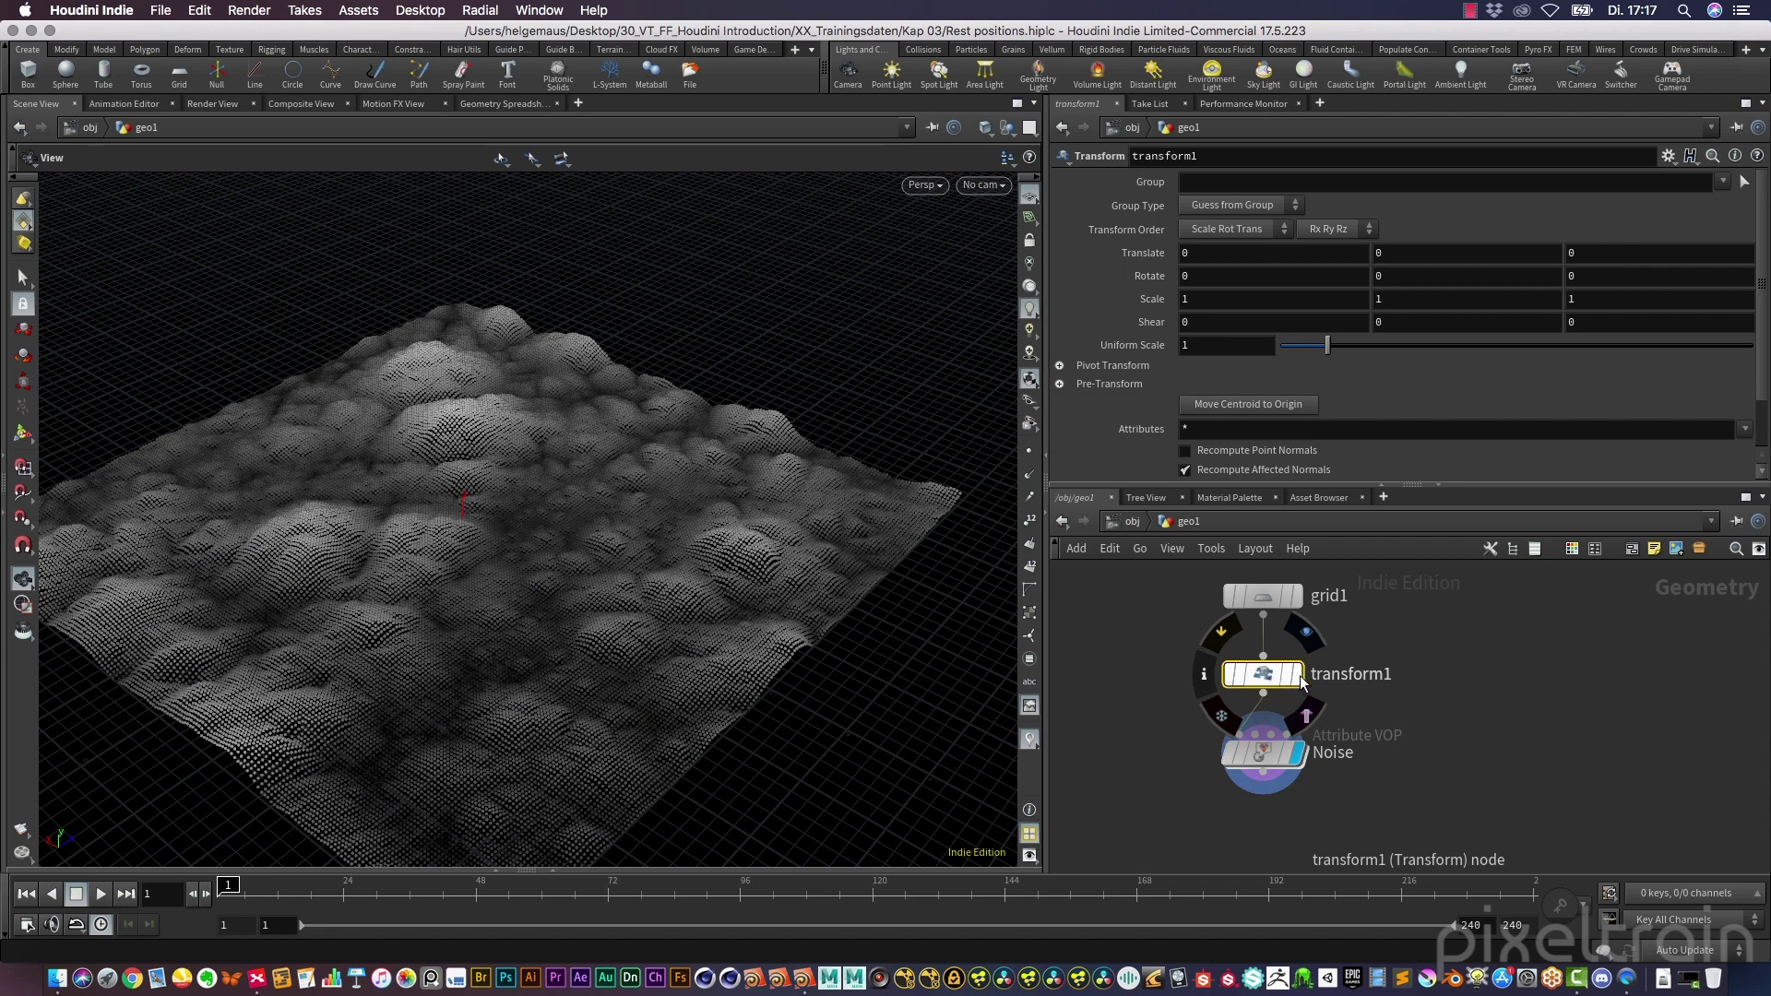
click(1301, 676)
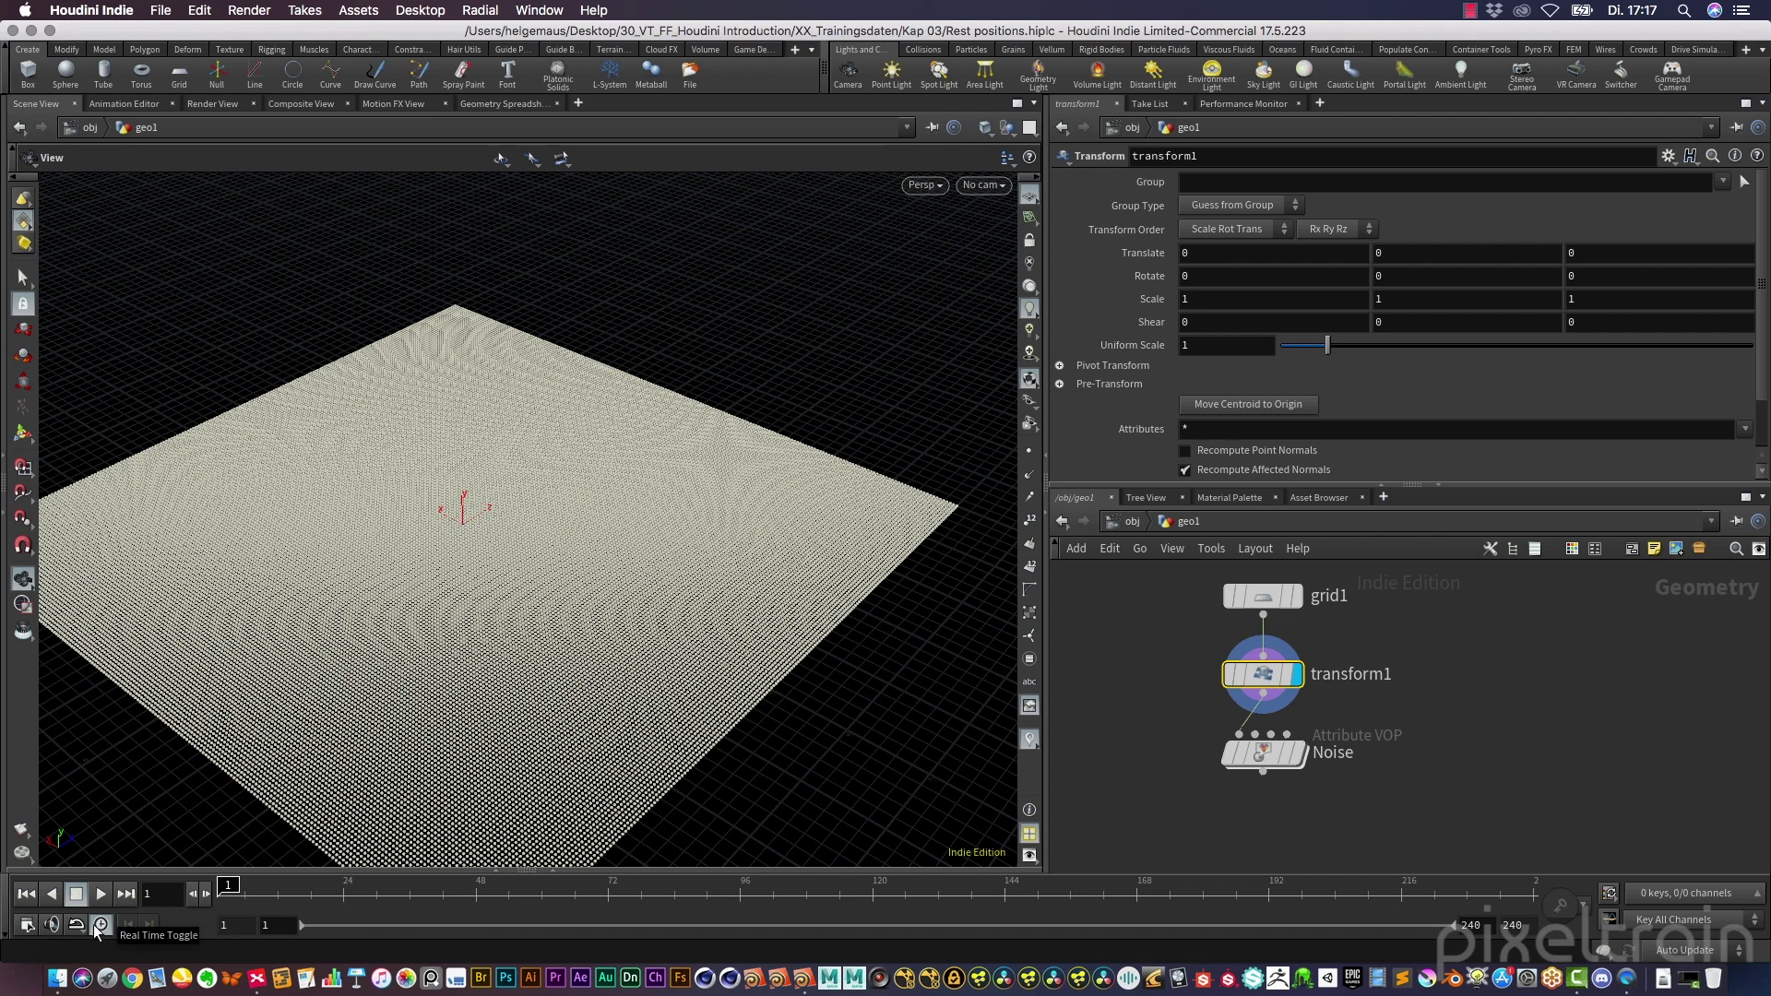
Set transform1's Rotate Y to the expression $T*5 so the grid spins over time
click(1404, 286)
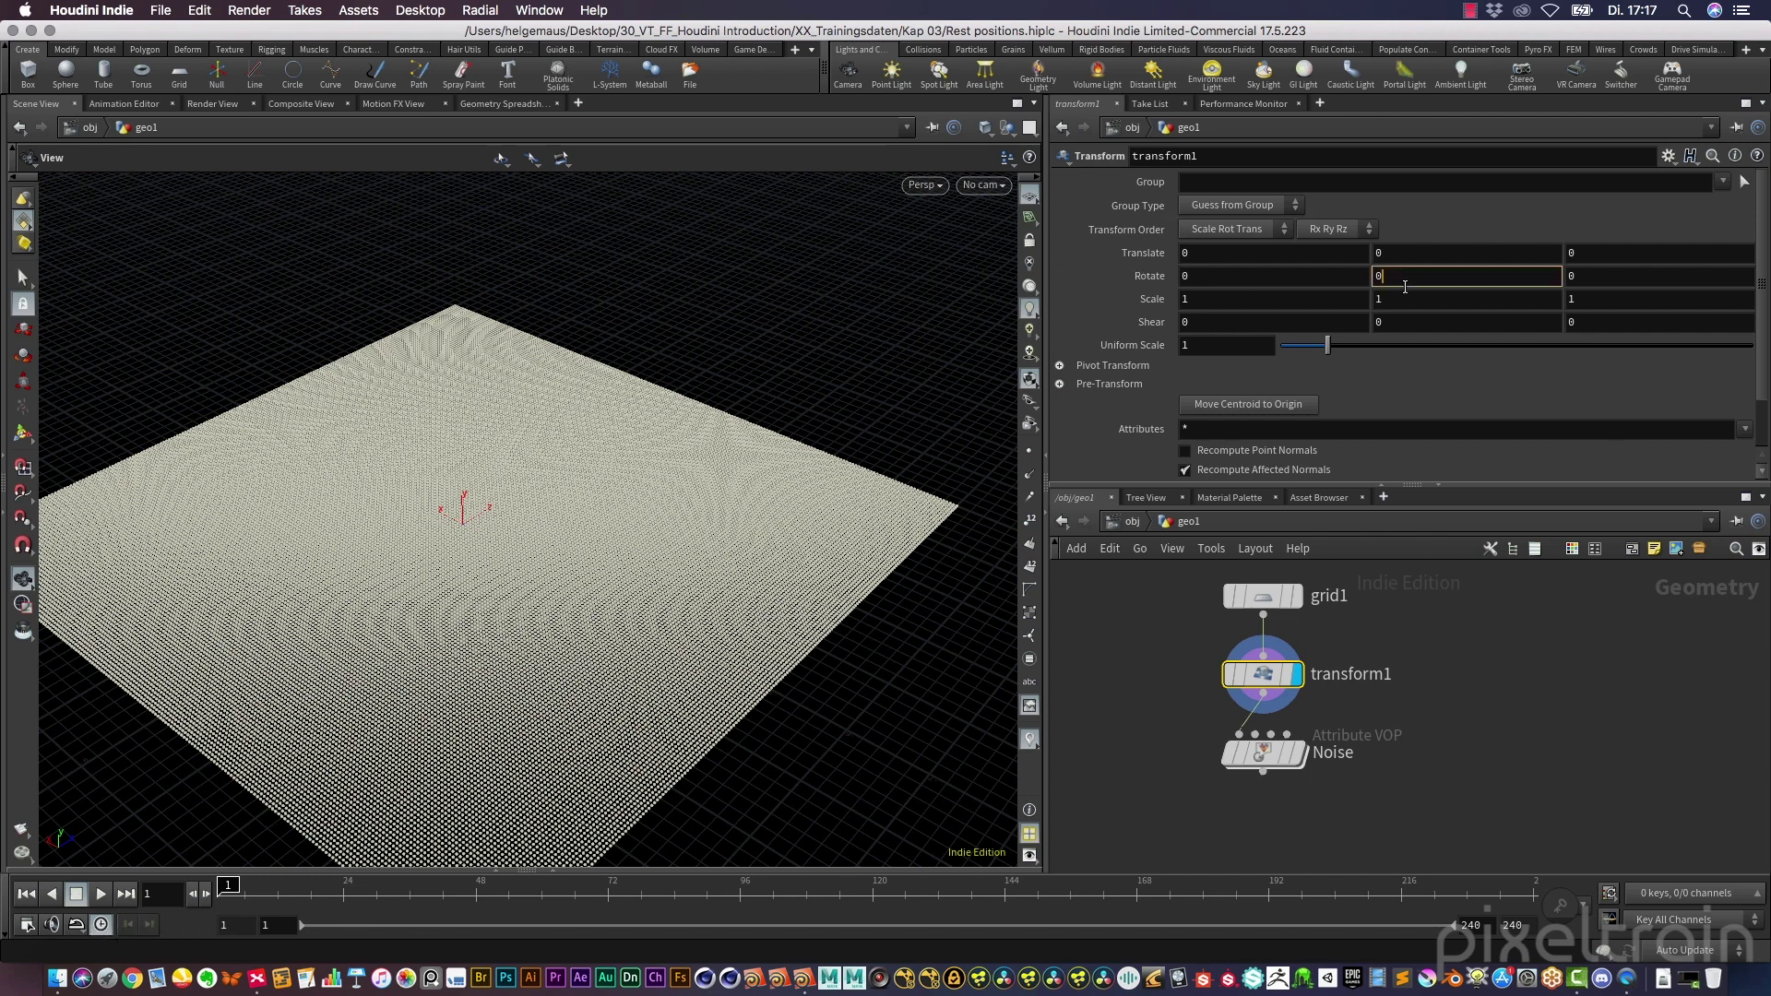
text($T)
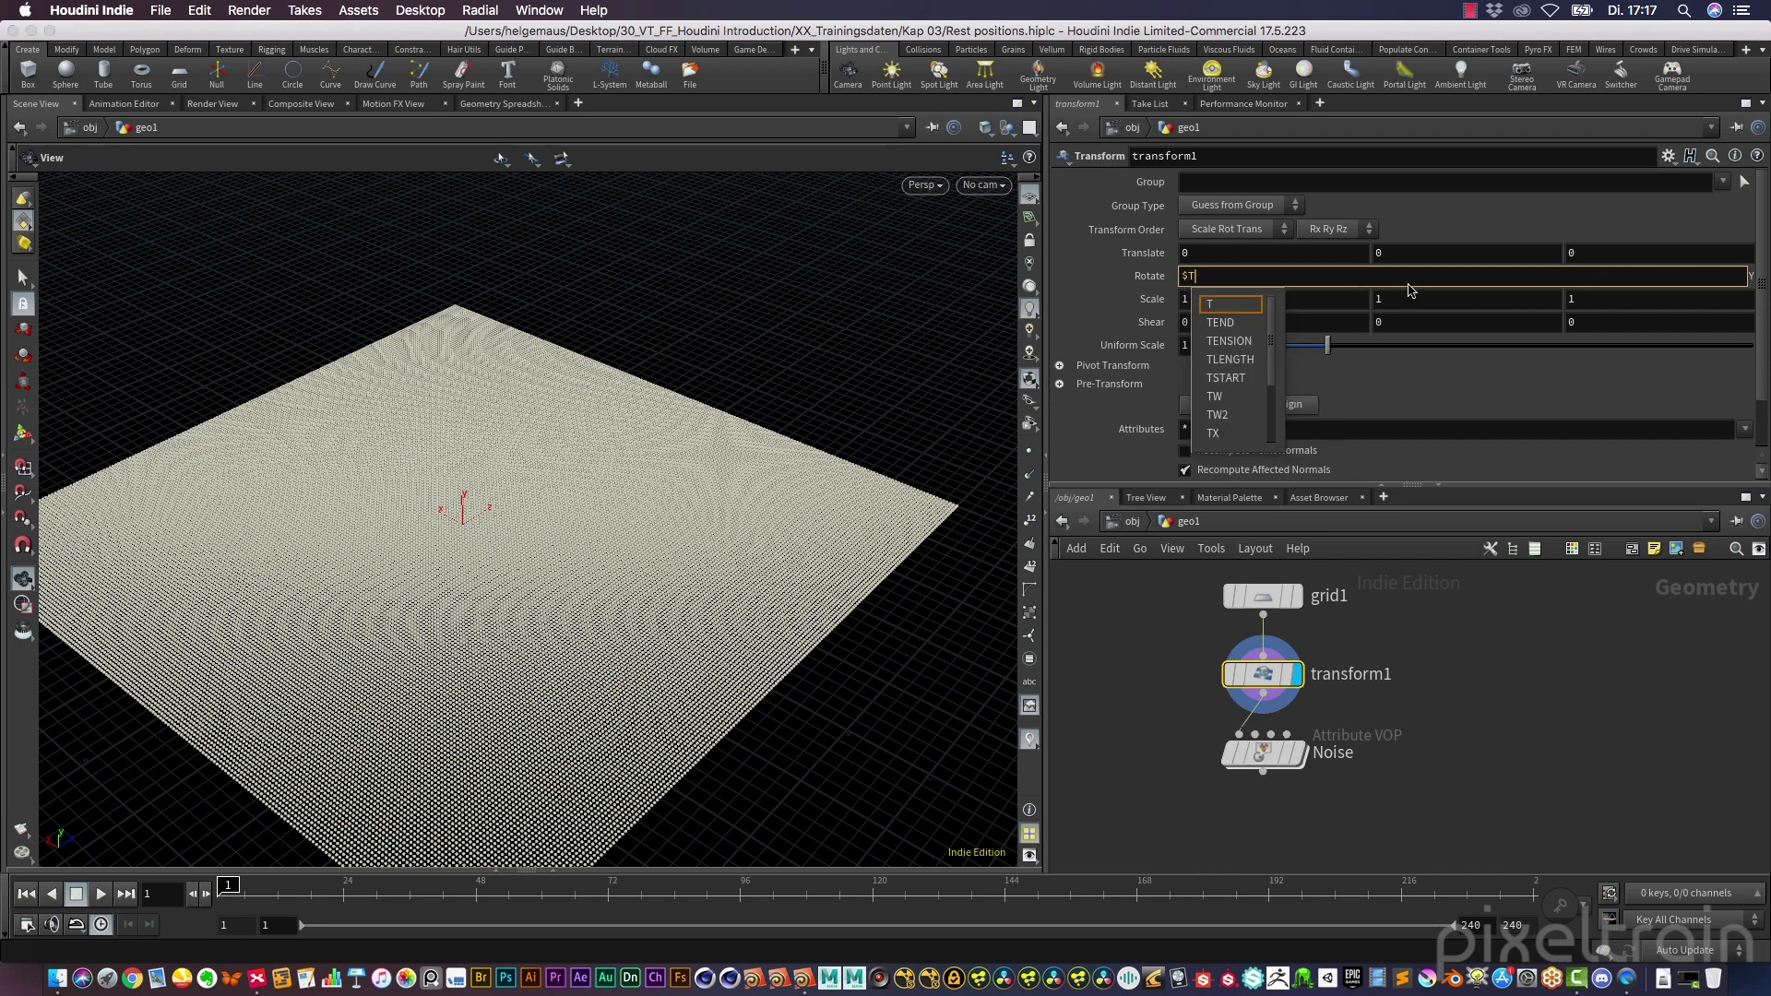
key(Return)
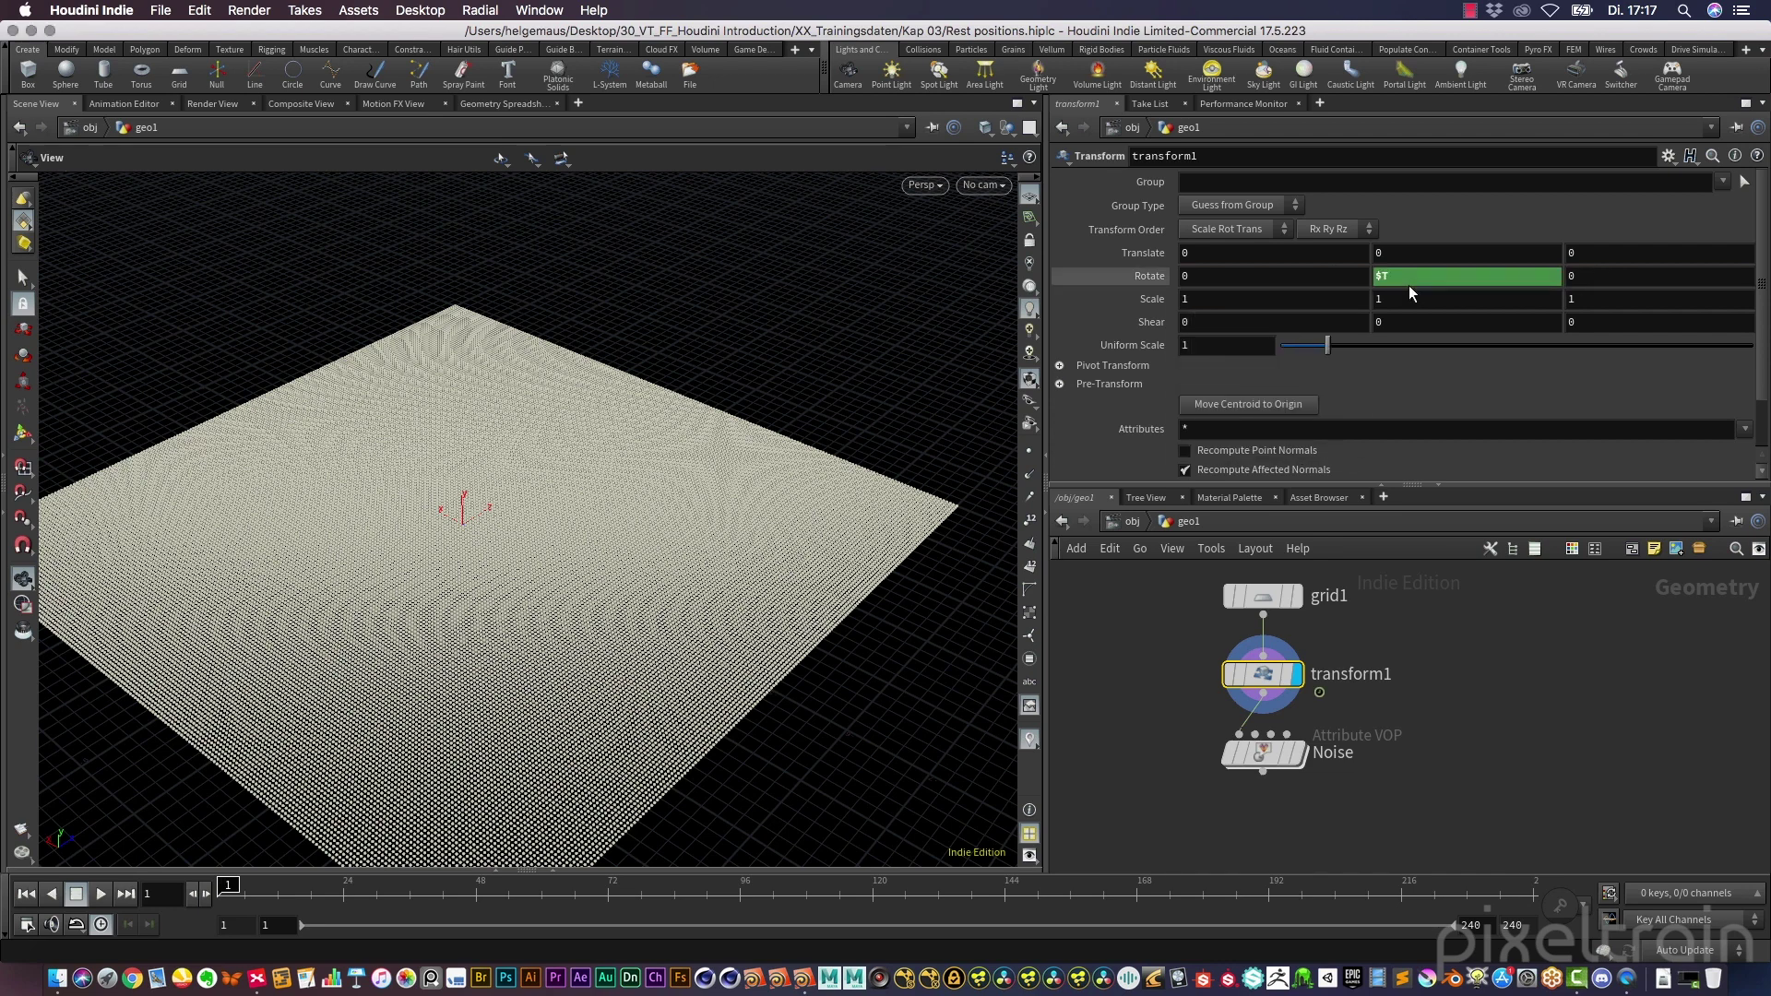
click(1519, 285)
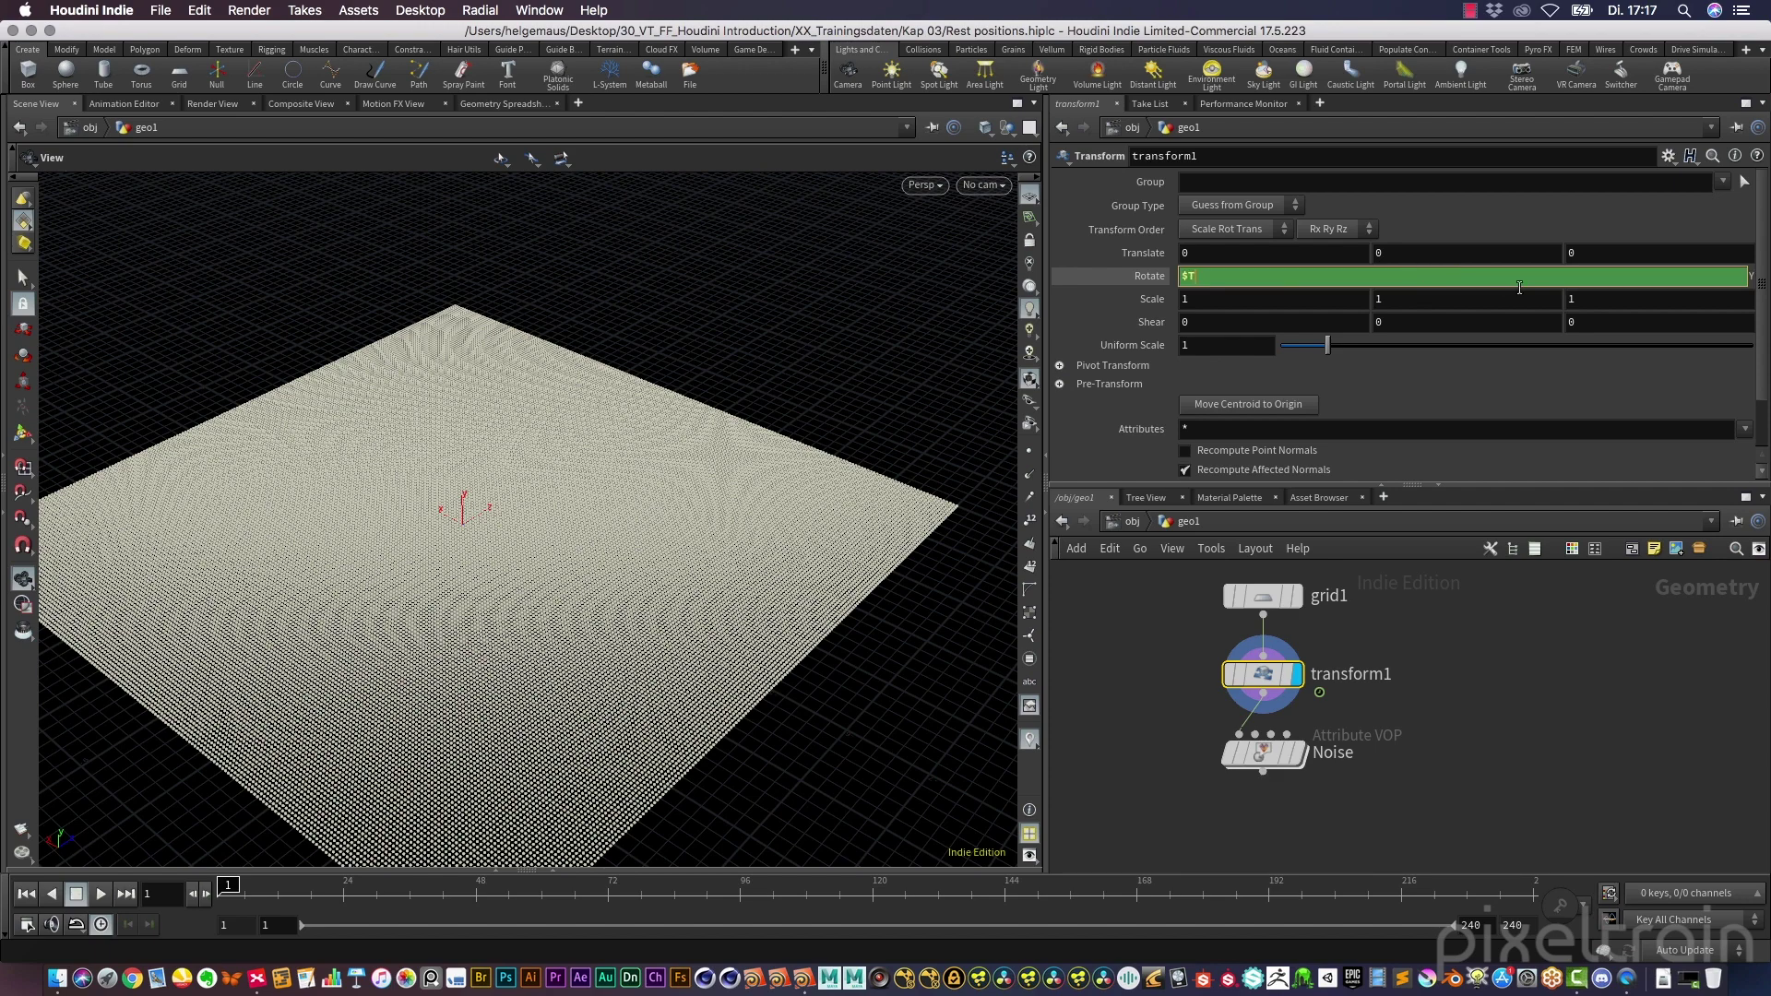
key(Return)
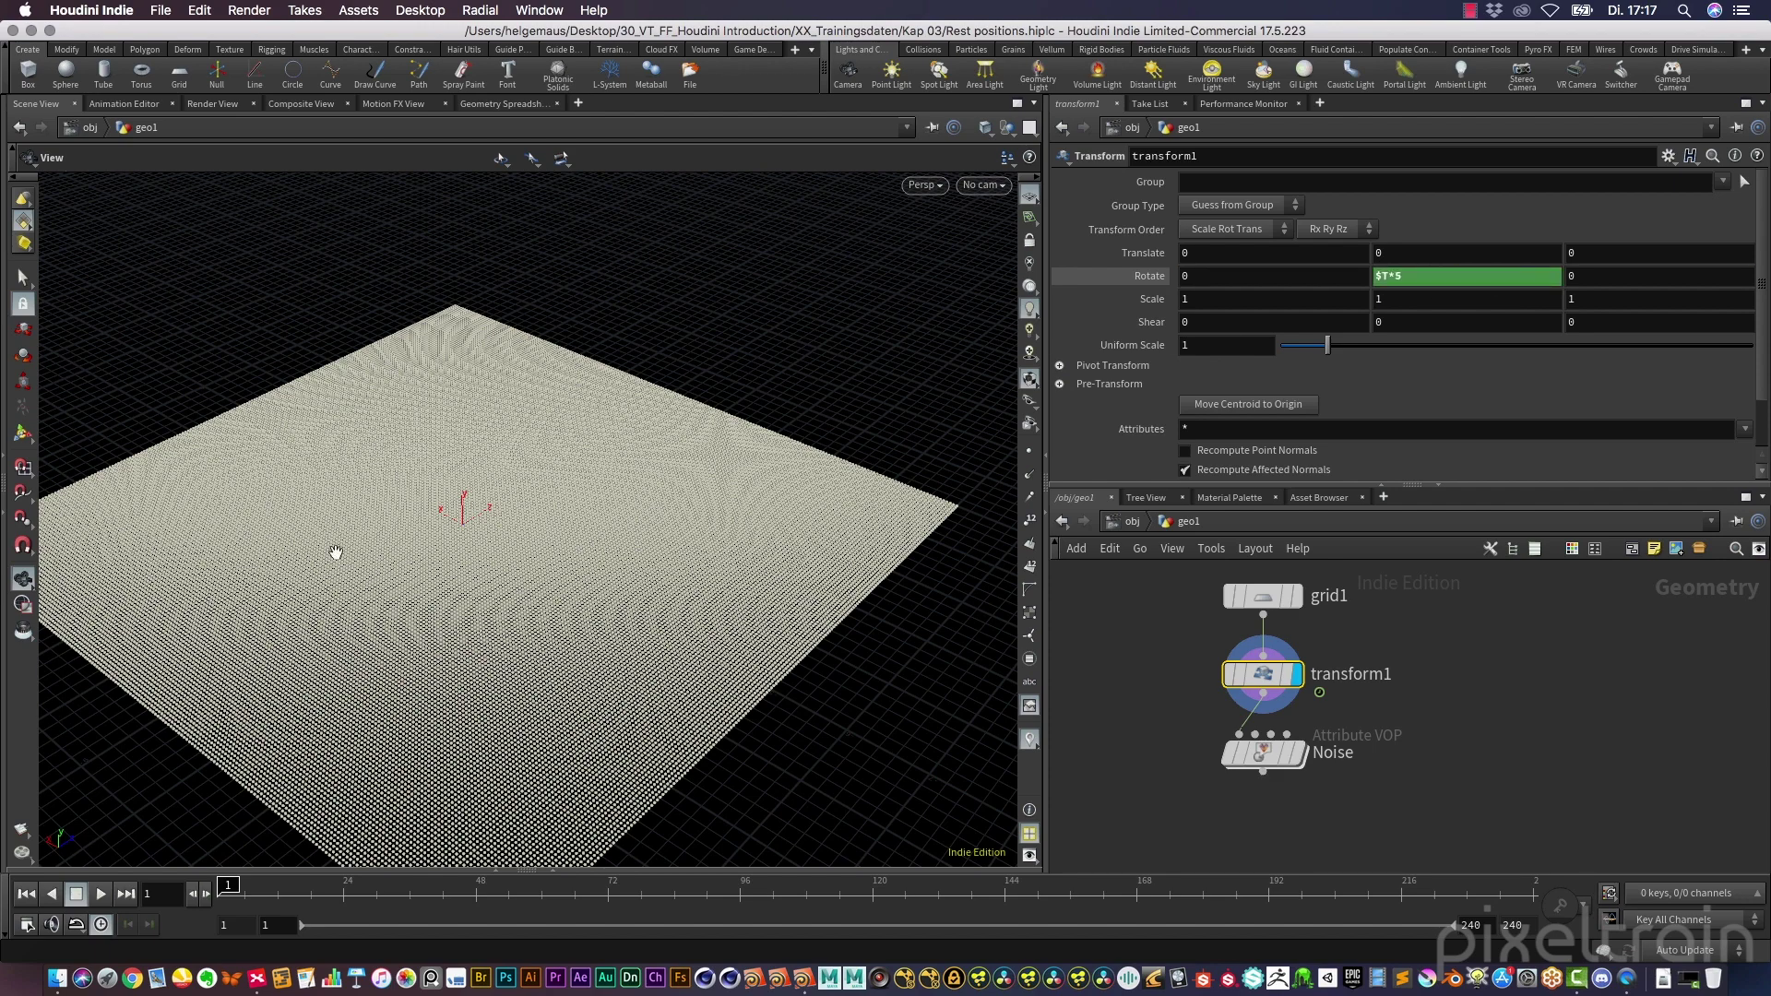
Preview the spinning grid, rewind to frame 1, and display the Noise node's terrain again
click(101, 894)
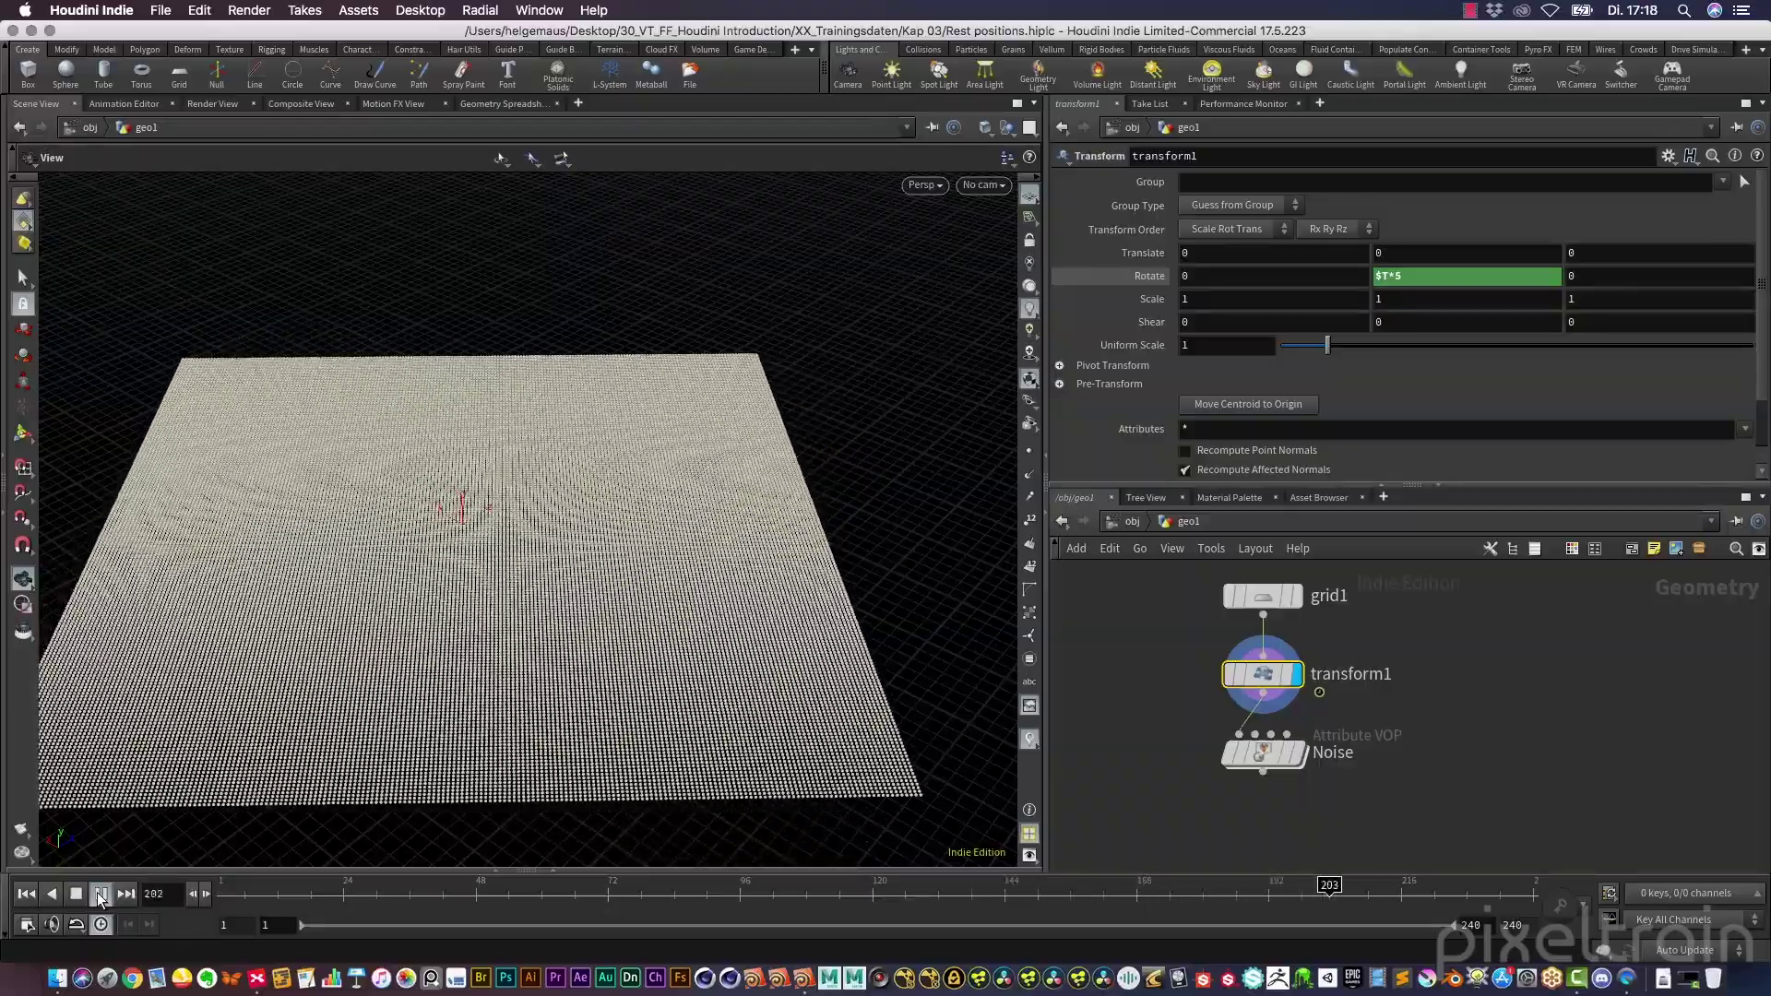
click(77, 897)
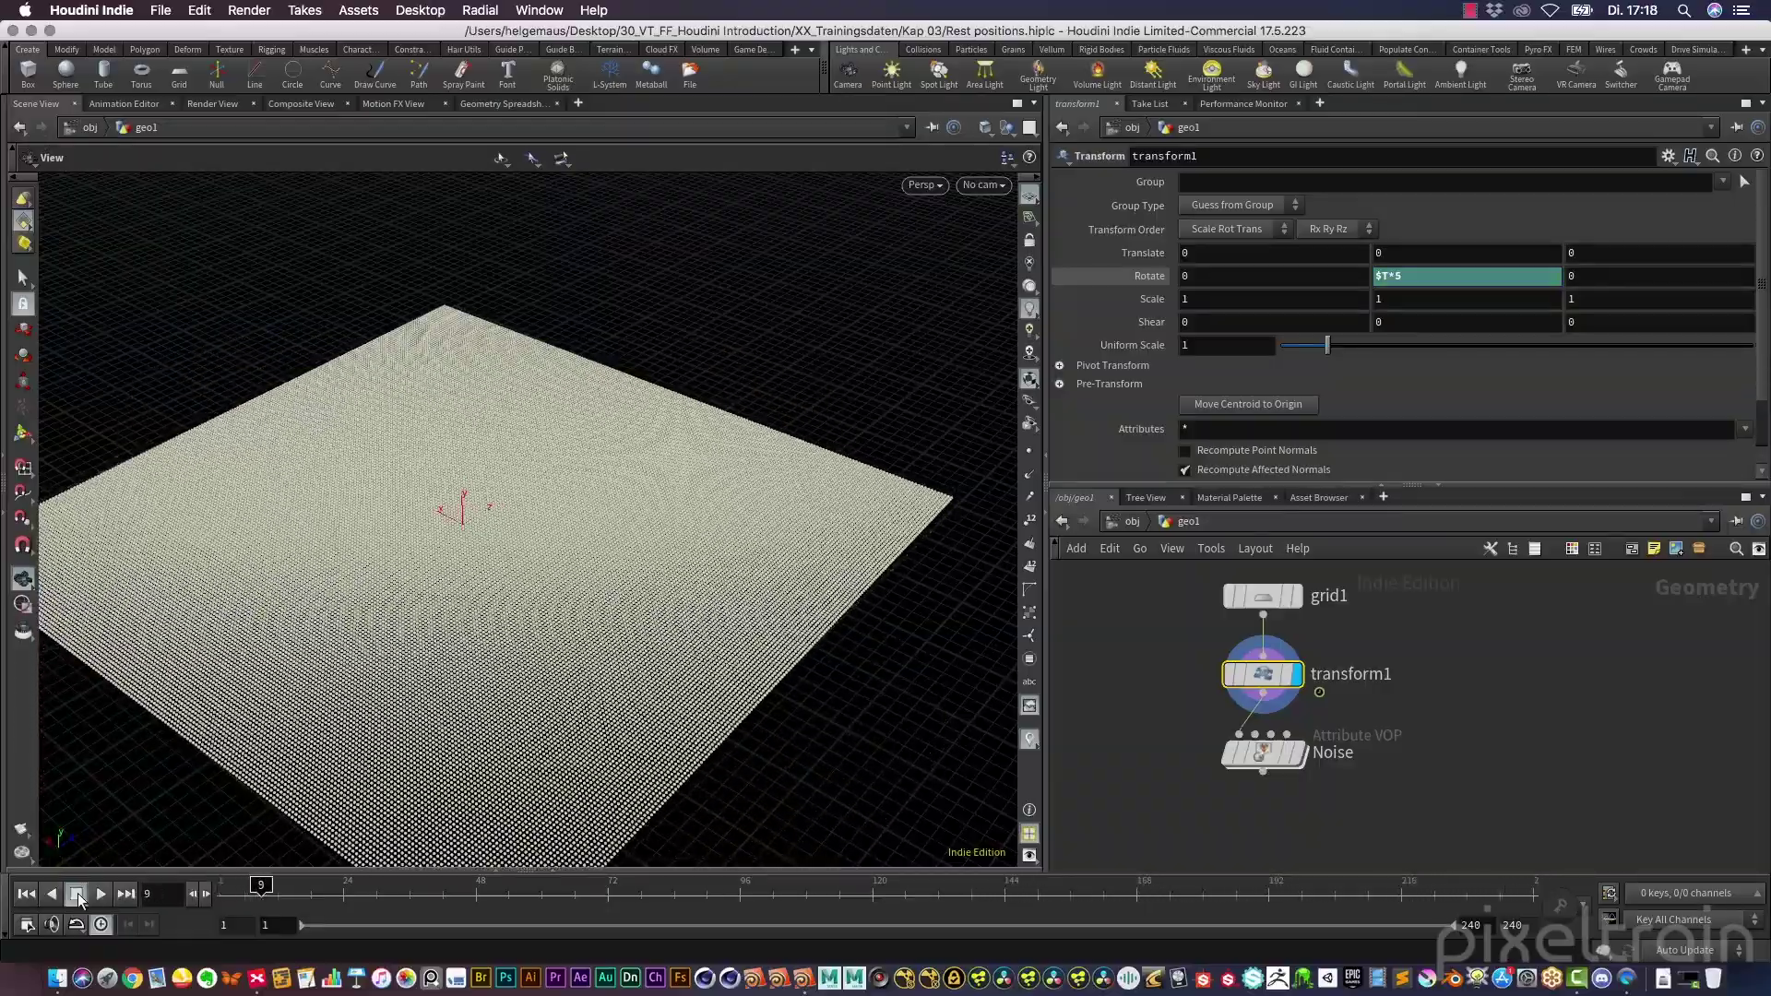
click(26, 895)
click(1373, 791)
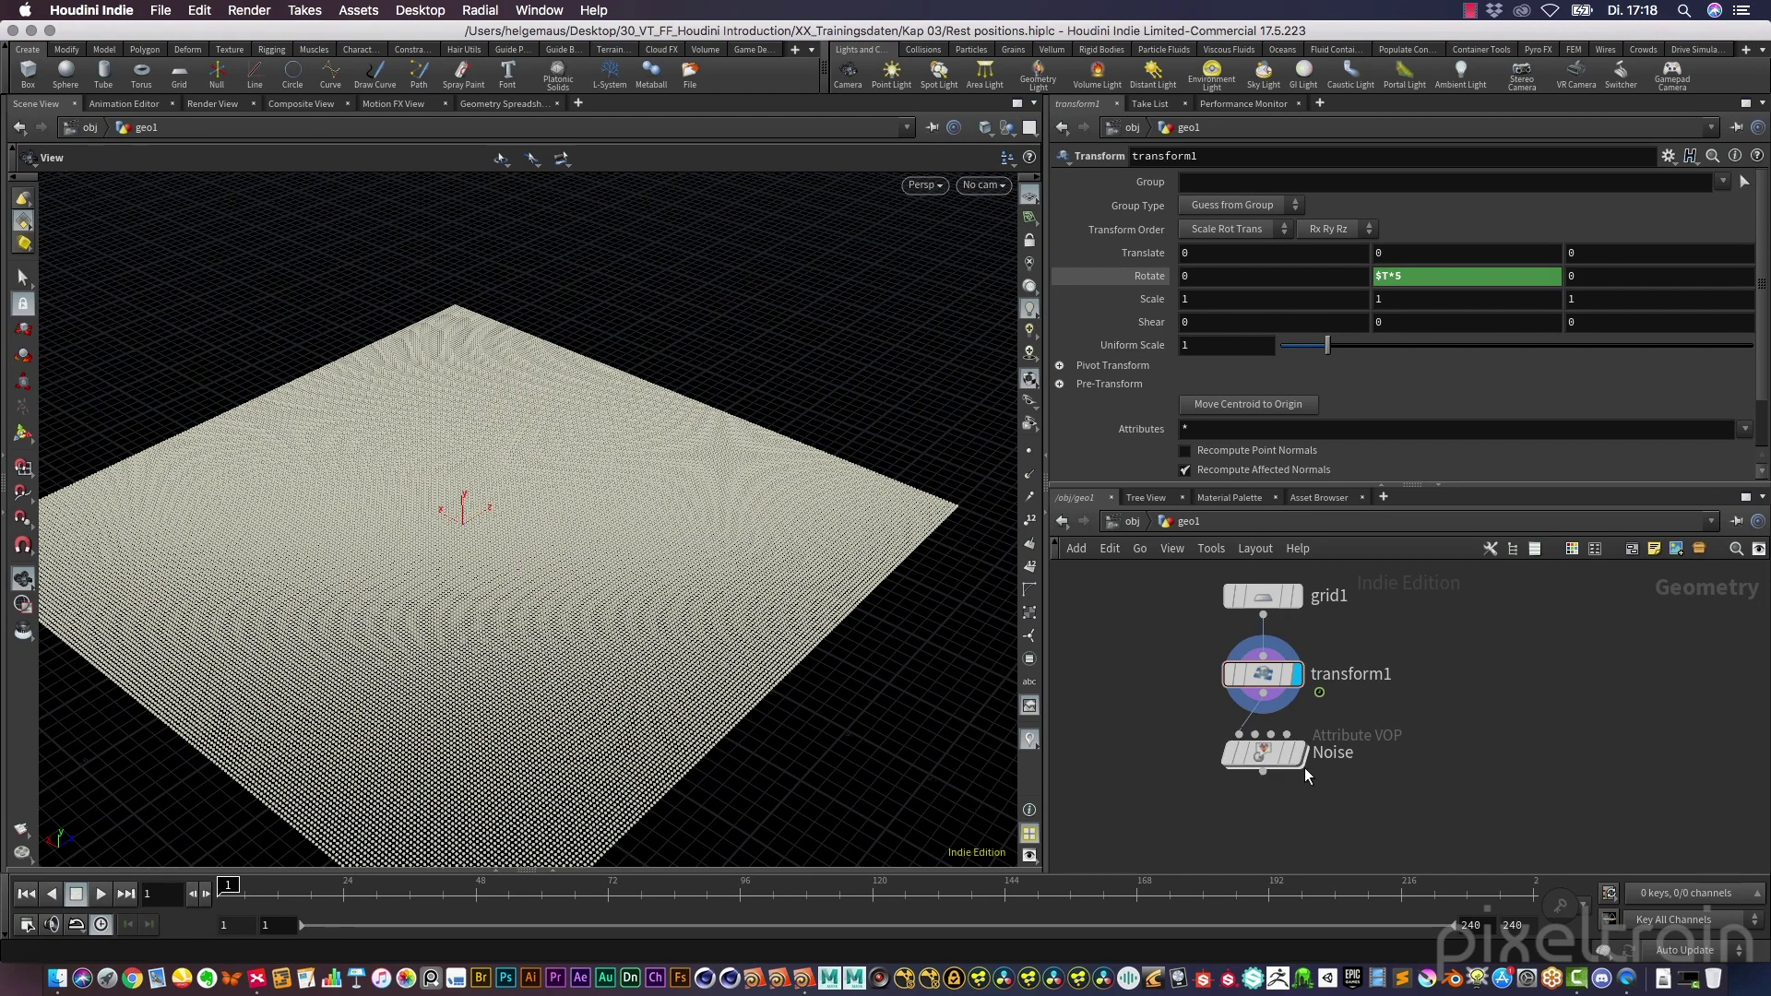
click(1301, 758)
click(1265, 751)
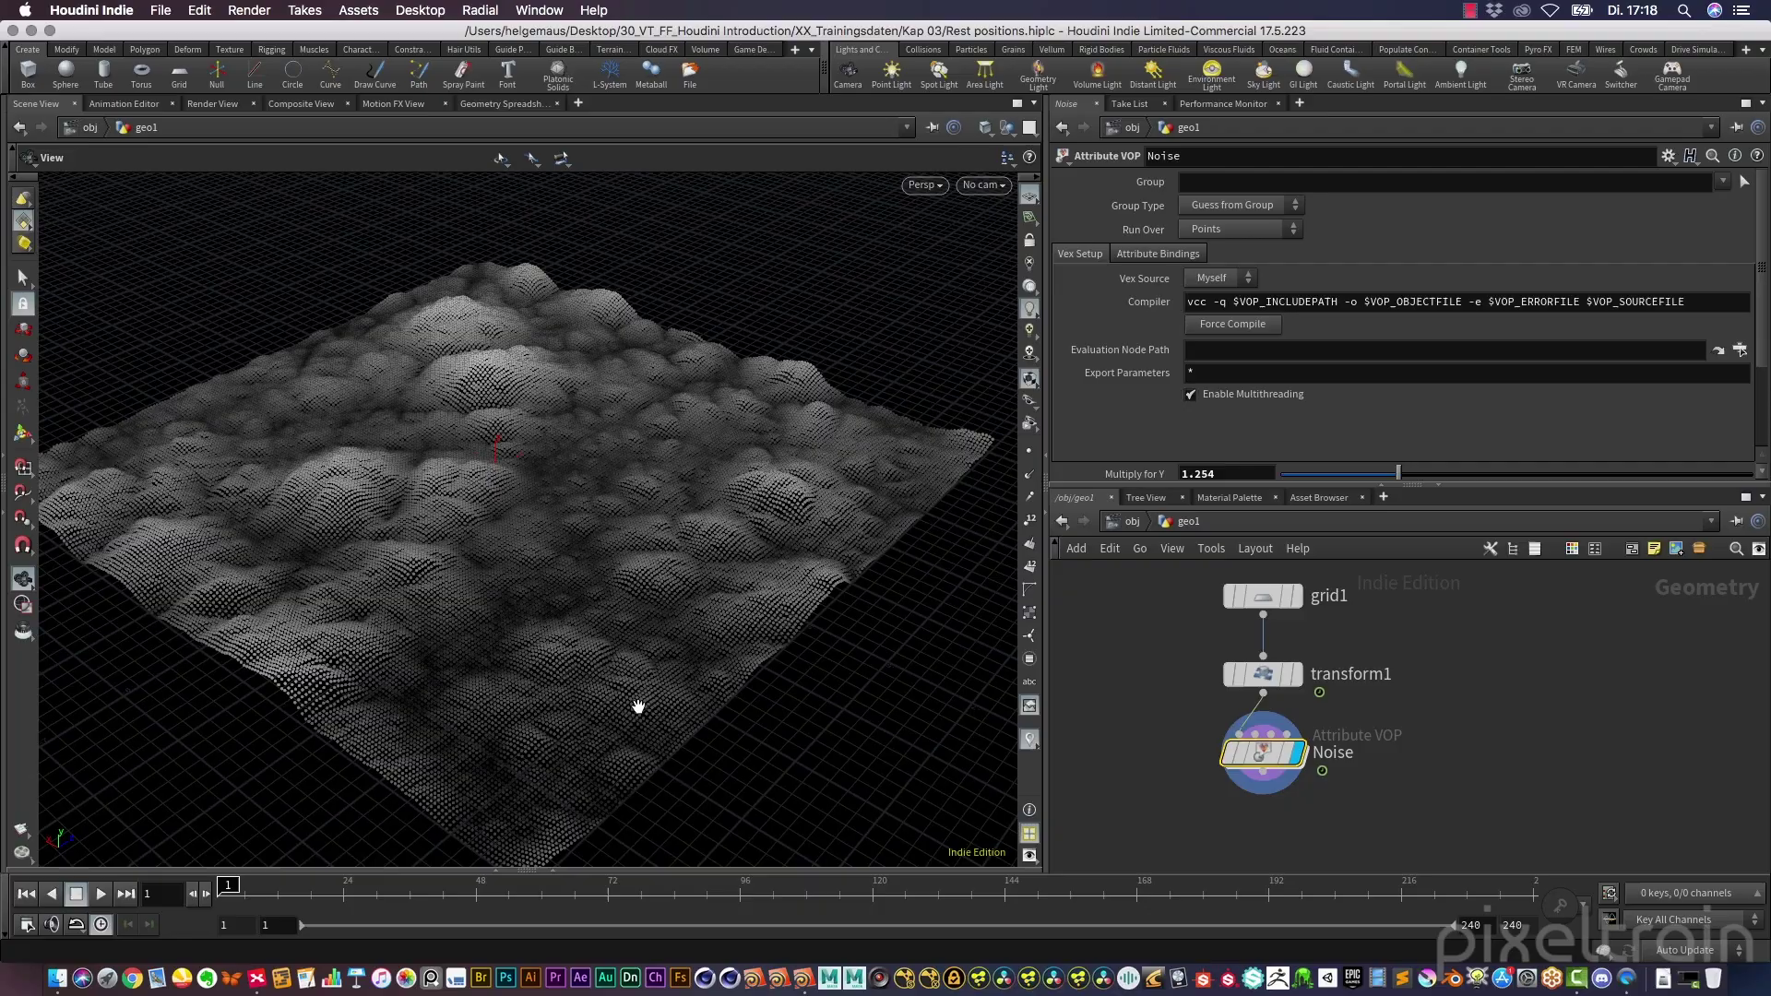
Play the animation to watch the noise slide over the rotating grid, stopping at frame 127
click(101, 895)
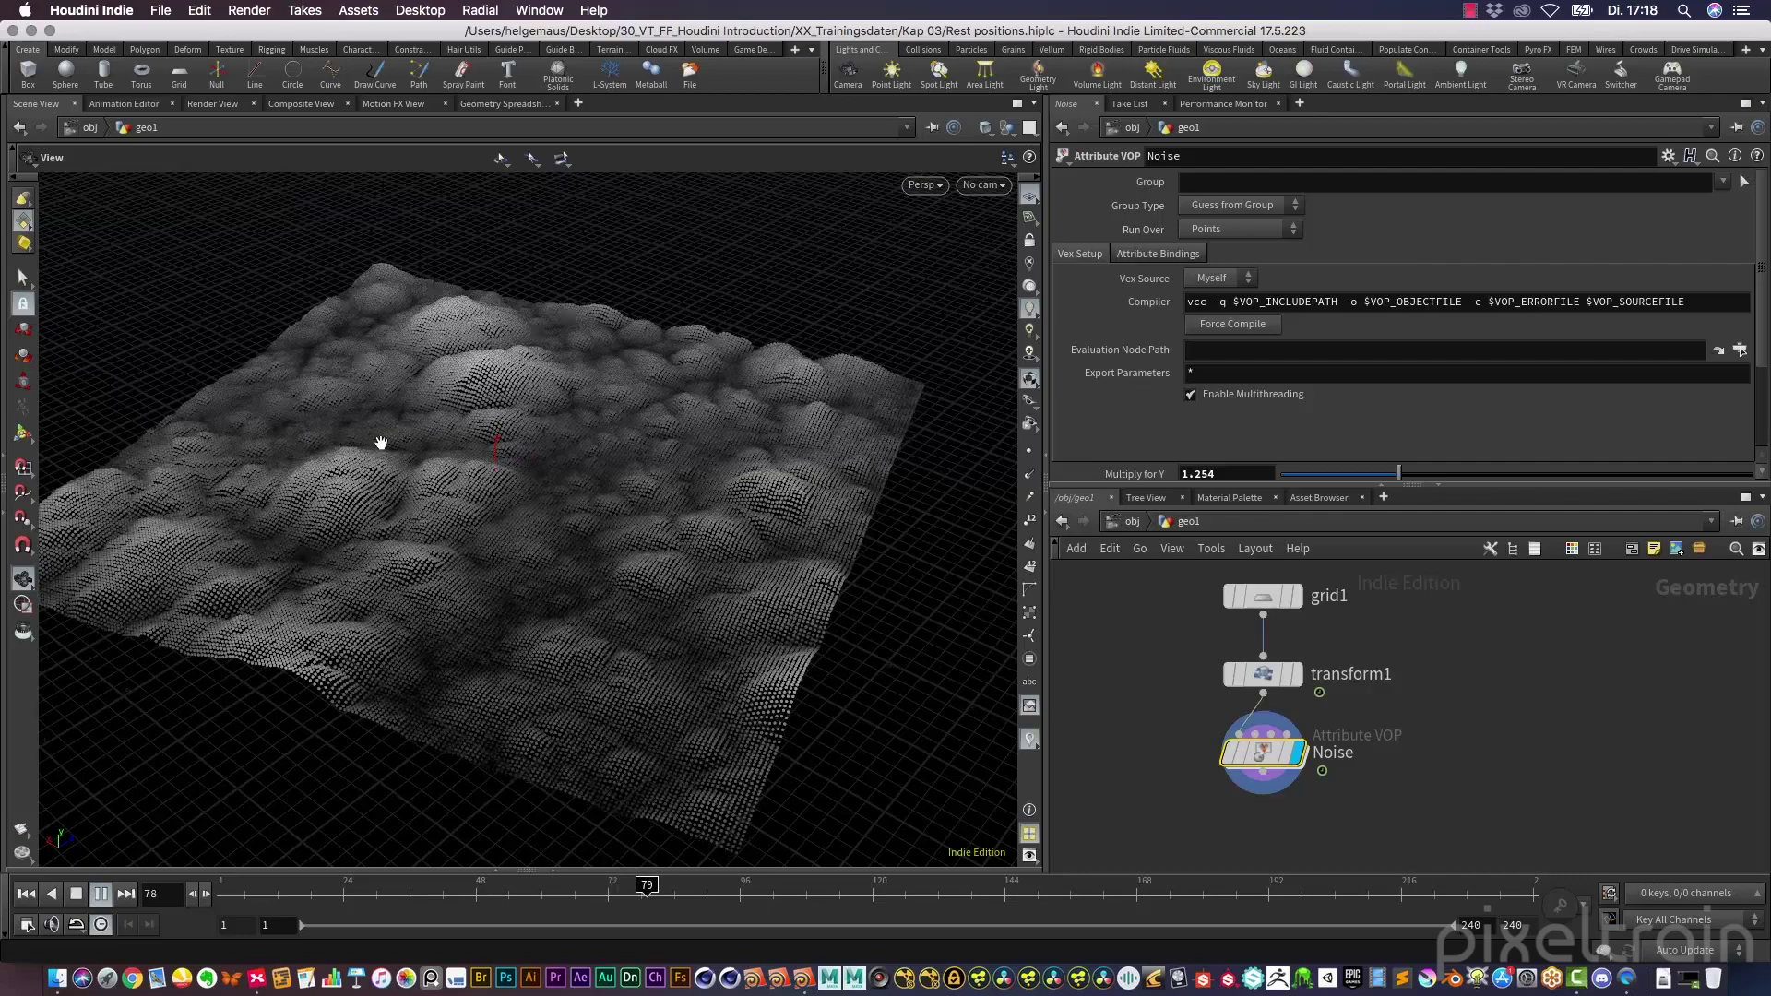
click(79, 895)
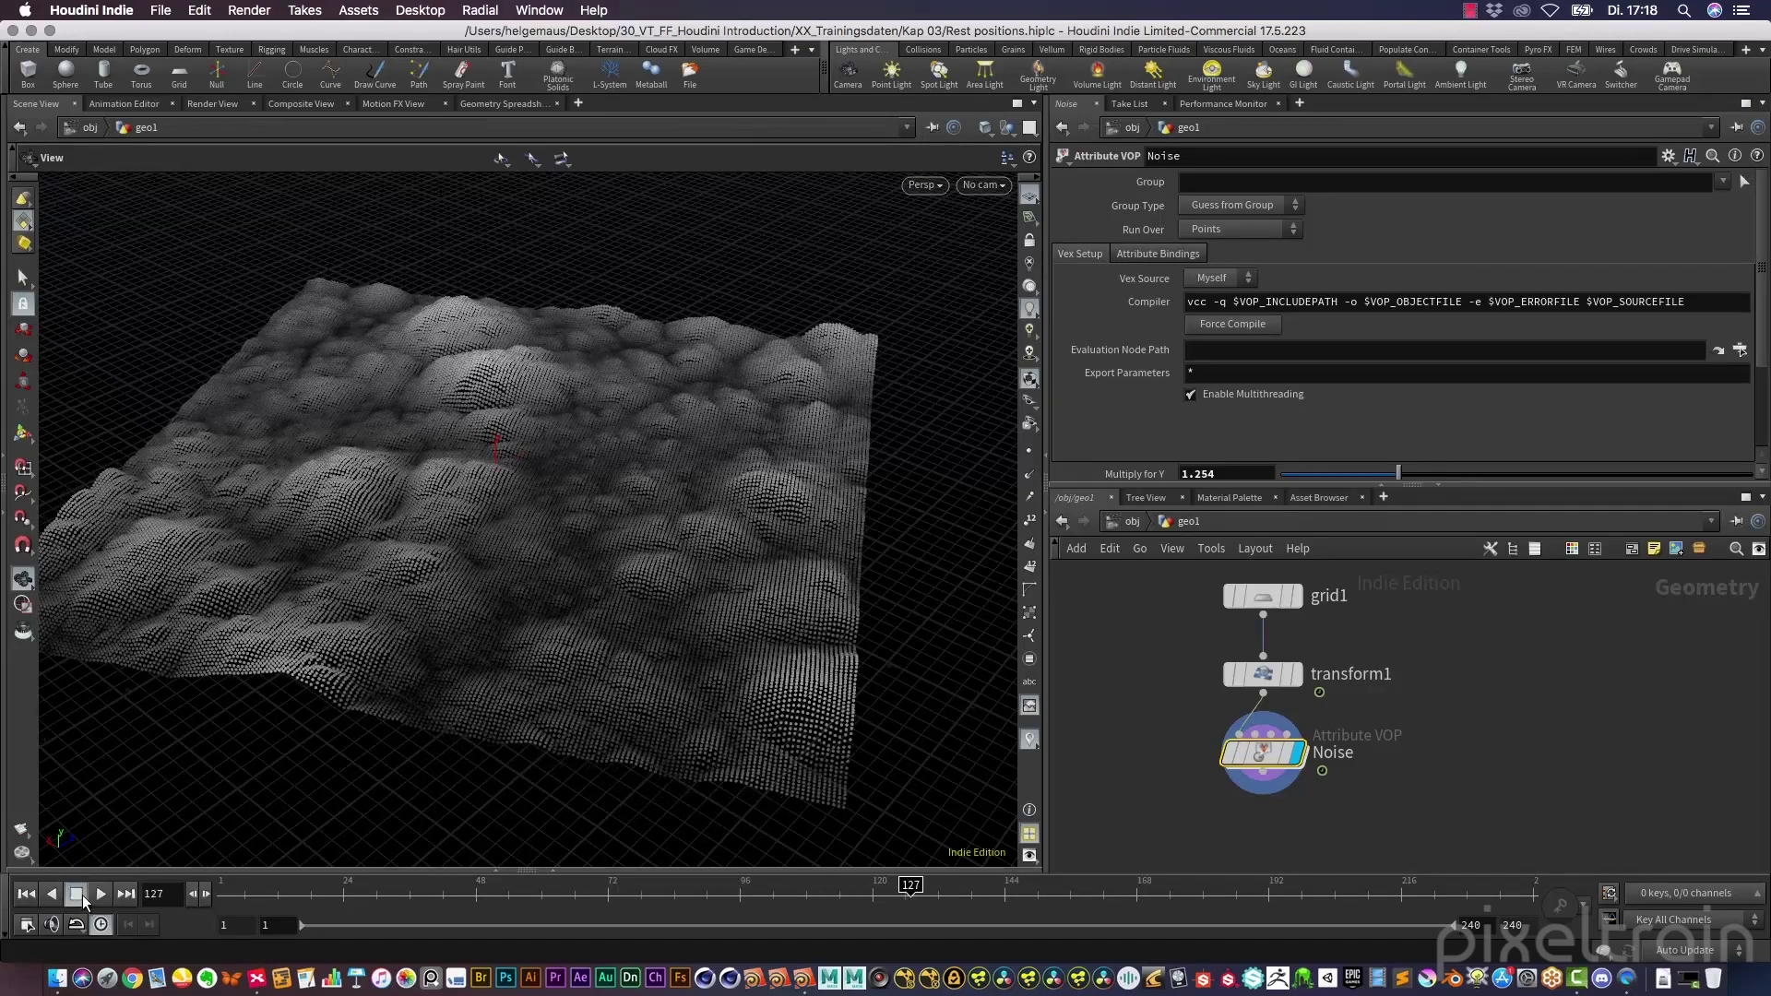
double_click(1269, 756)
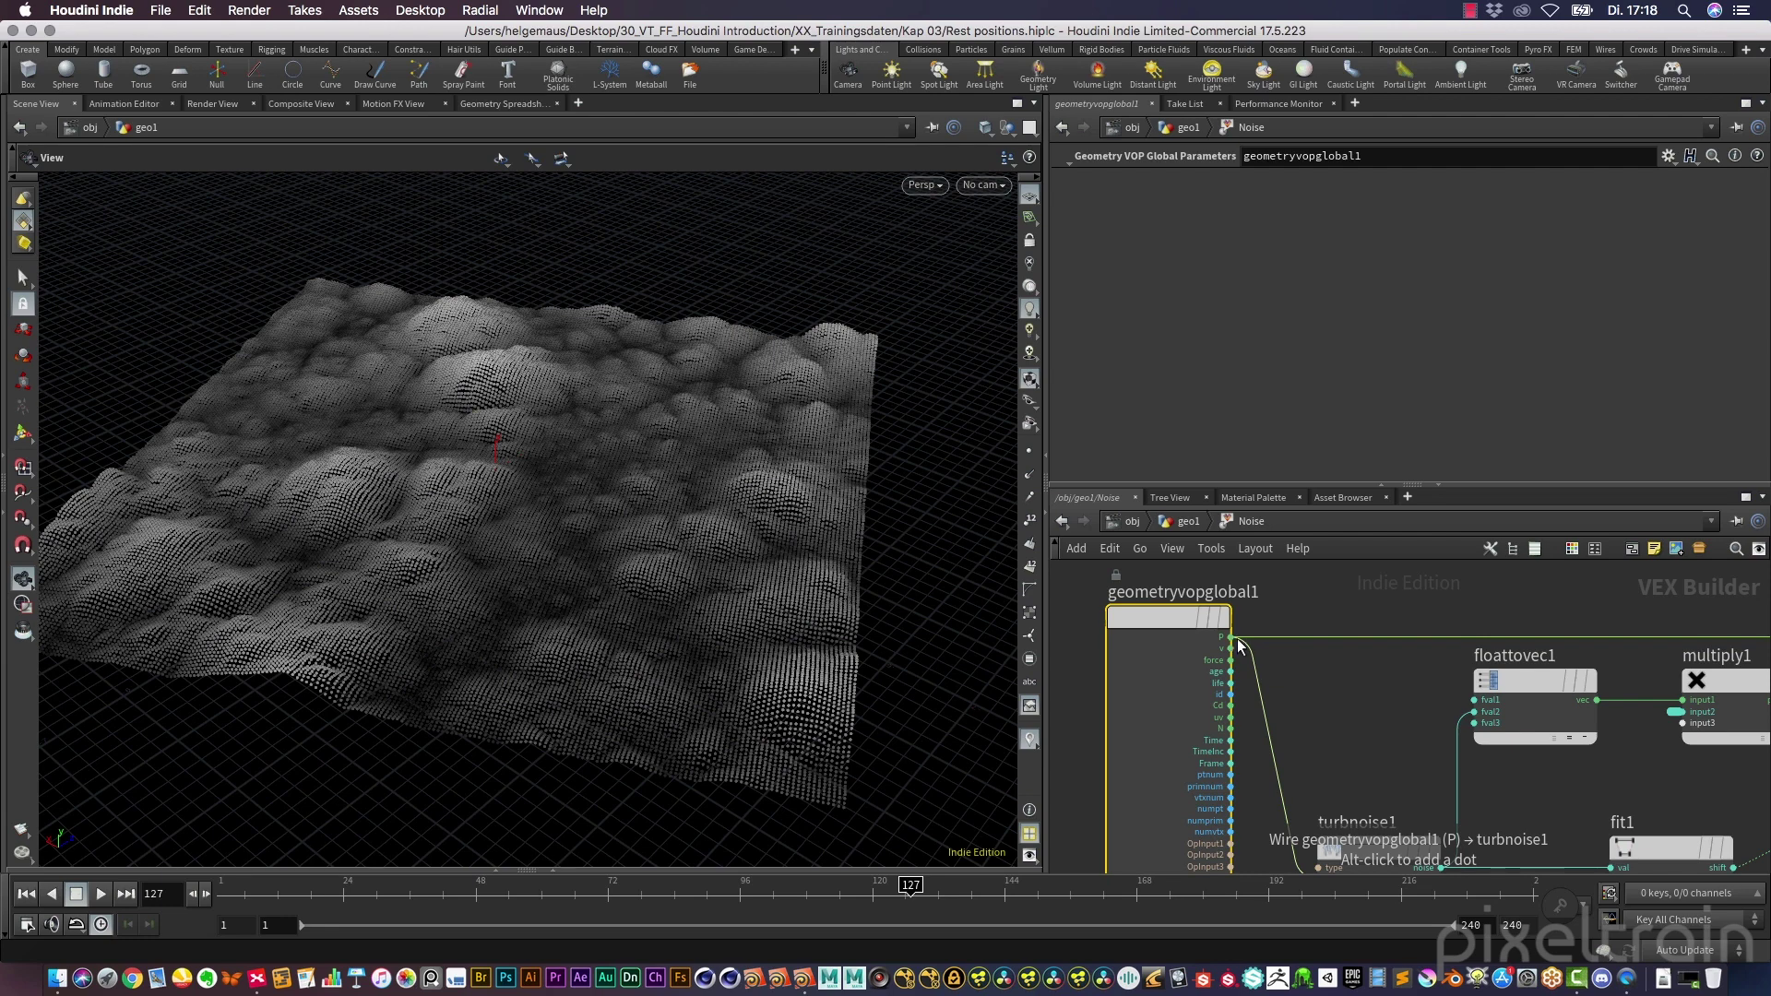
scroll(1365, 734, down, 5)
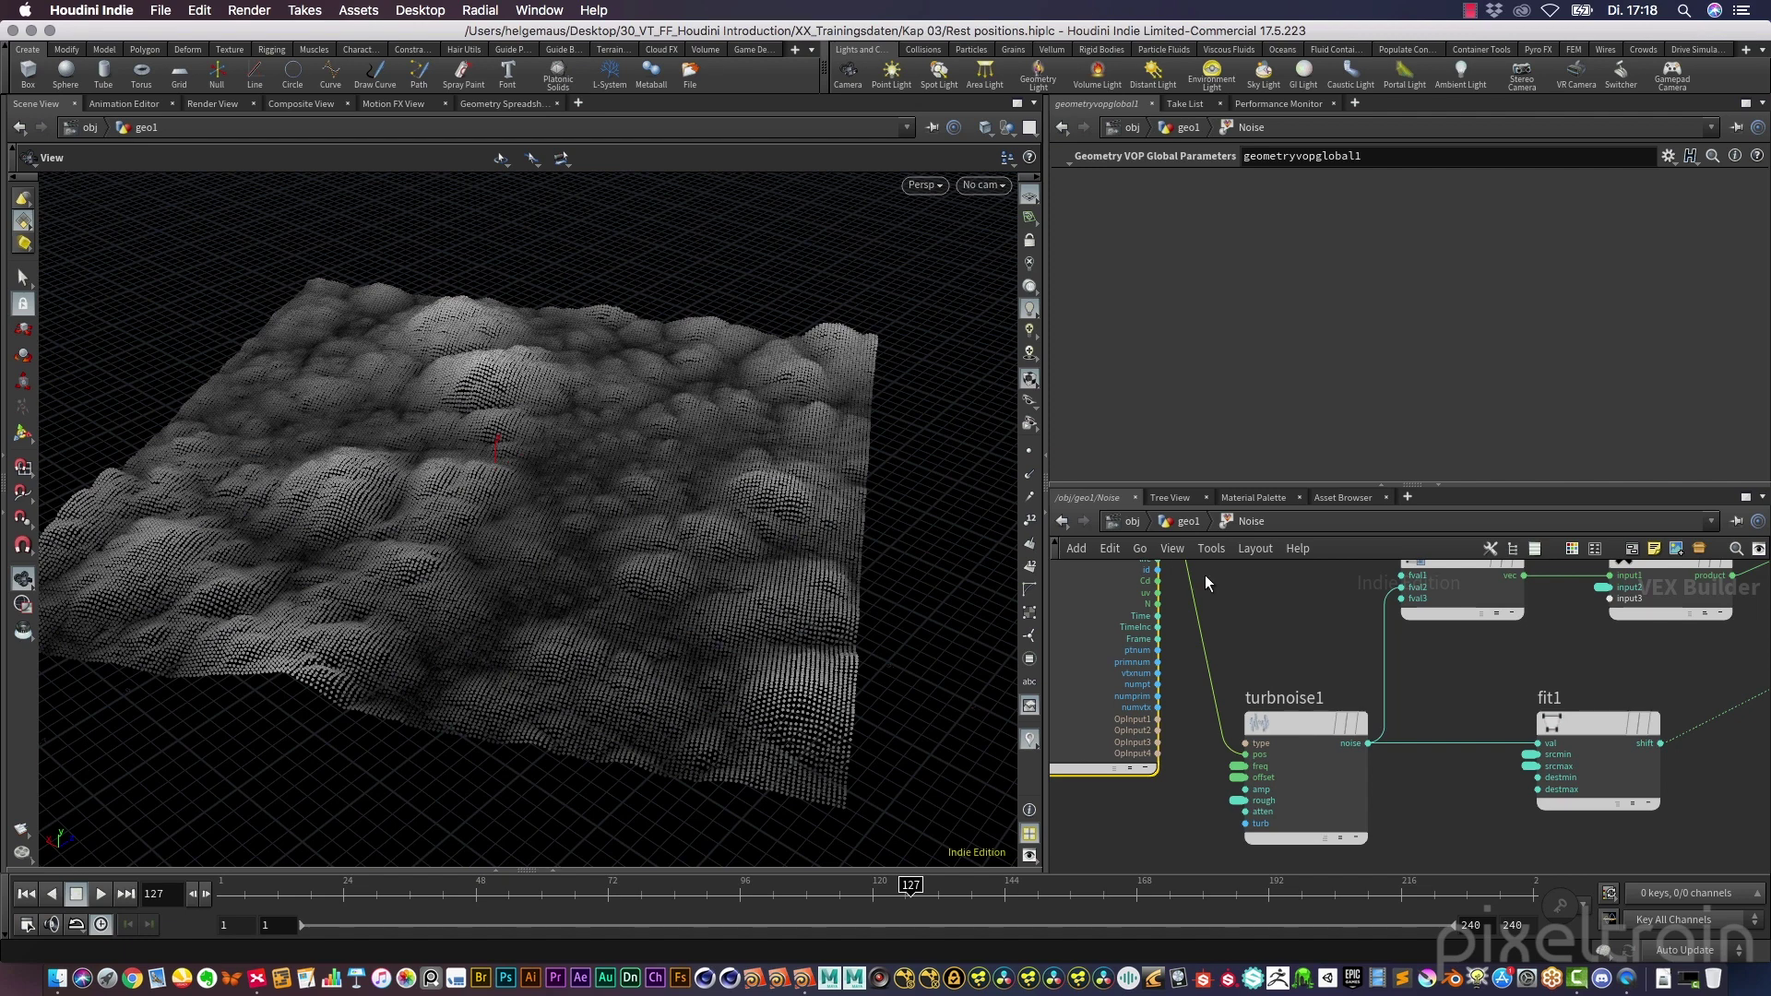
Back in geo1 at frame 1, create a Rest Position node (rest1) by searching 'res'
click(1183, 524)
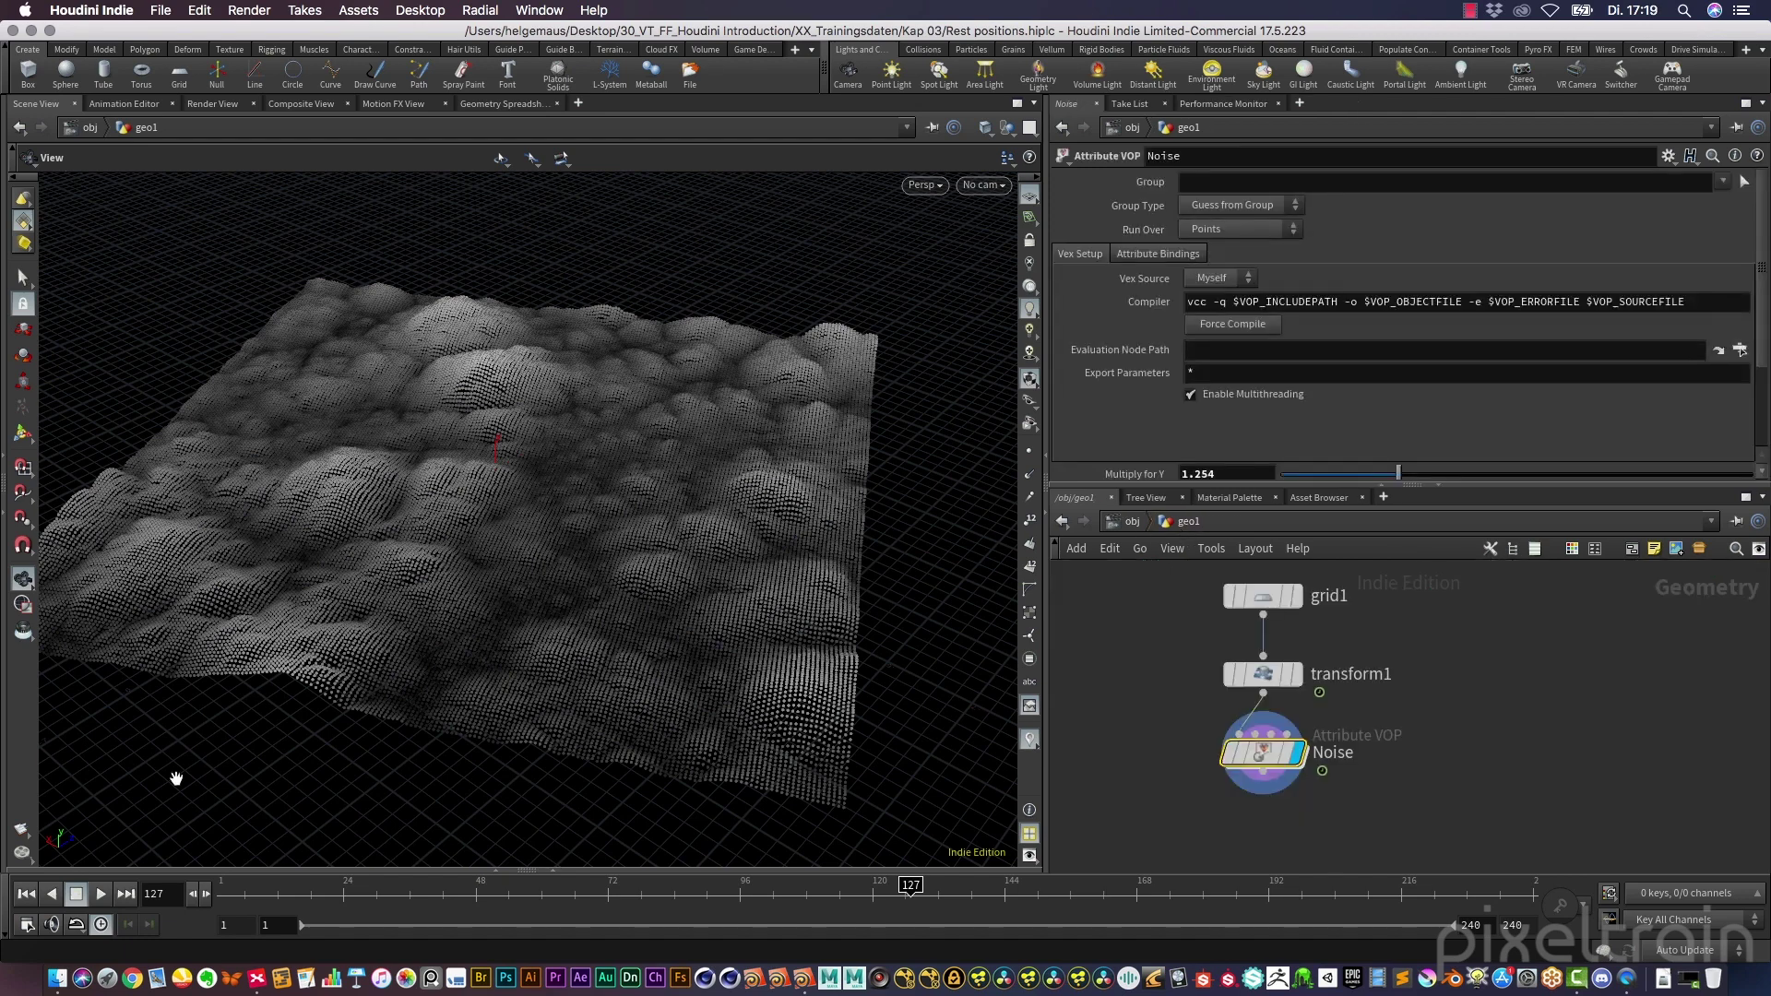
click(28, 894)
middle_drag(1446, 809, 1434, 805)
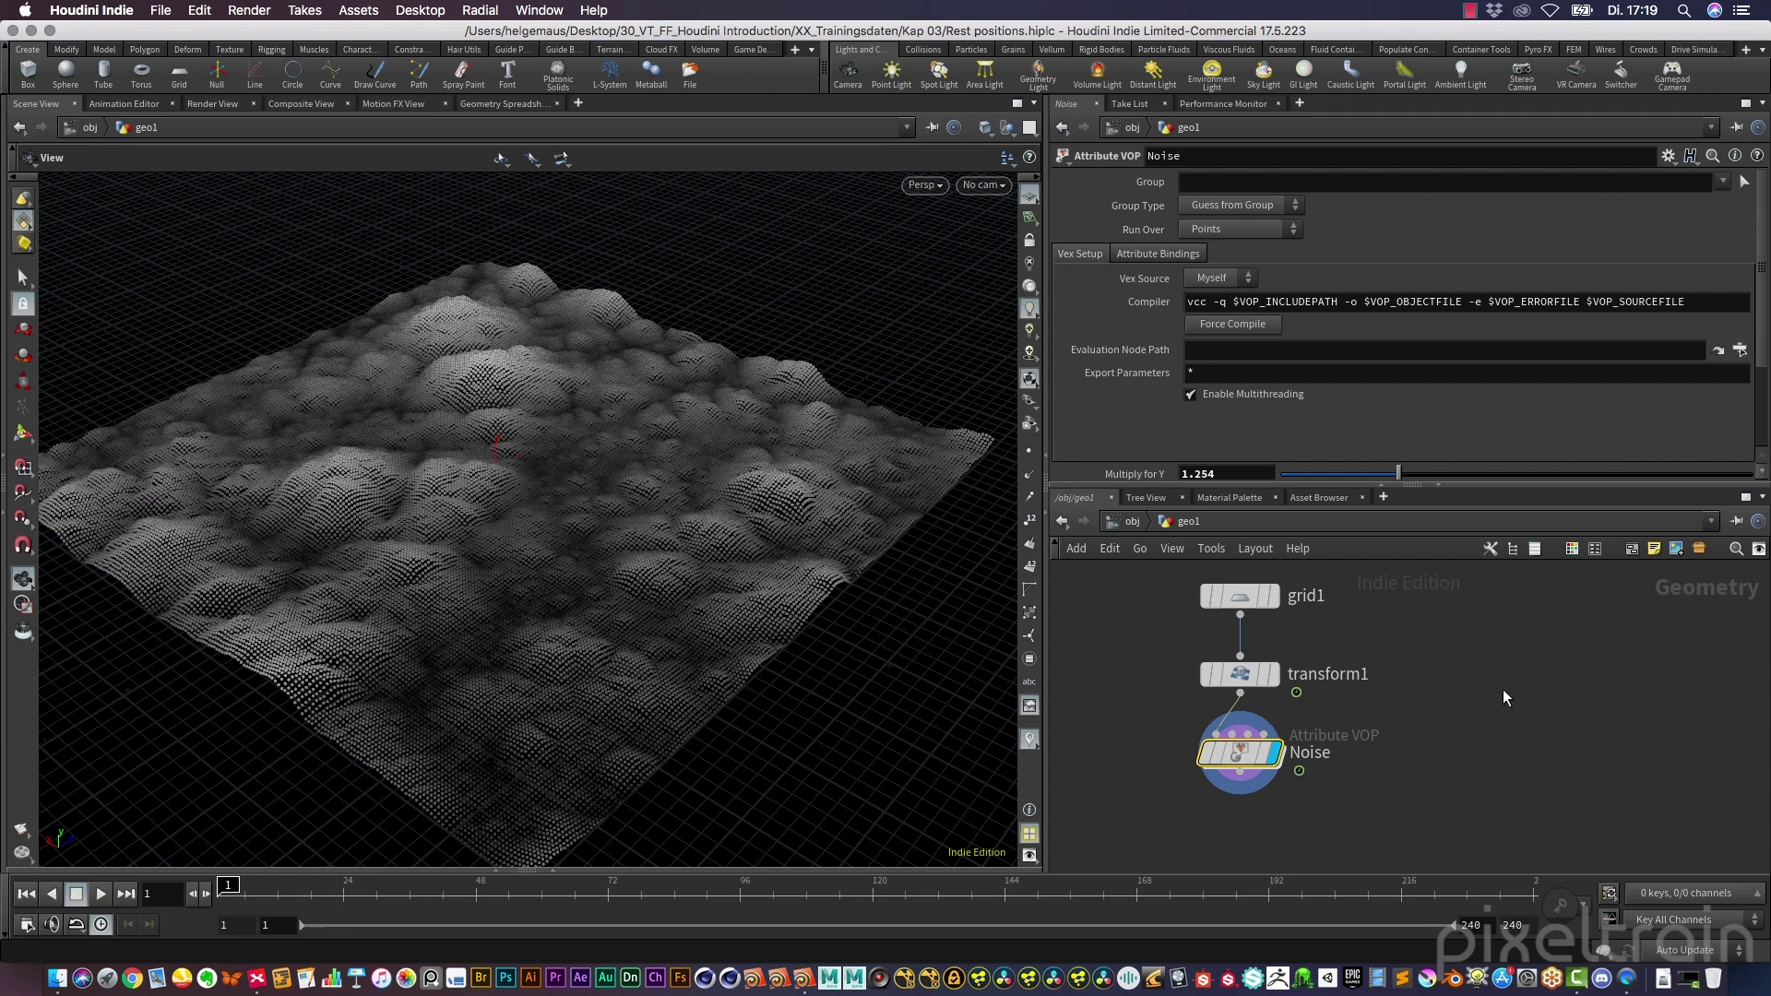
key(Tab)
text(res)
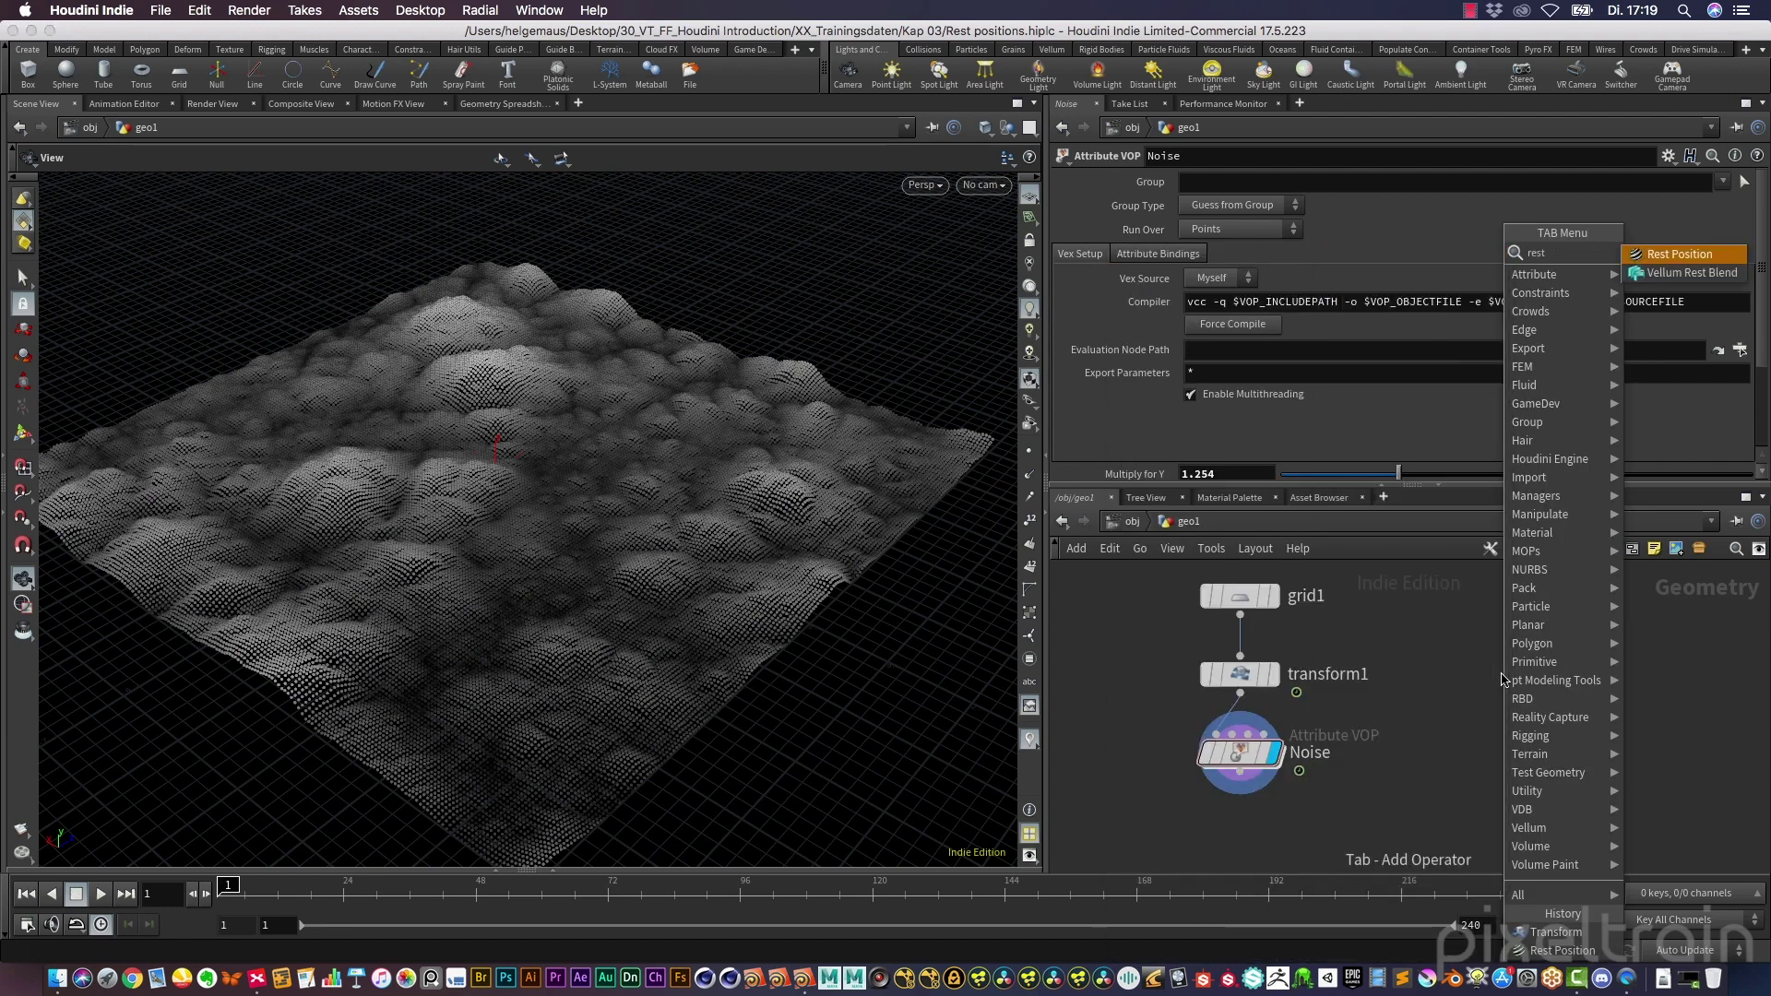
key(Return)
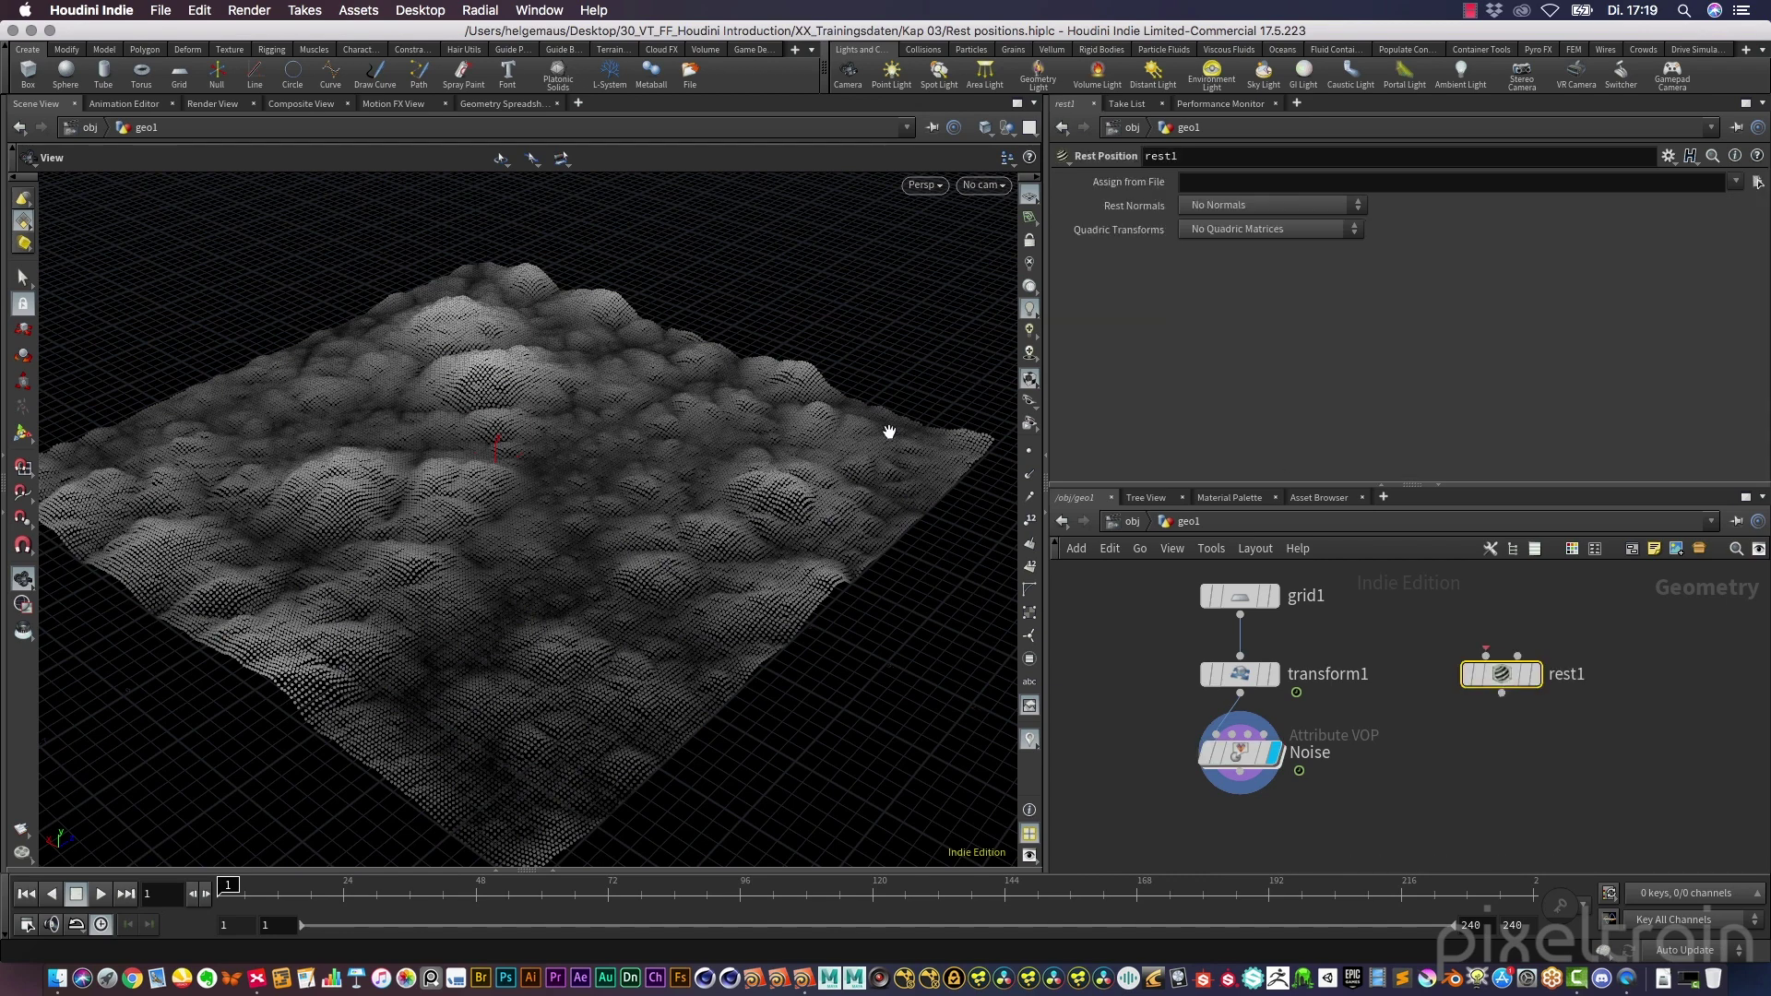
Show the geometry spreadsheet and move transform1 and Noise down to make room
click(553, 870)
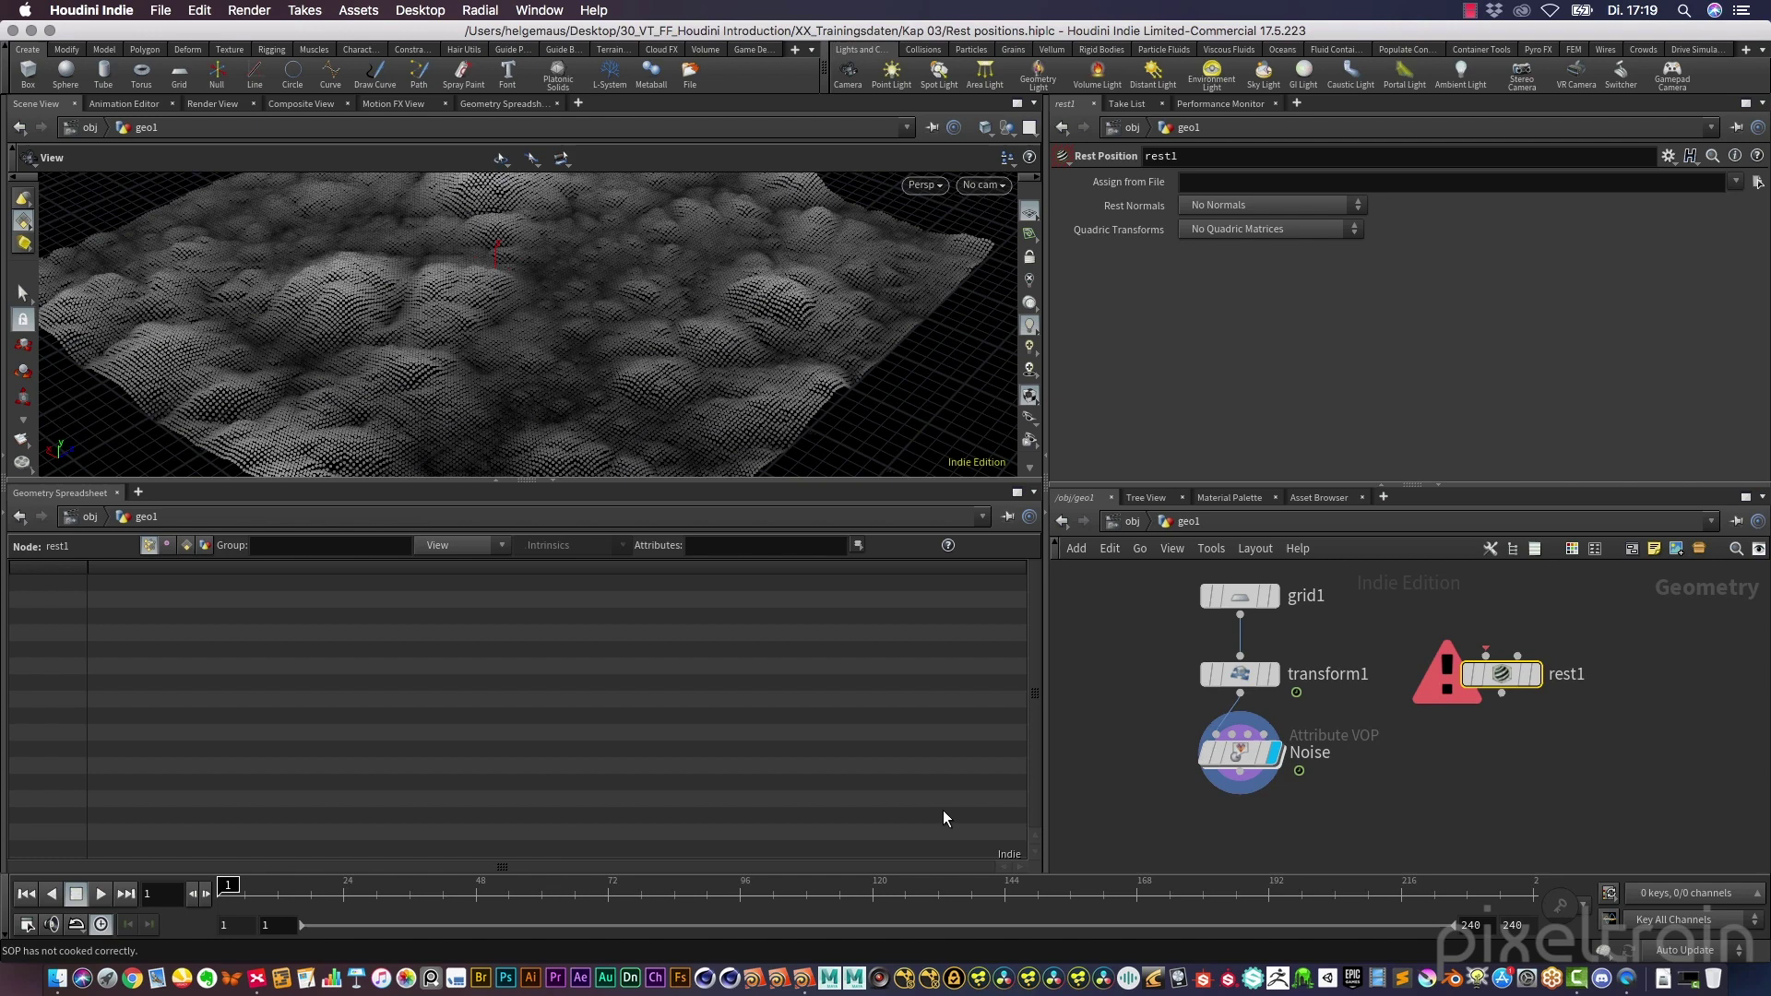
drag(1239, 673, 1240, 696)
drag(1120, 683, 1337, 811)
drag(1239, 752, 1240, 791)
Insert rest1 between grid1 and transform1 and display its rest[0–2] attributes
click(1239, 595)
drag(1430, 694, 1178, 692)
click(1285, 677)
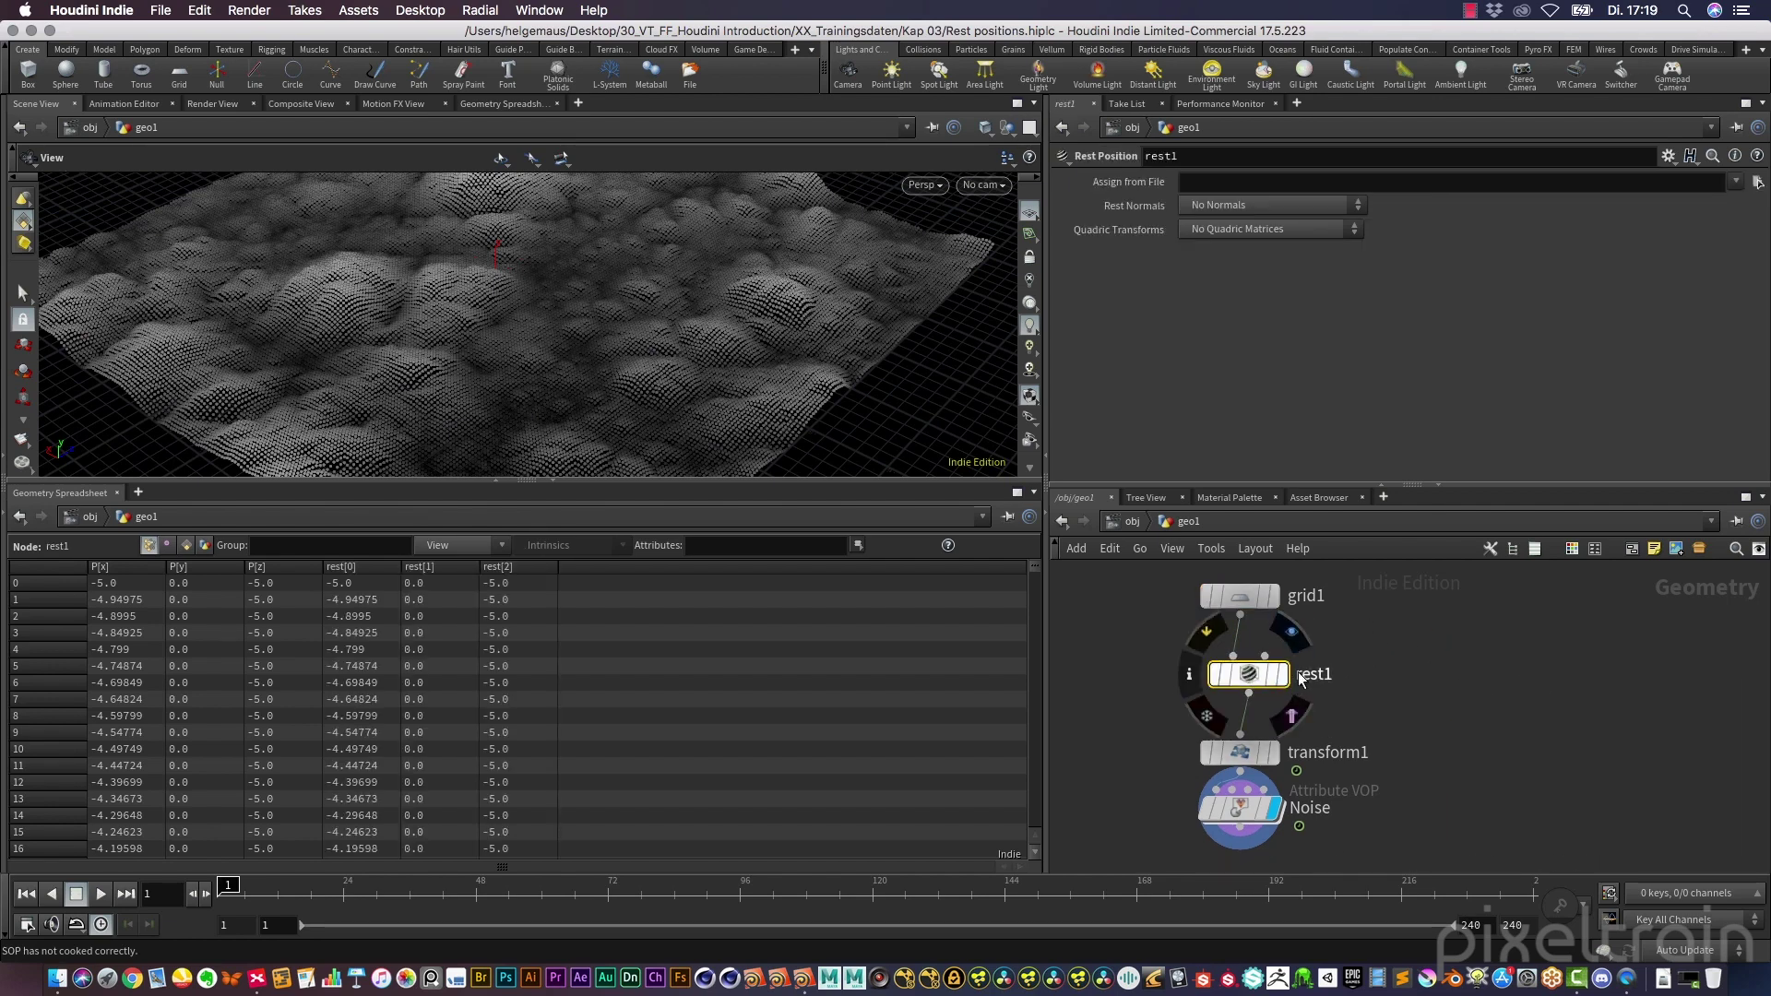
click(1287, 676)
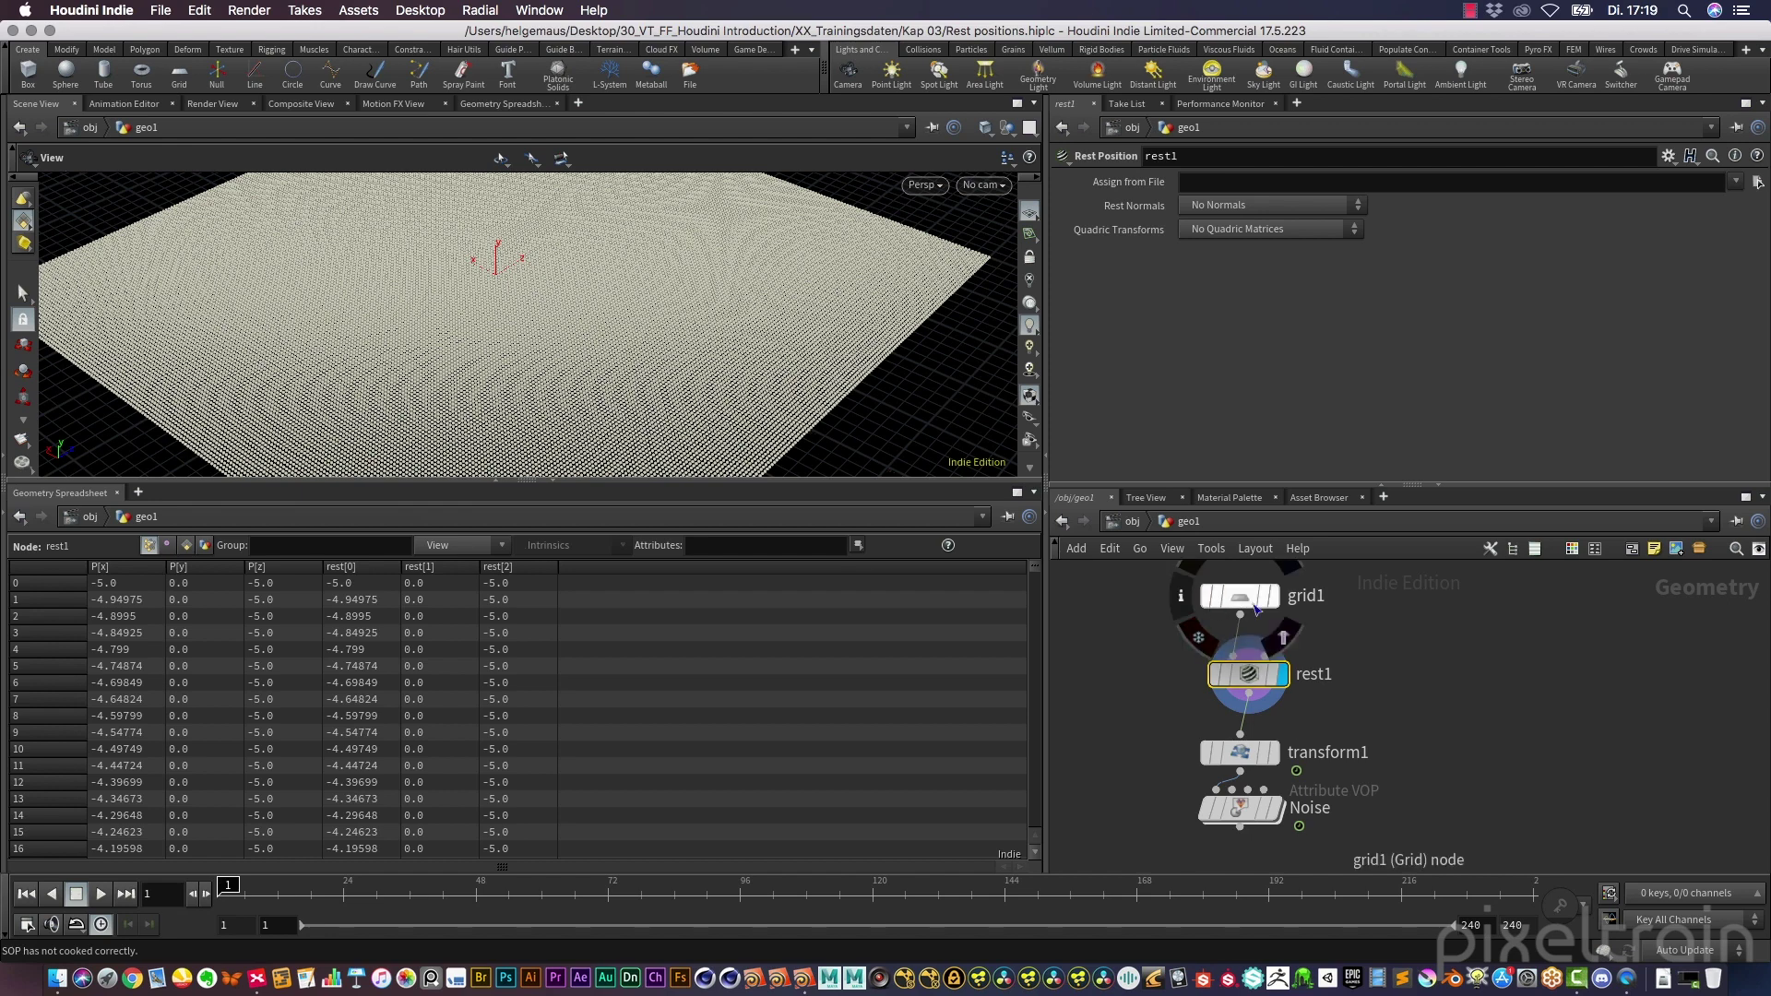
Try rest1 between transform1 and Noise and scrub to frame 68 to watch rest values change
mouse_move(1236, 669)
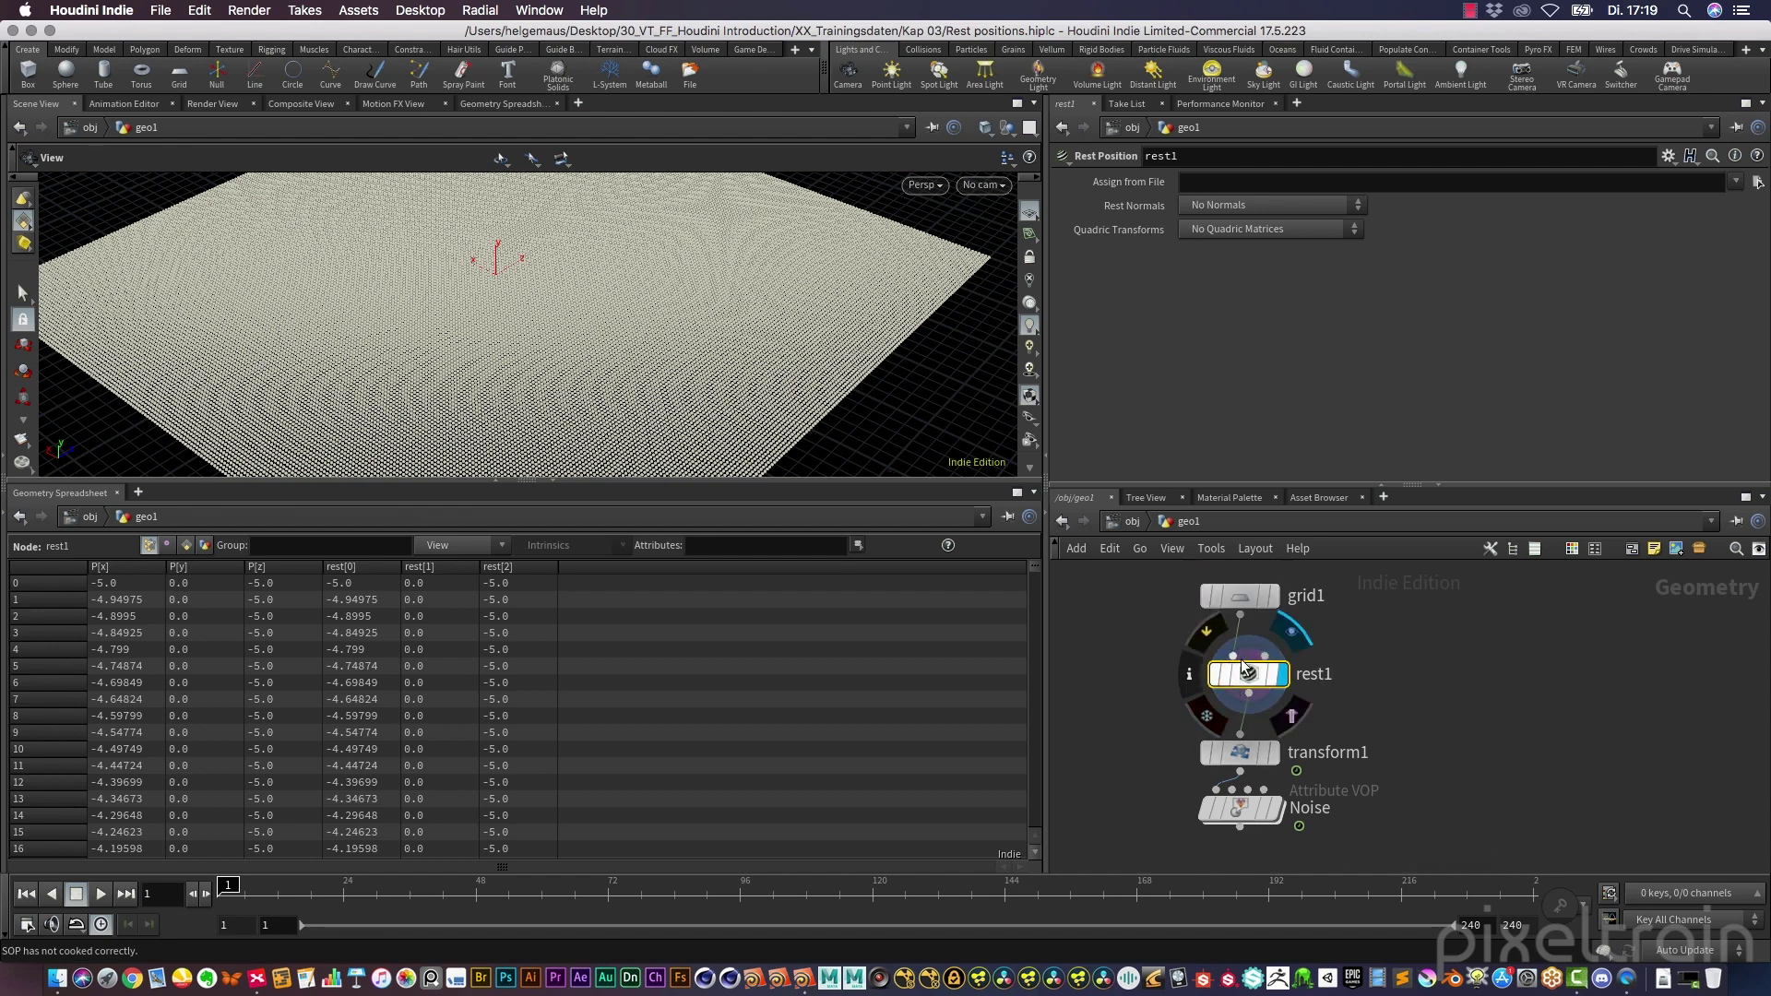
drag(1236, 669, 1508, 682)
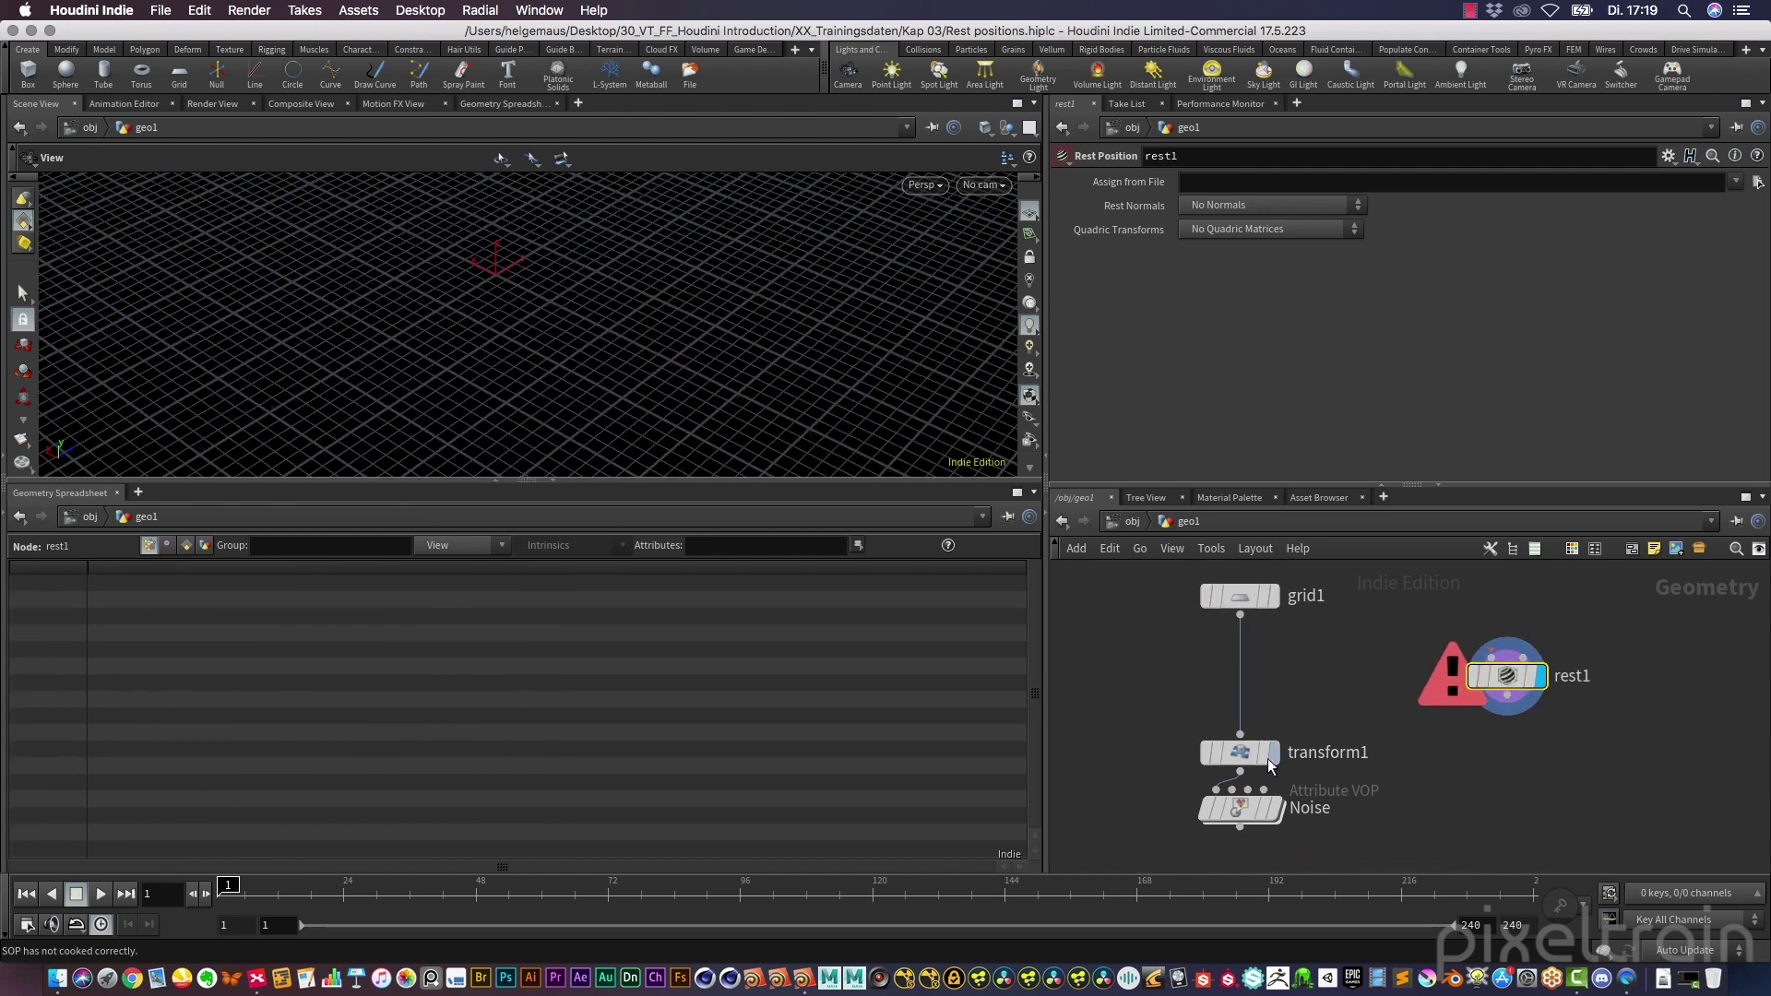
drag(1240, 751, 1240, 653)
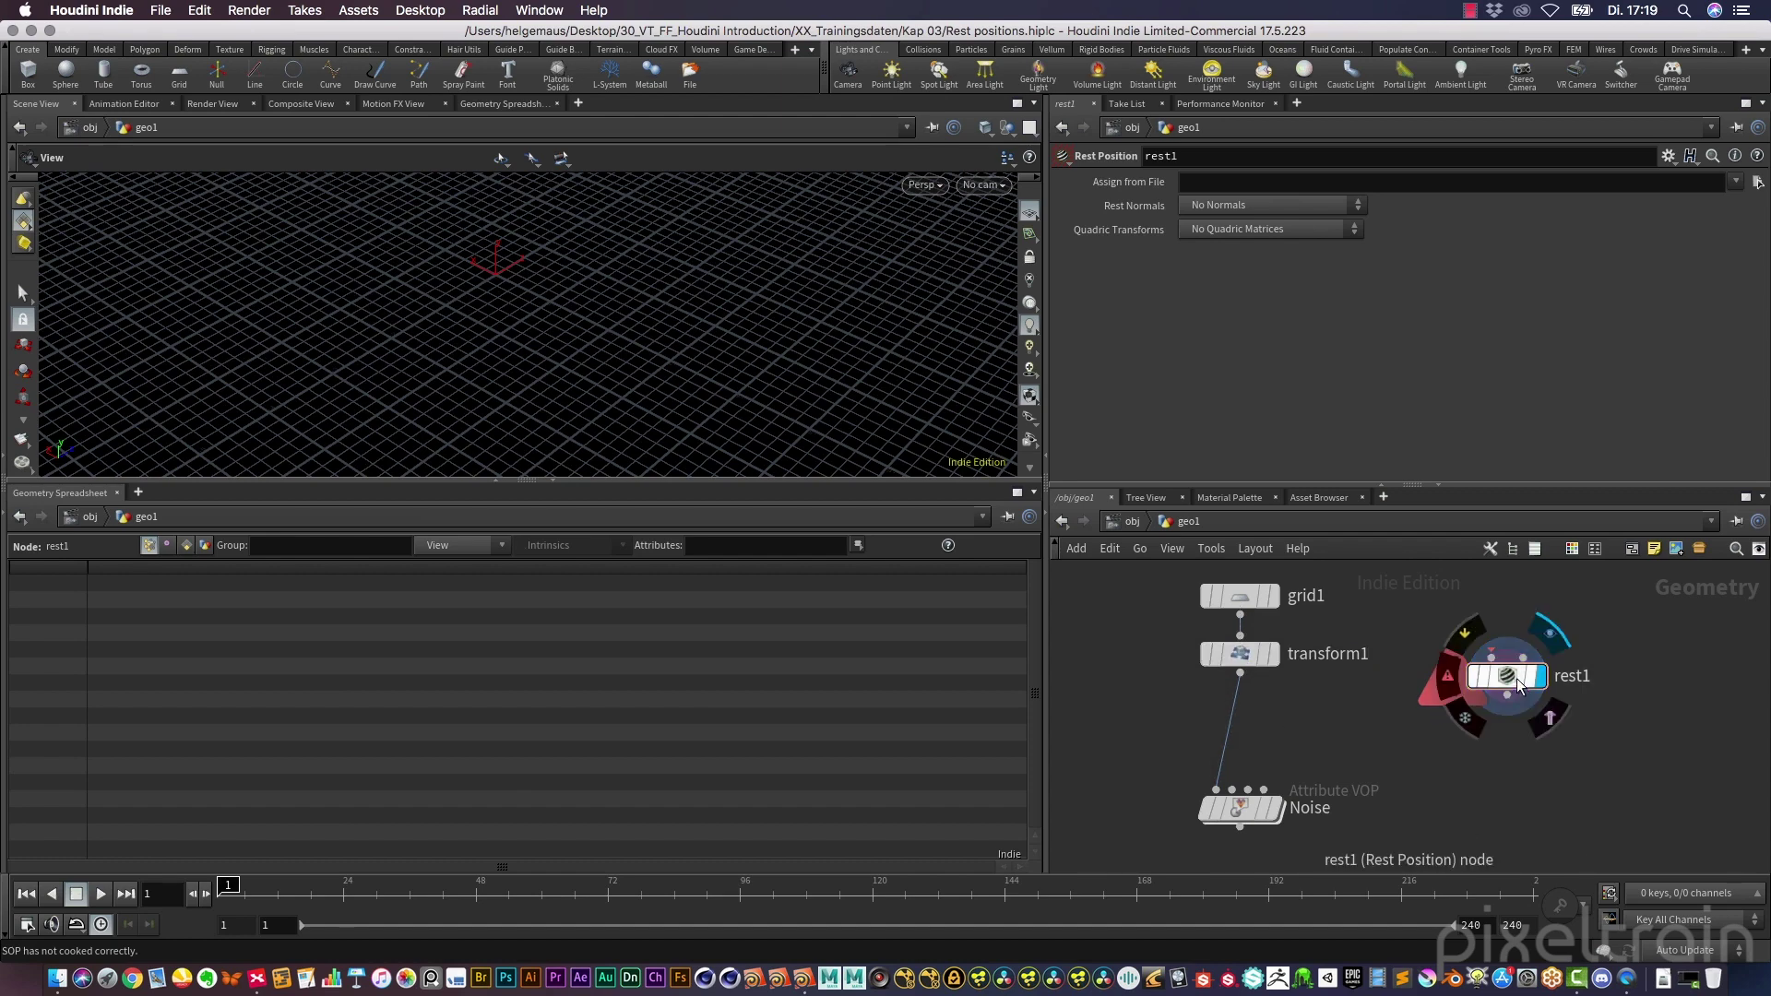
drag(1507, 676, 1239, 732)
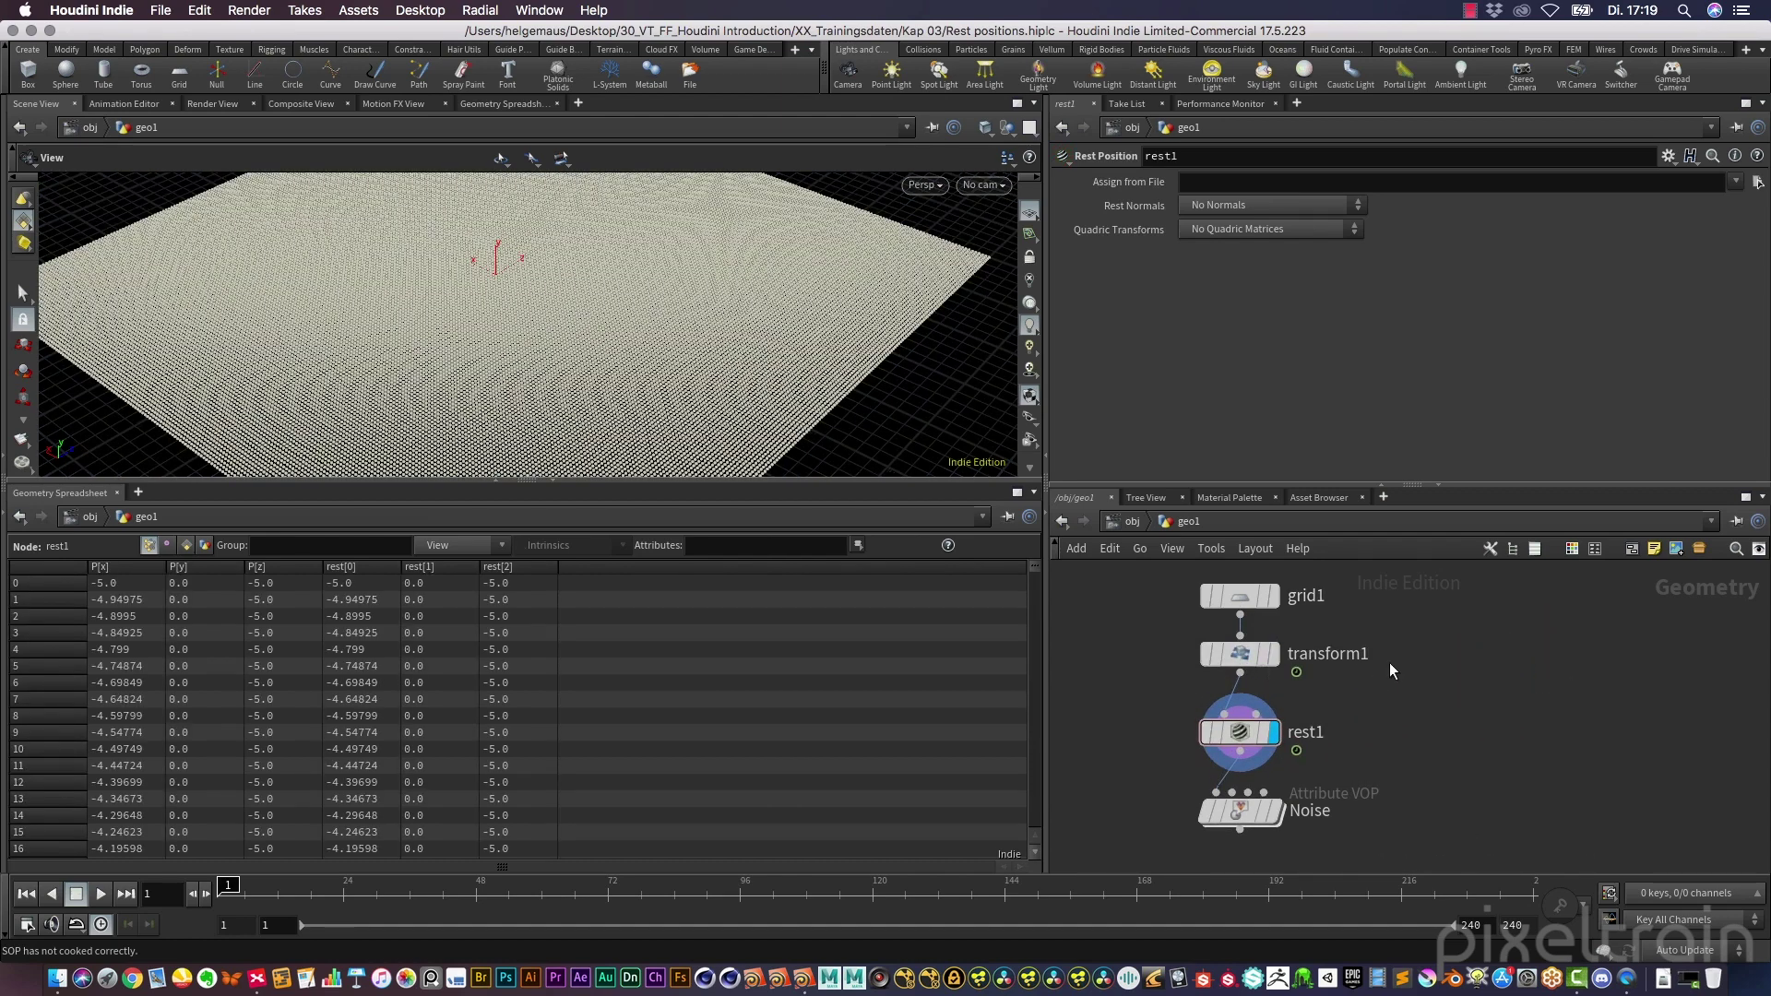
click(1236, 731)
mouse_move(255, 887)
mouse_down()
mouse_move(604, 887)
mouse_move(458, 888)
mouse_up()
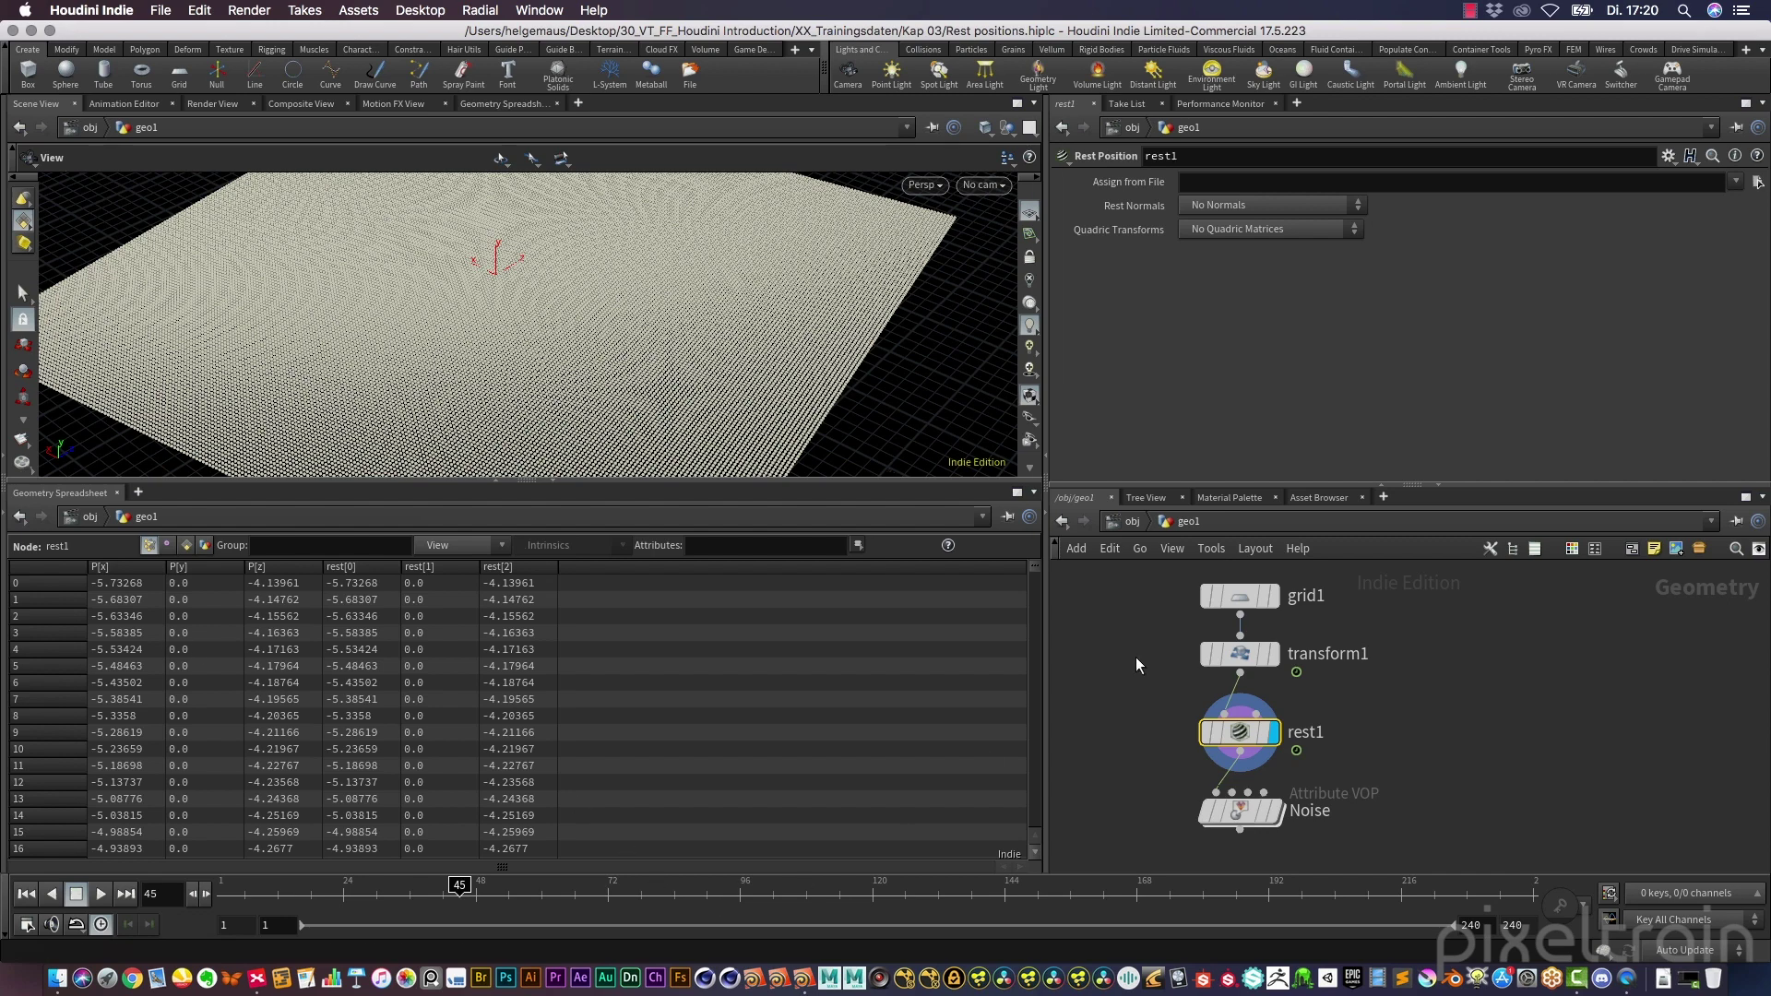
Put rest1 back between grid1 and transform1 and compare values across frames
drag(1325, 735, 1637, 706)
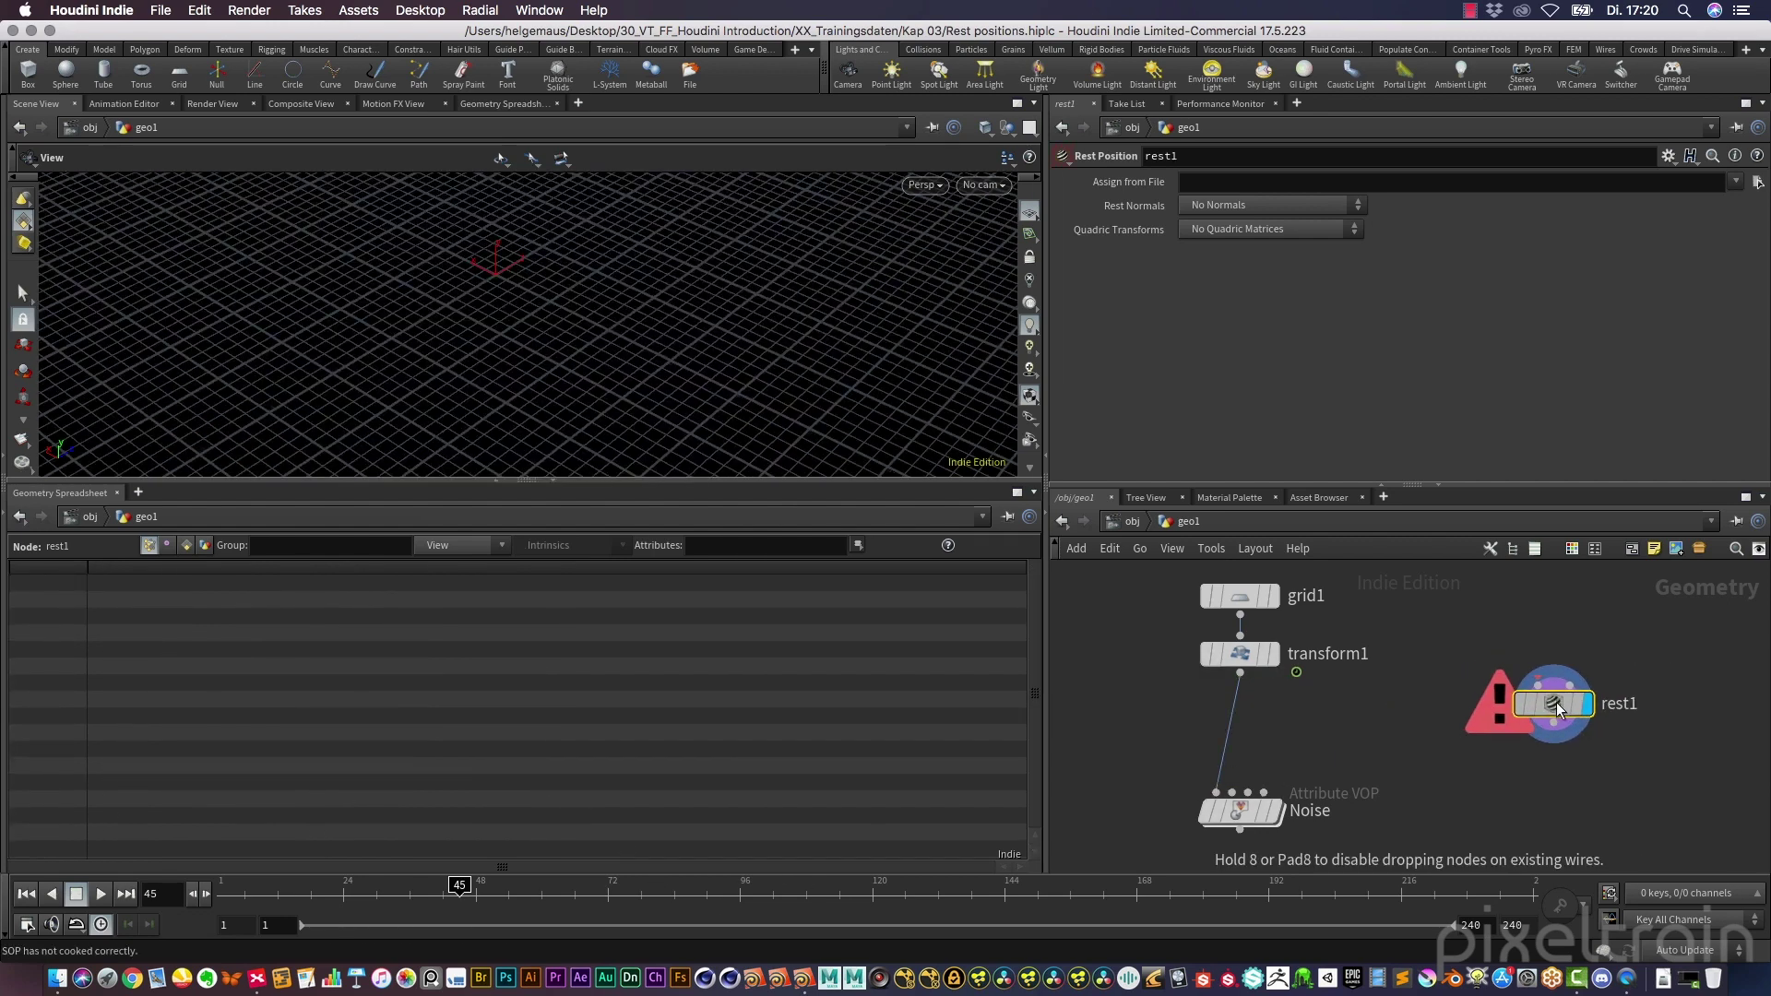
drag(1239, 653, 1240, 718)
drag(1524, 693, 1218, 664)
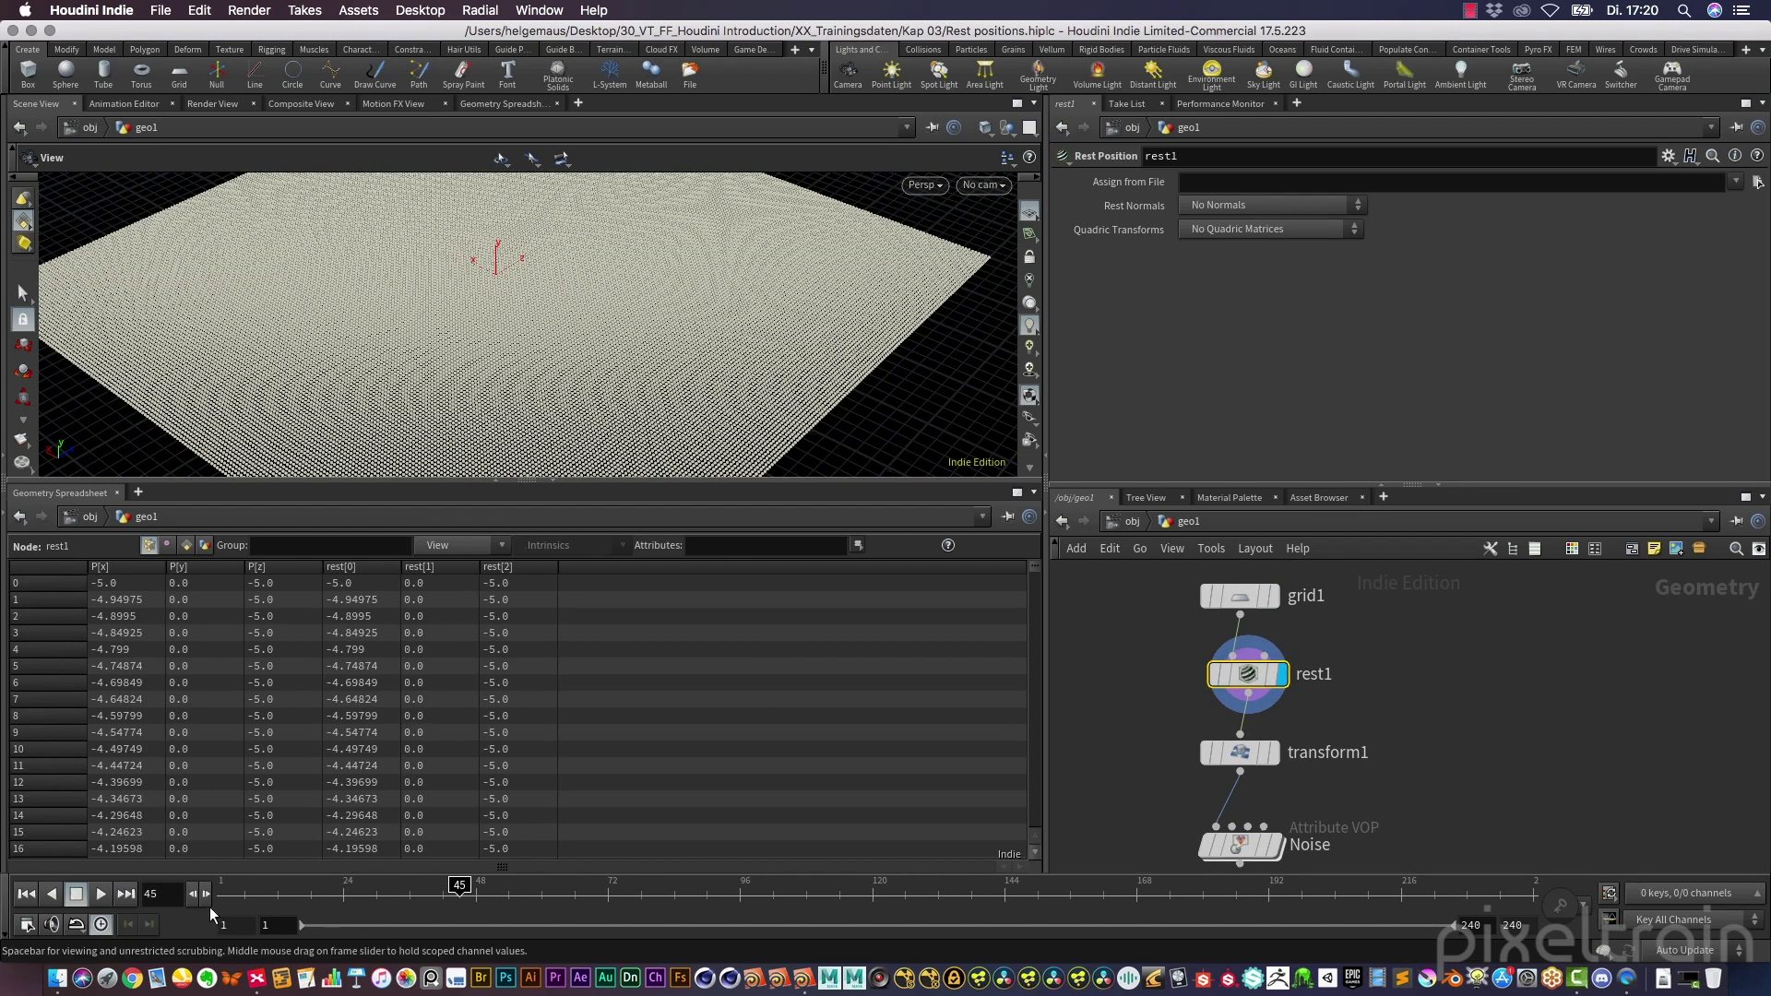
mouse_move(235, 893)
mouse_down()
mouse_move(692, 894)
mouse_move(221, 894)
mouse_up()
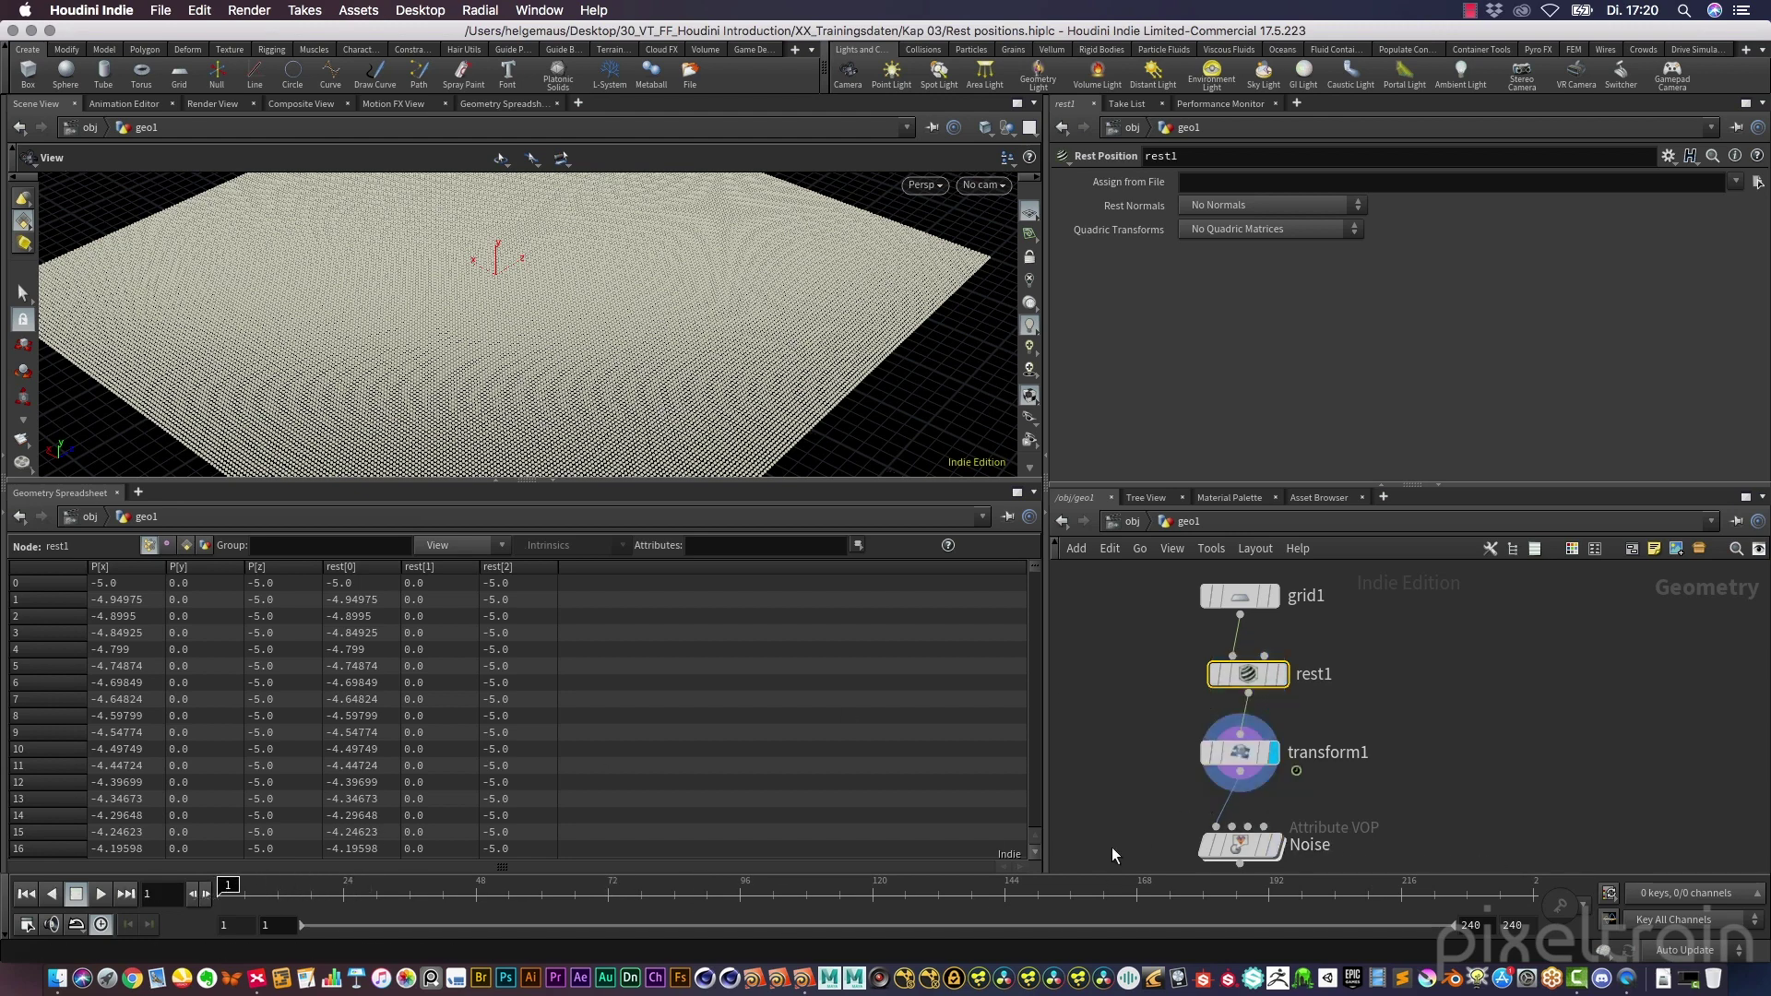
Display and select Noise, then scrub to about frame 50 to check its rest and P values
click(1274, 845)
click(281, 890)
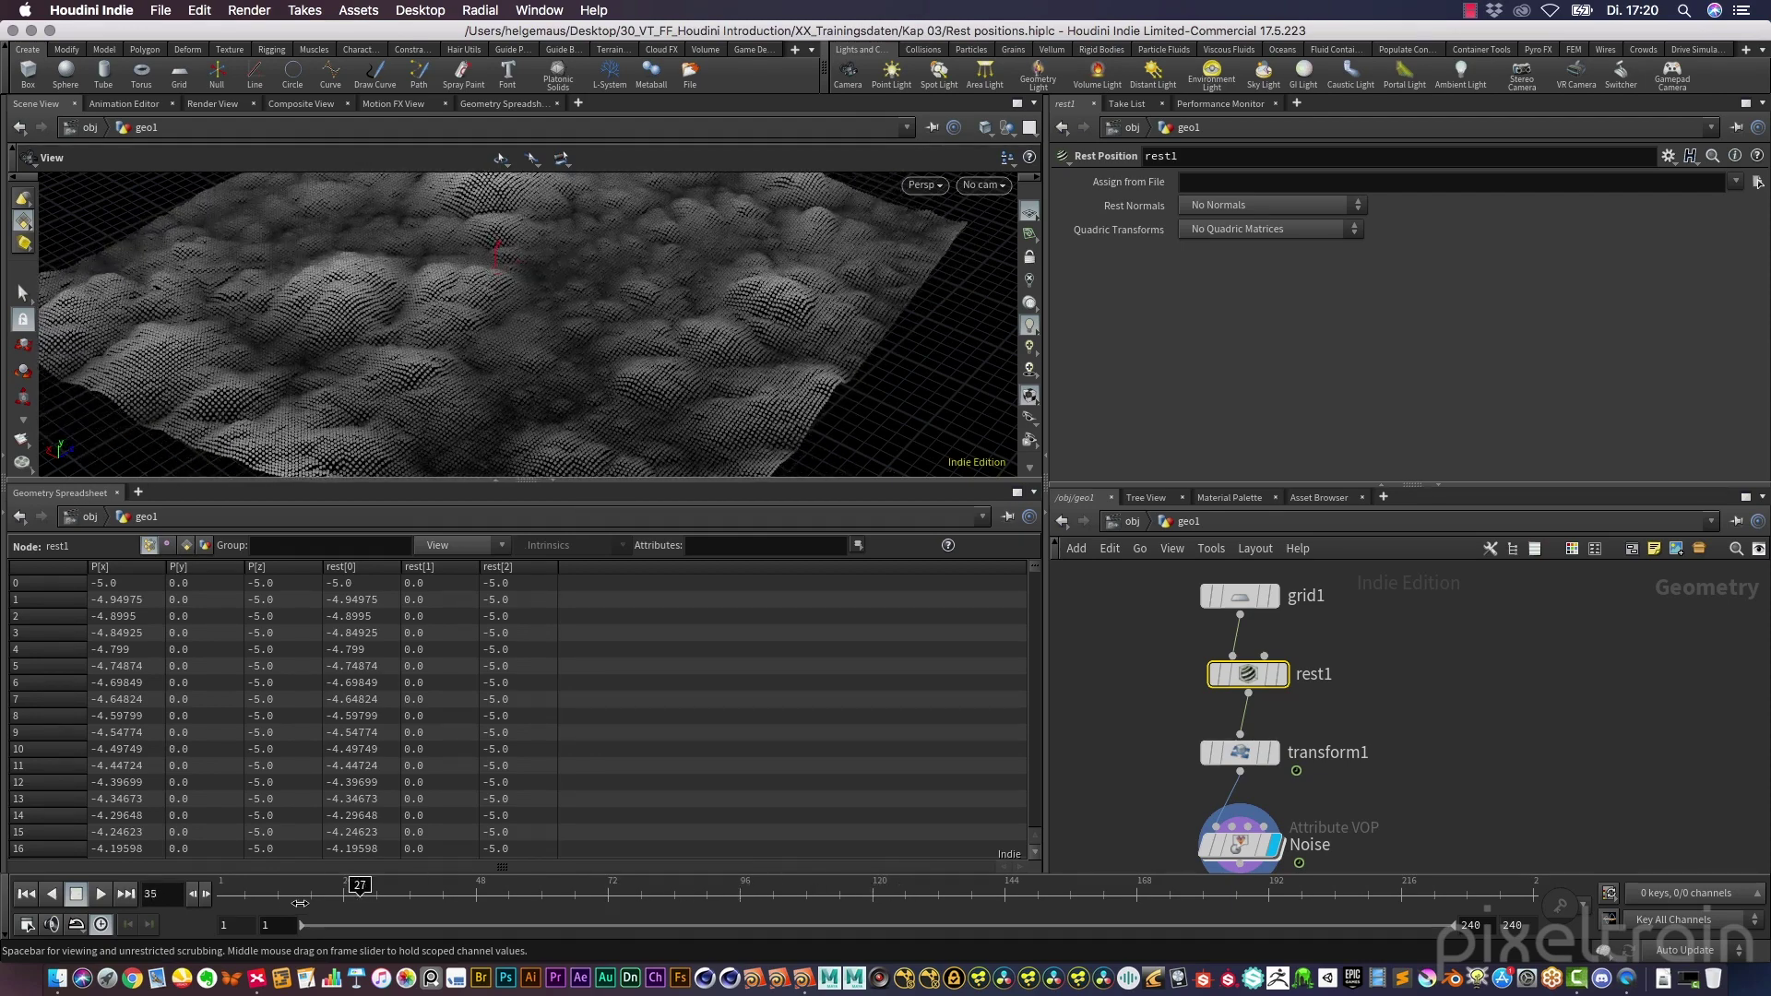
drag(299, 903, 221, 903)
click(1241, 845)
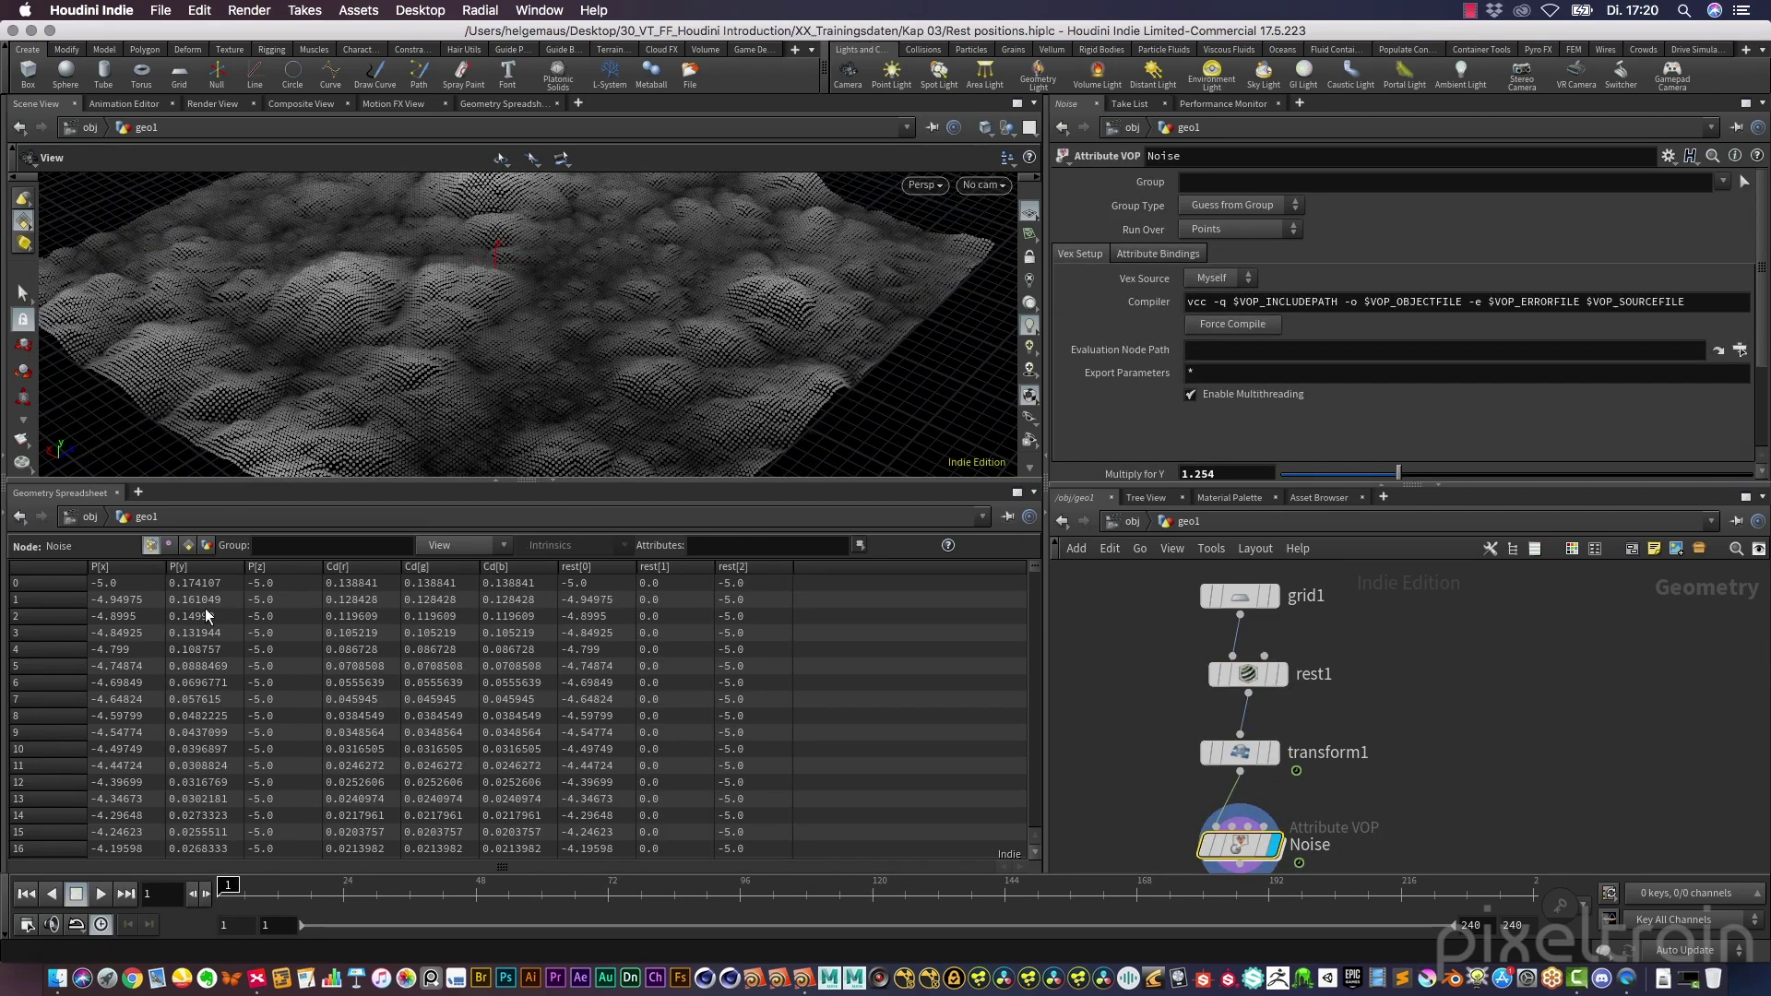
drag(249, 890, 459, 890)
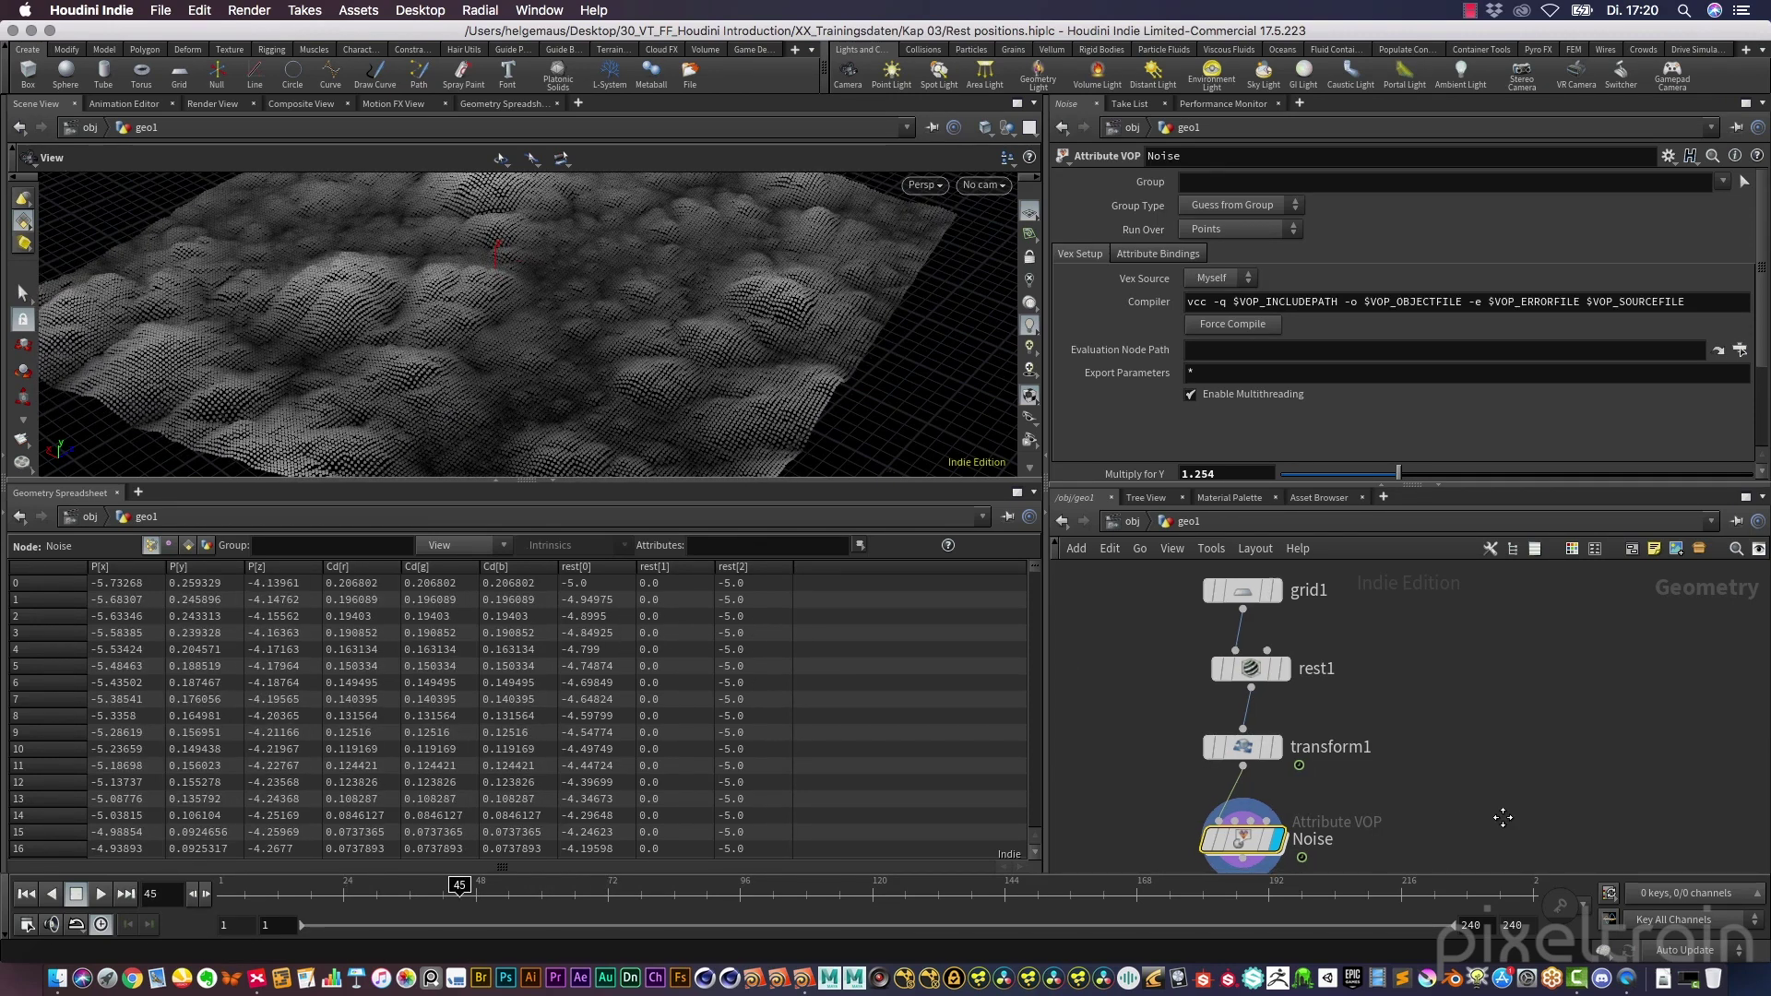
scroll(1430, 784, down, 3)
Inside the maximized Noise VOP network, move geometryvopglobal1 left and search nodes for 'bin'
double_click(1256, 769)
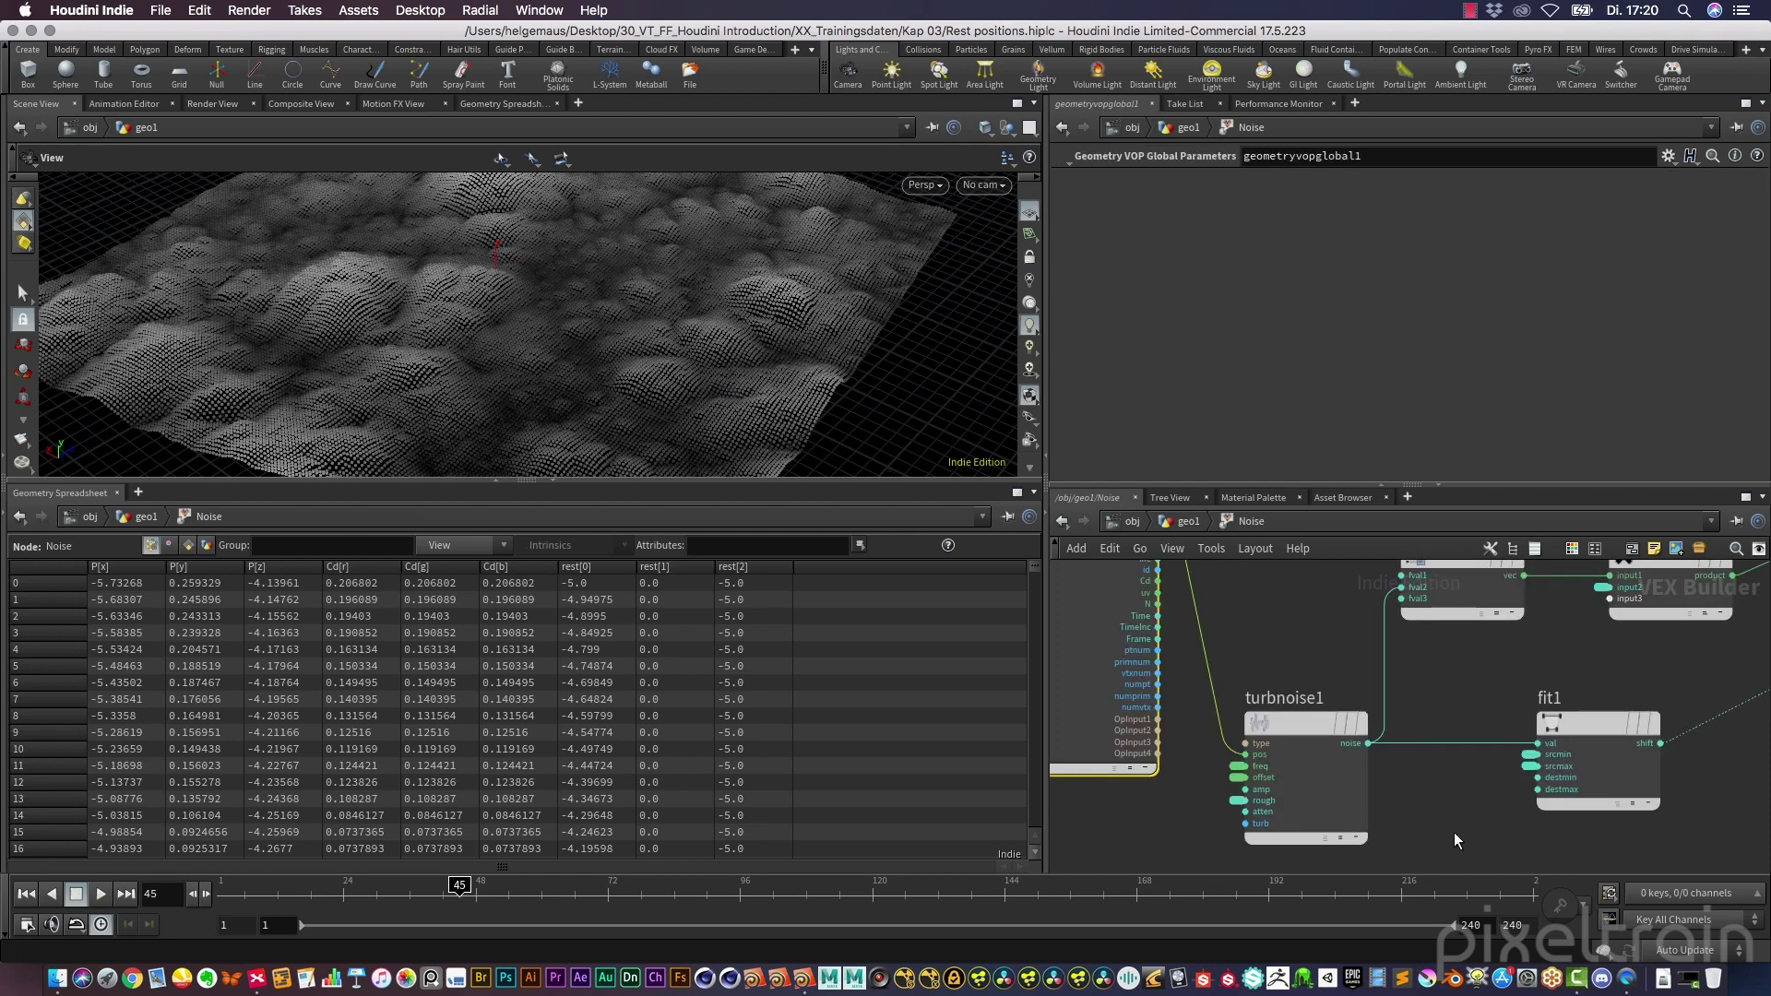
key(ctrl+b)
scroll(701, 406, up, 3)
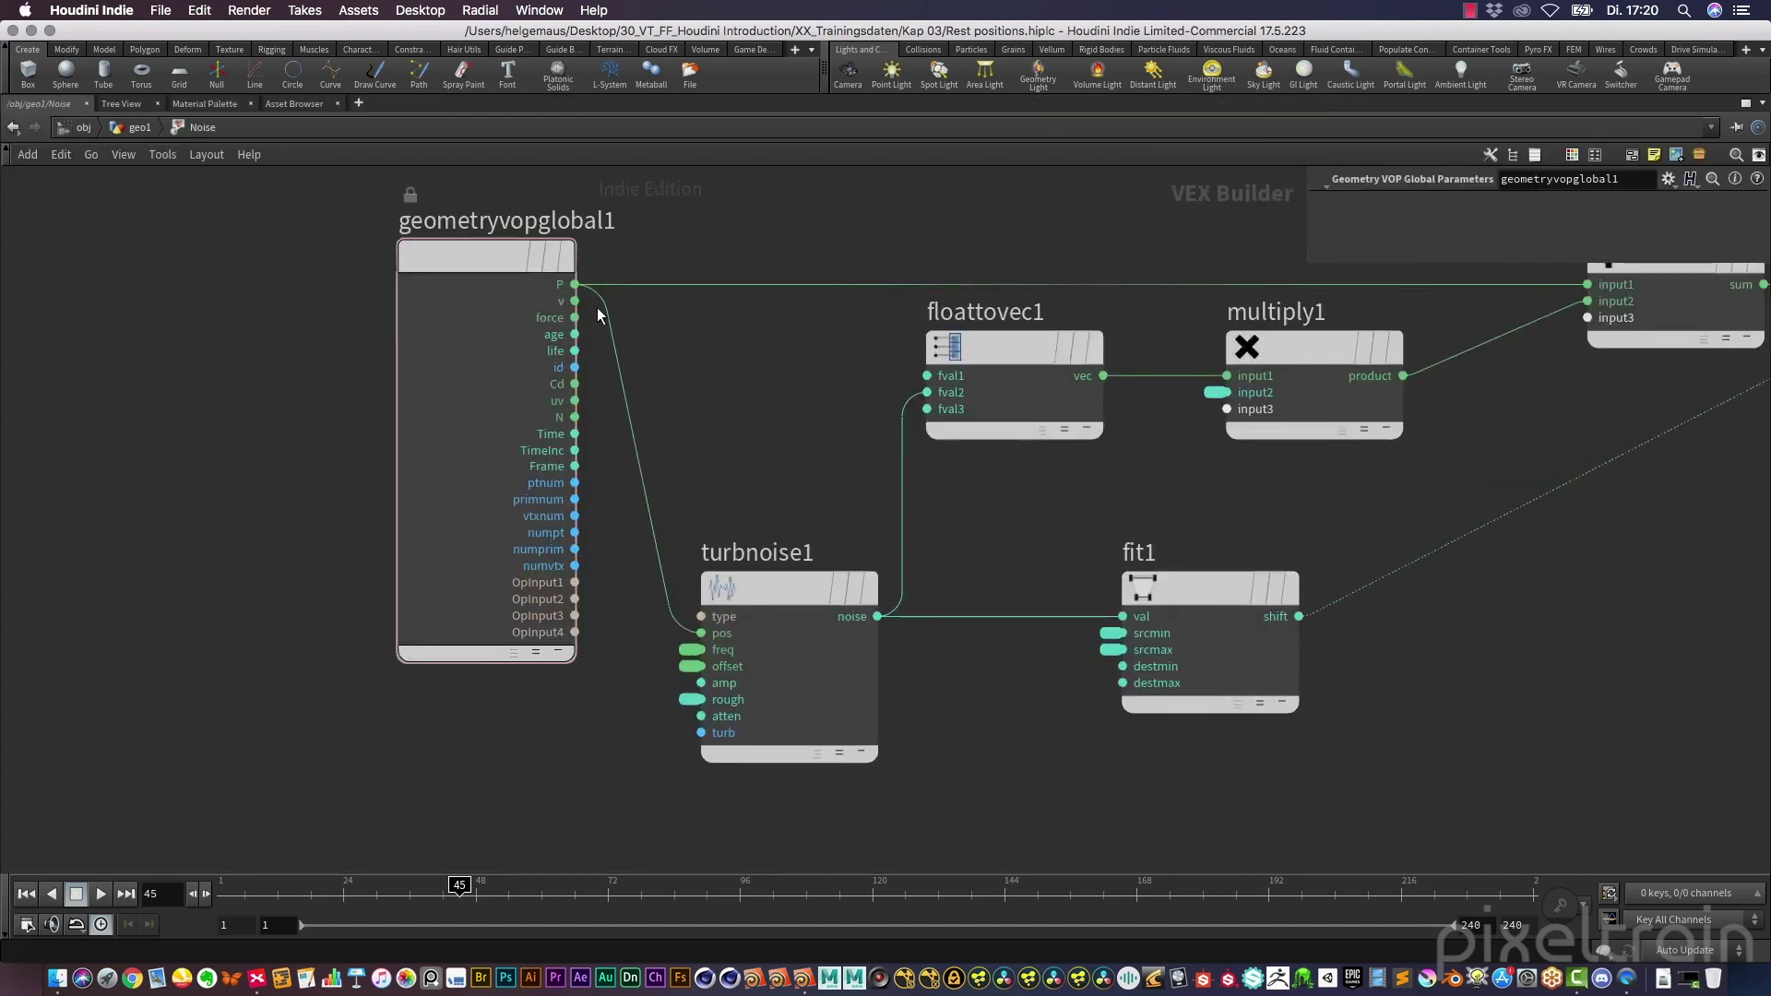
drag(496, 253, 240, 256)
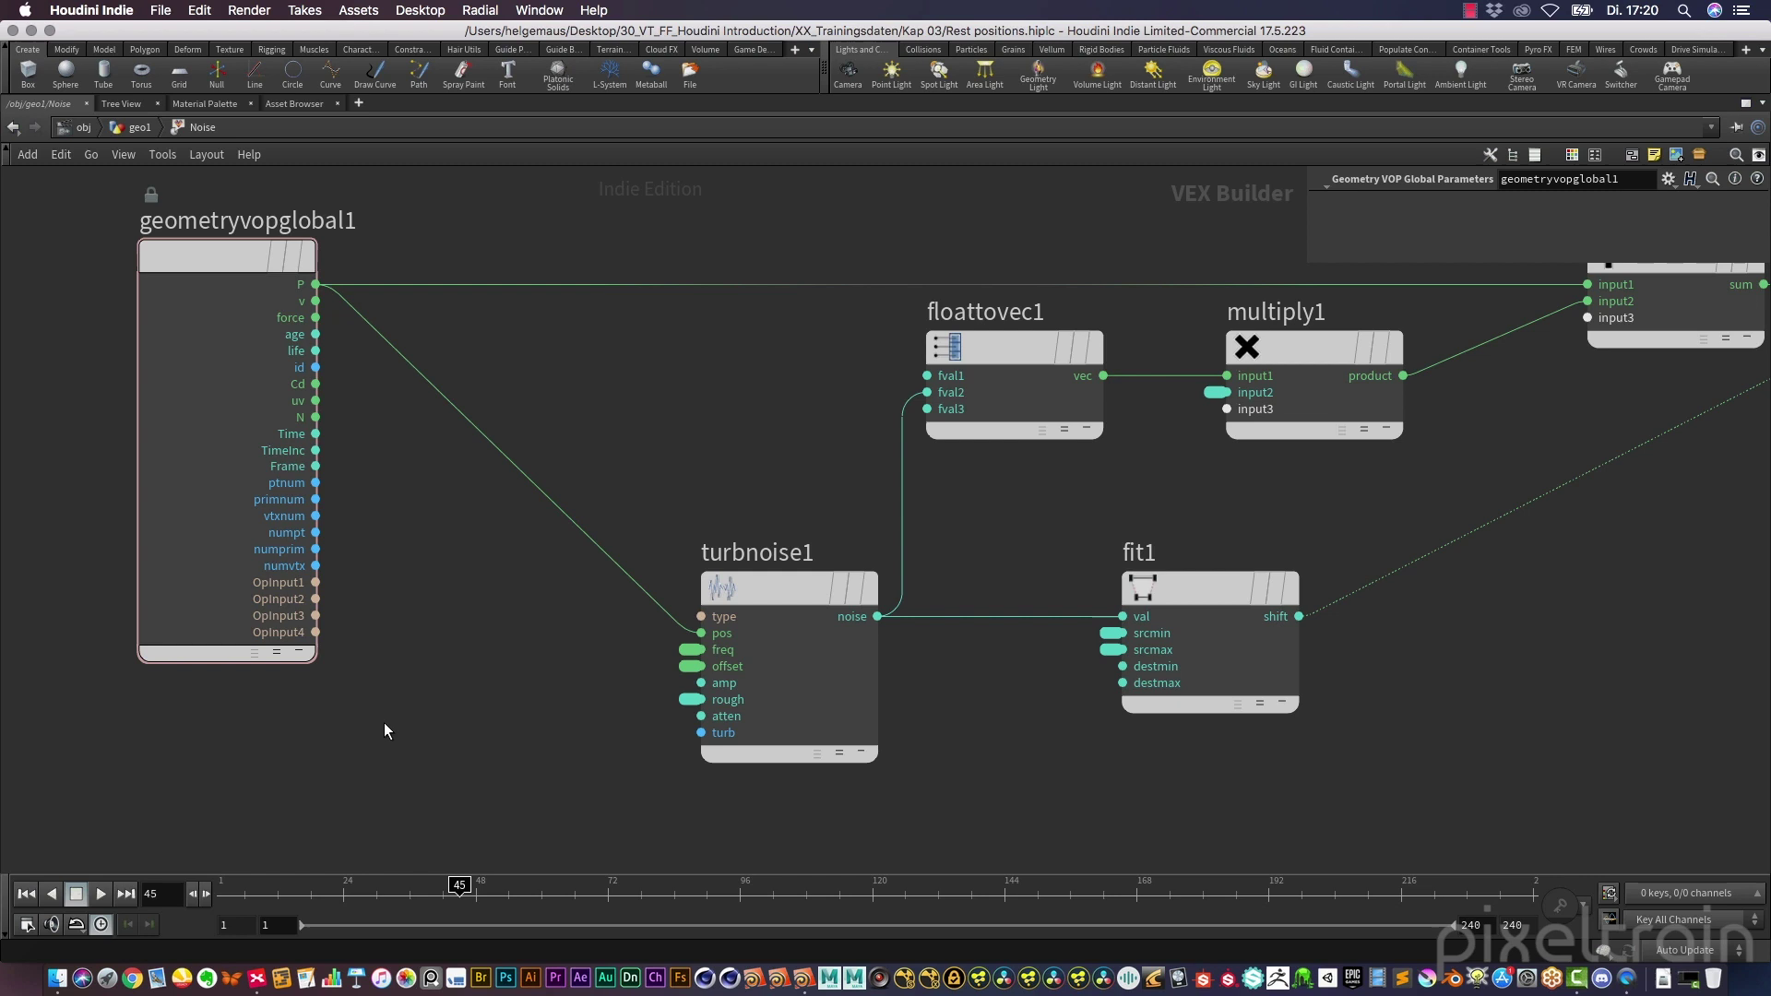
key(Tab)
text(bin)
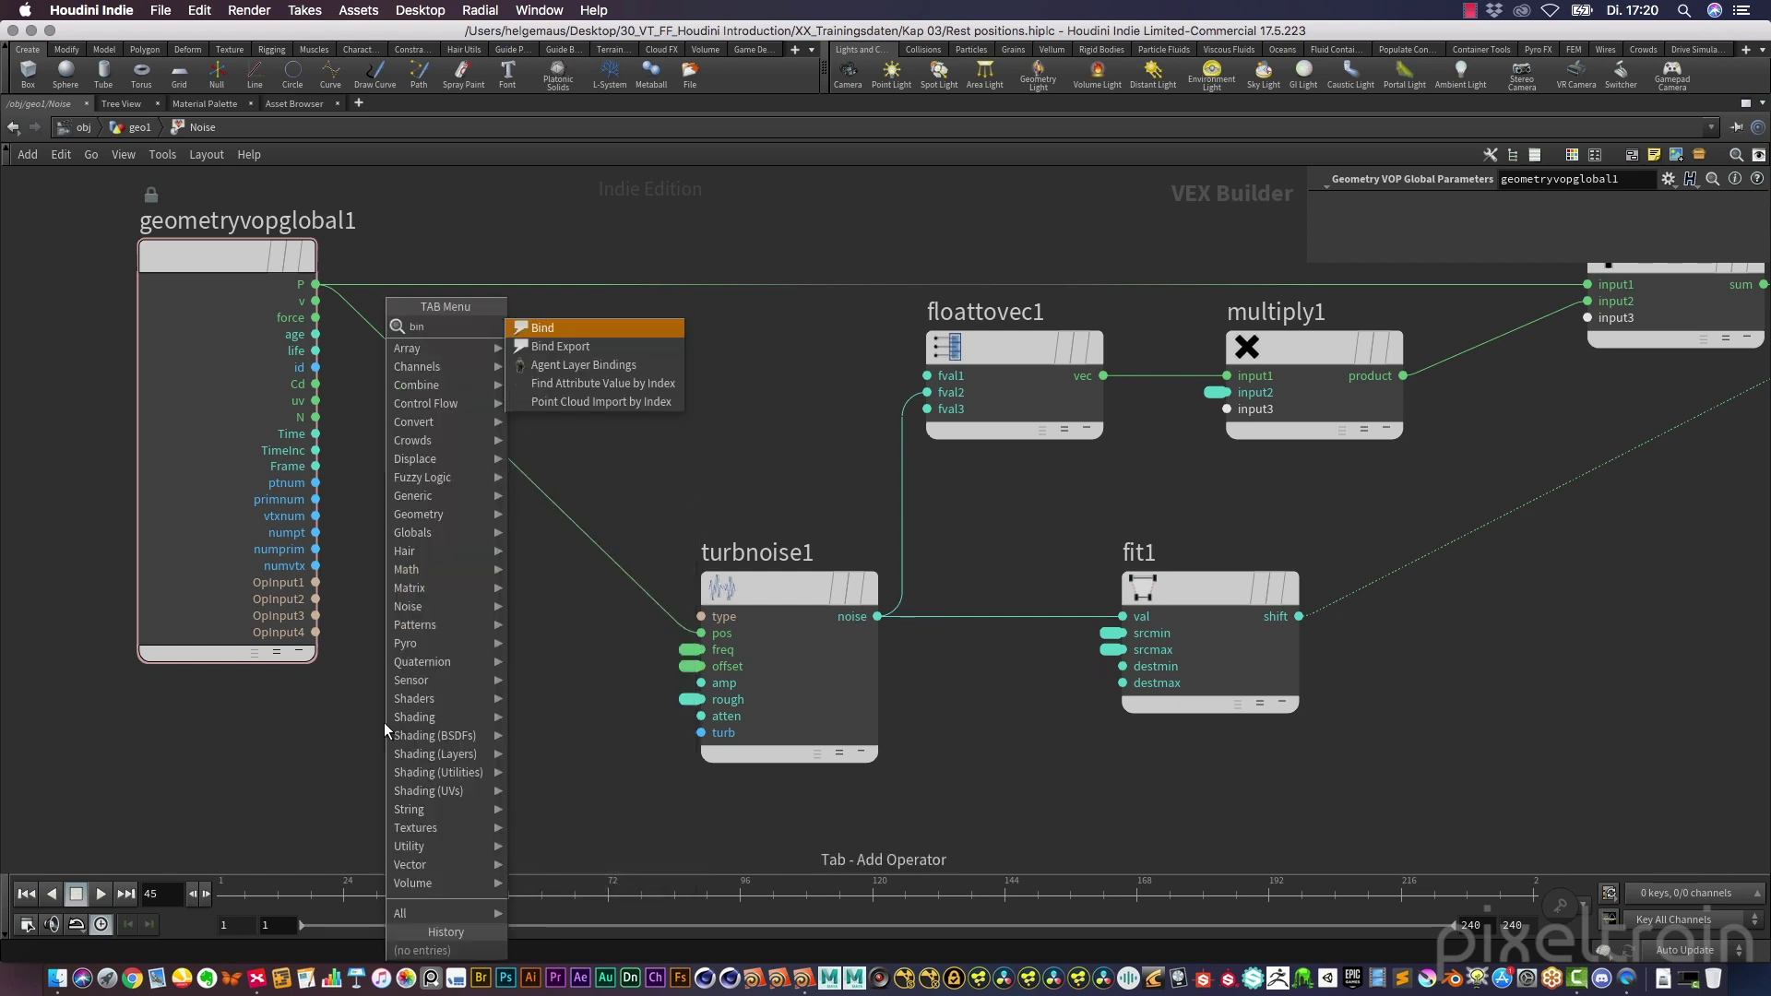
Create bind1 and position it below geometryvopglobal1
key(Return)
click(384, 722)
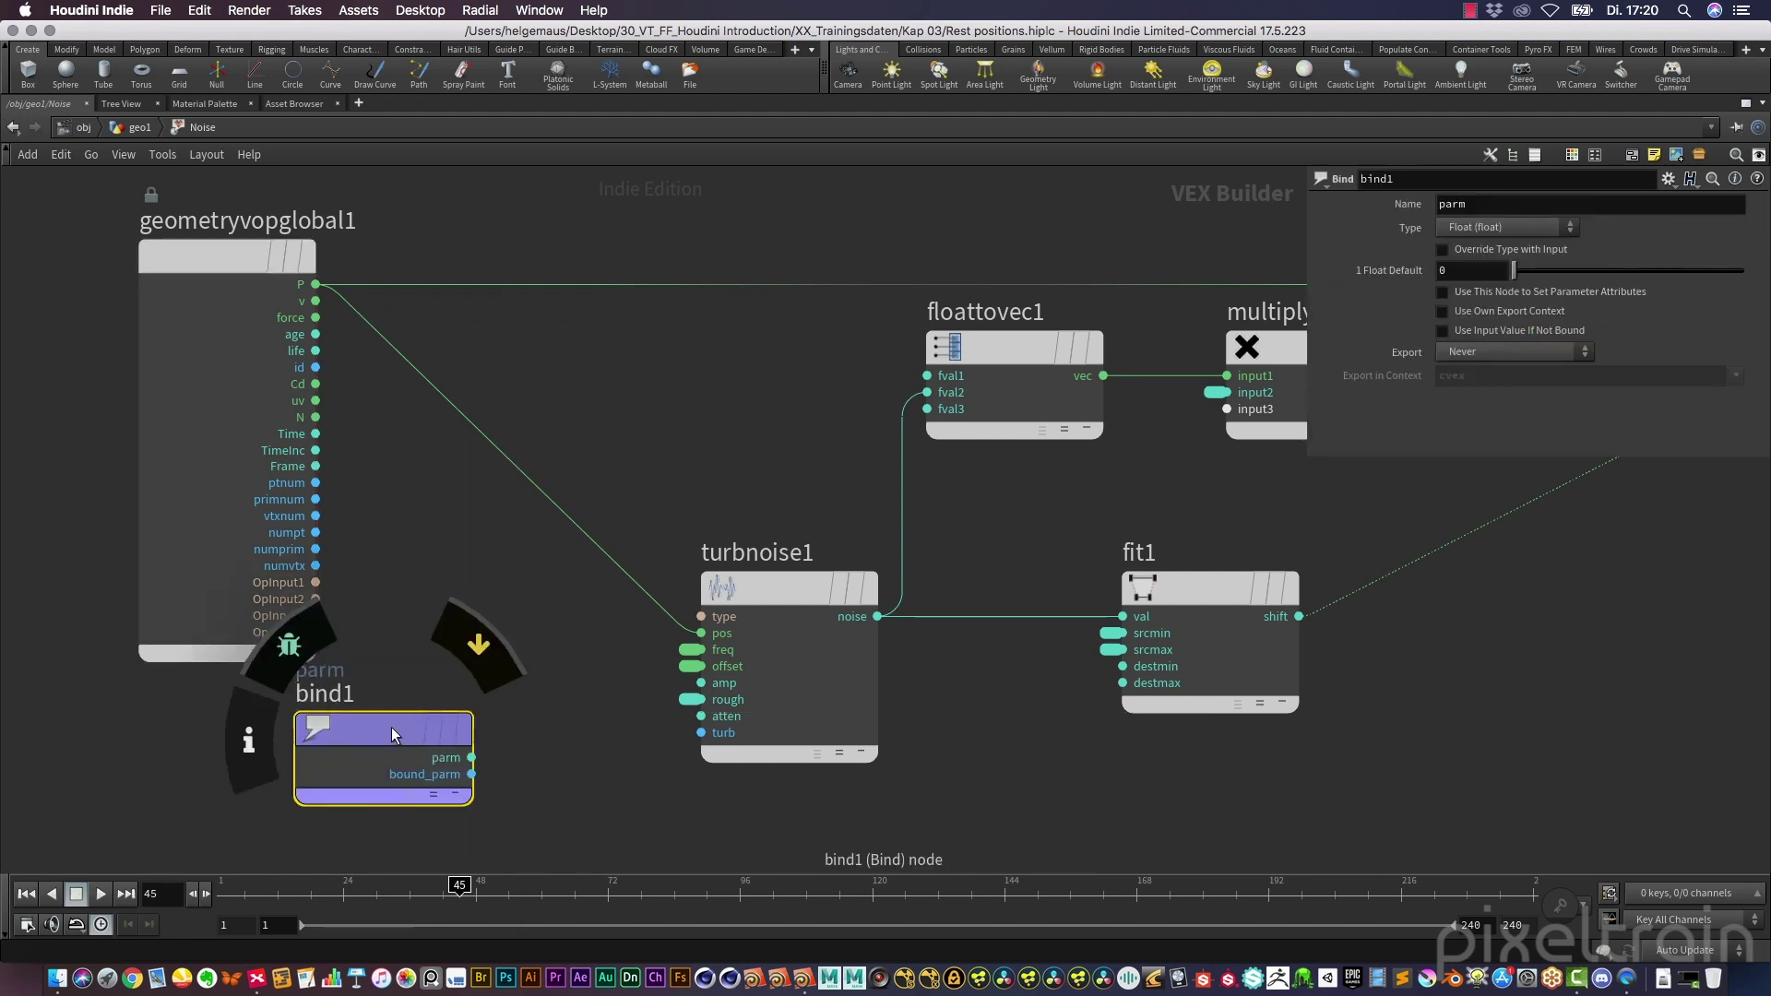
drag(391, 726, 244, 724)
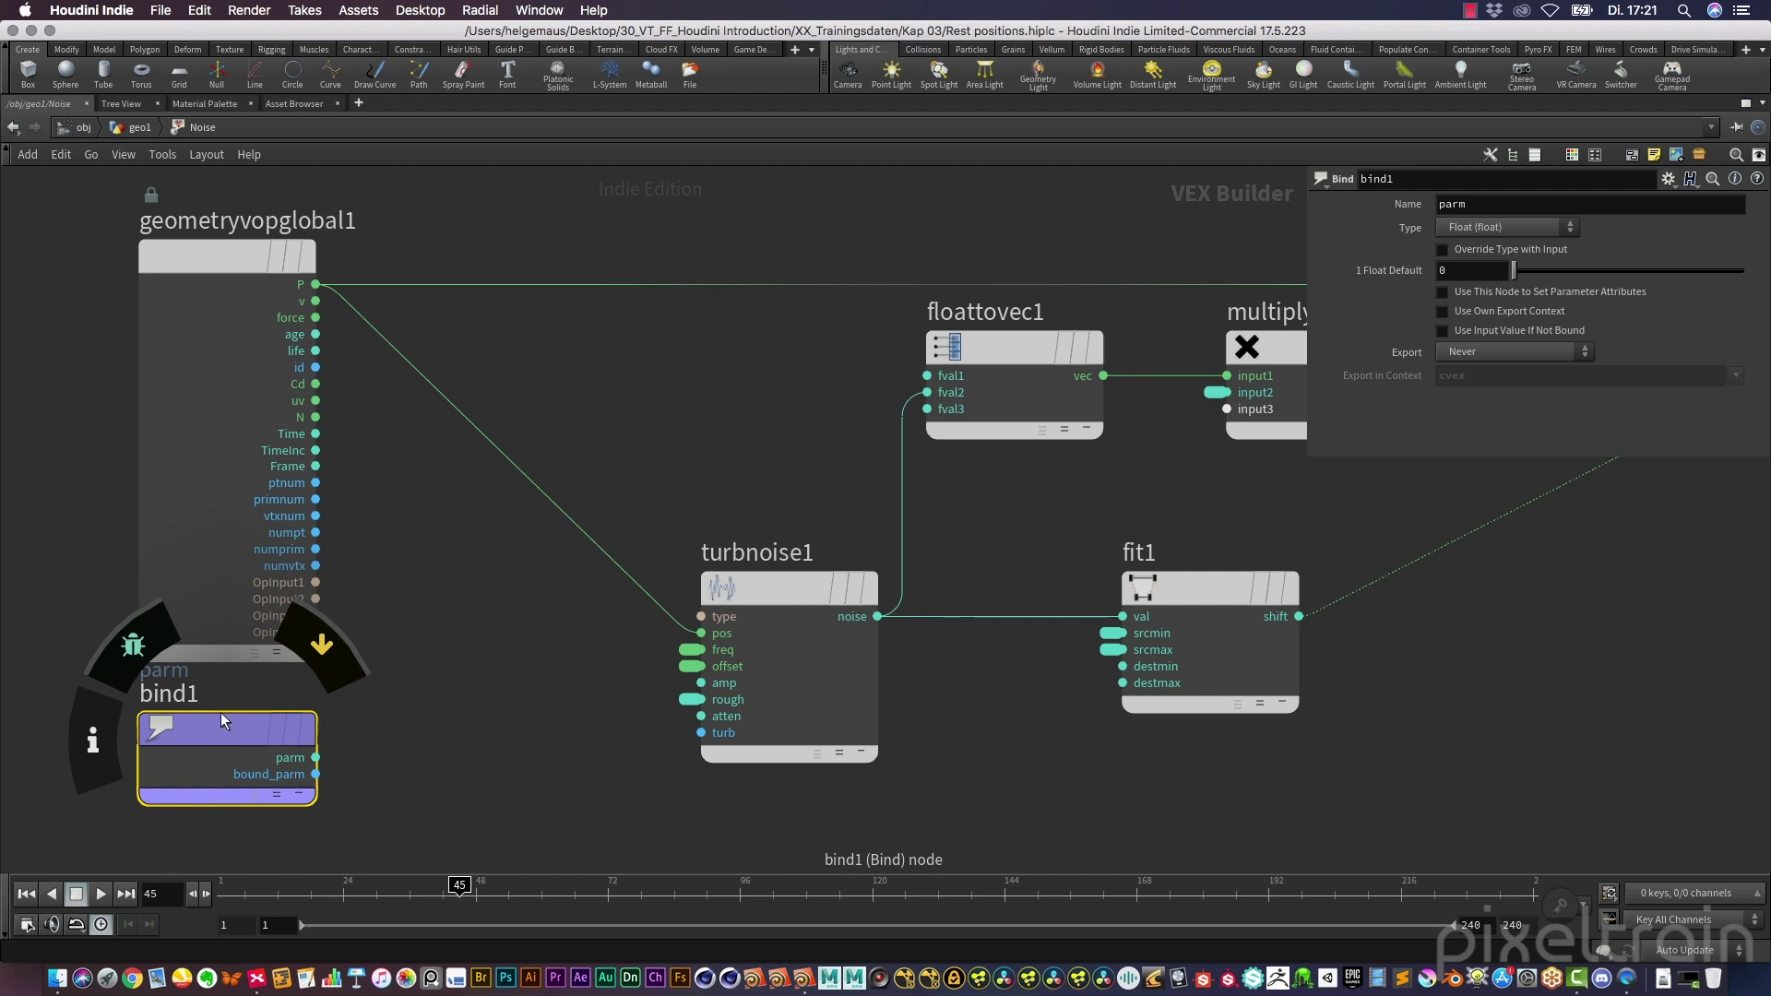
Rename the bind1 parameter from parm to rest
double_click(1530, 205)
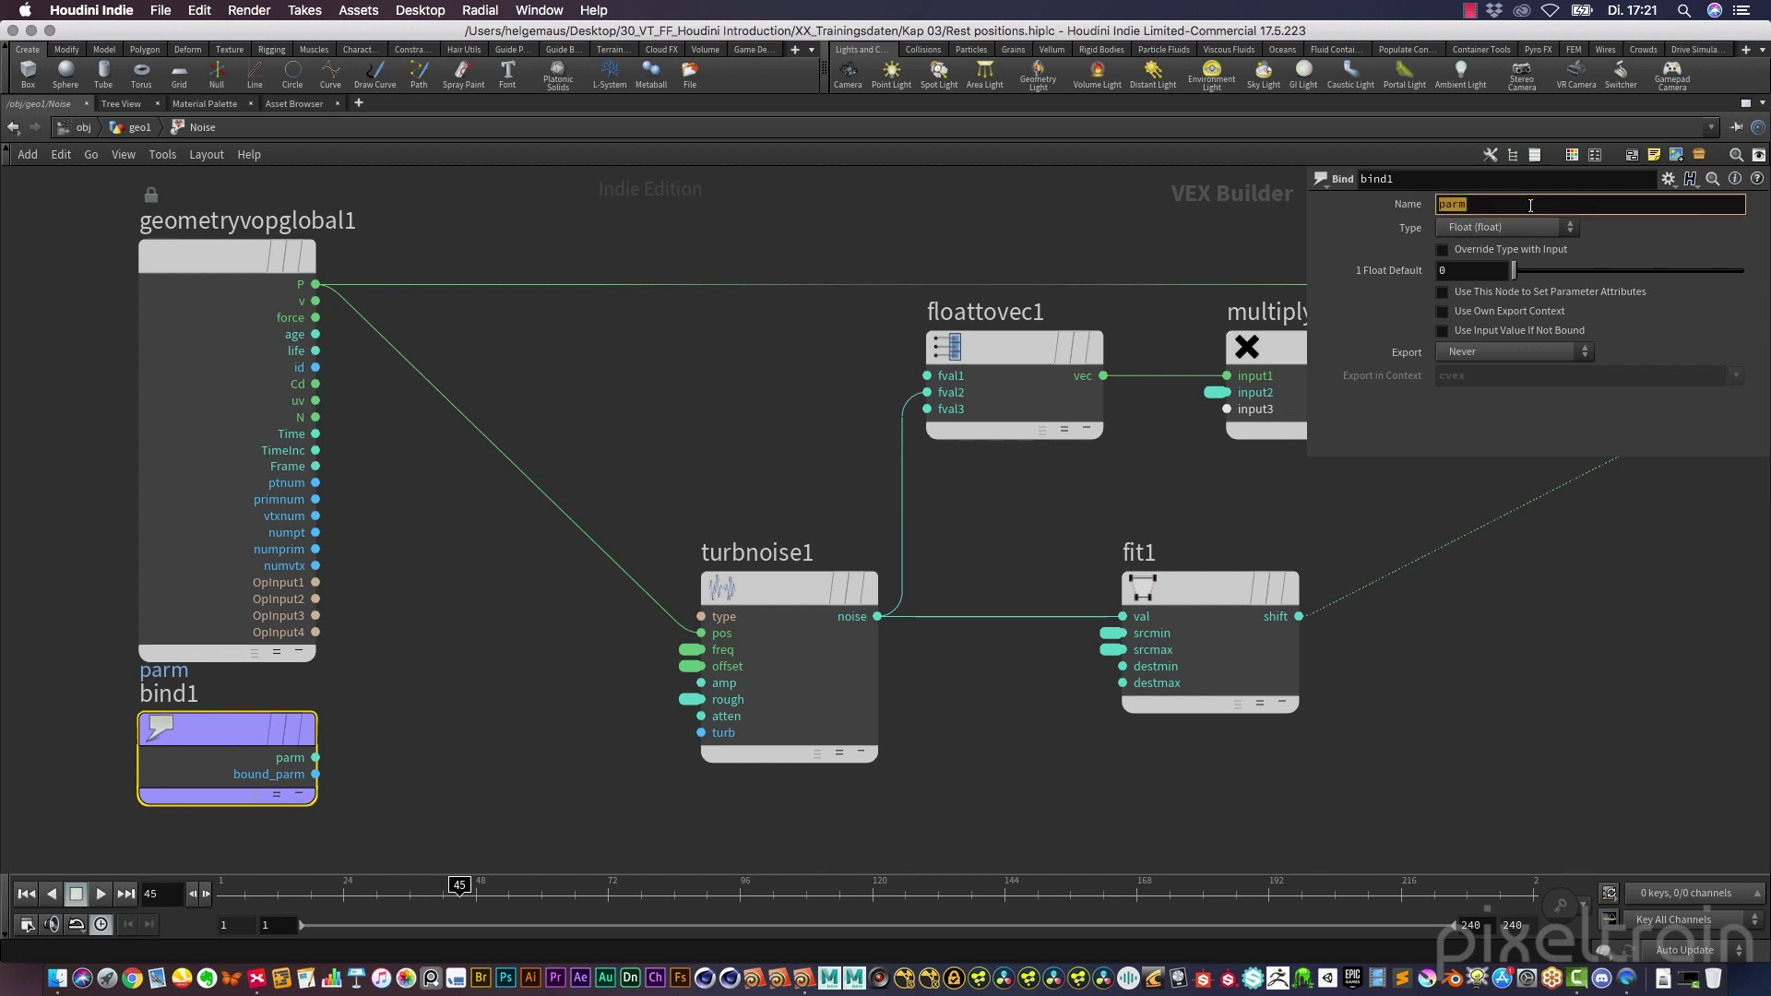
text(rest)
key(Return)
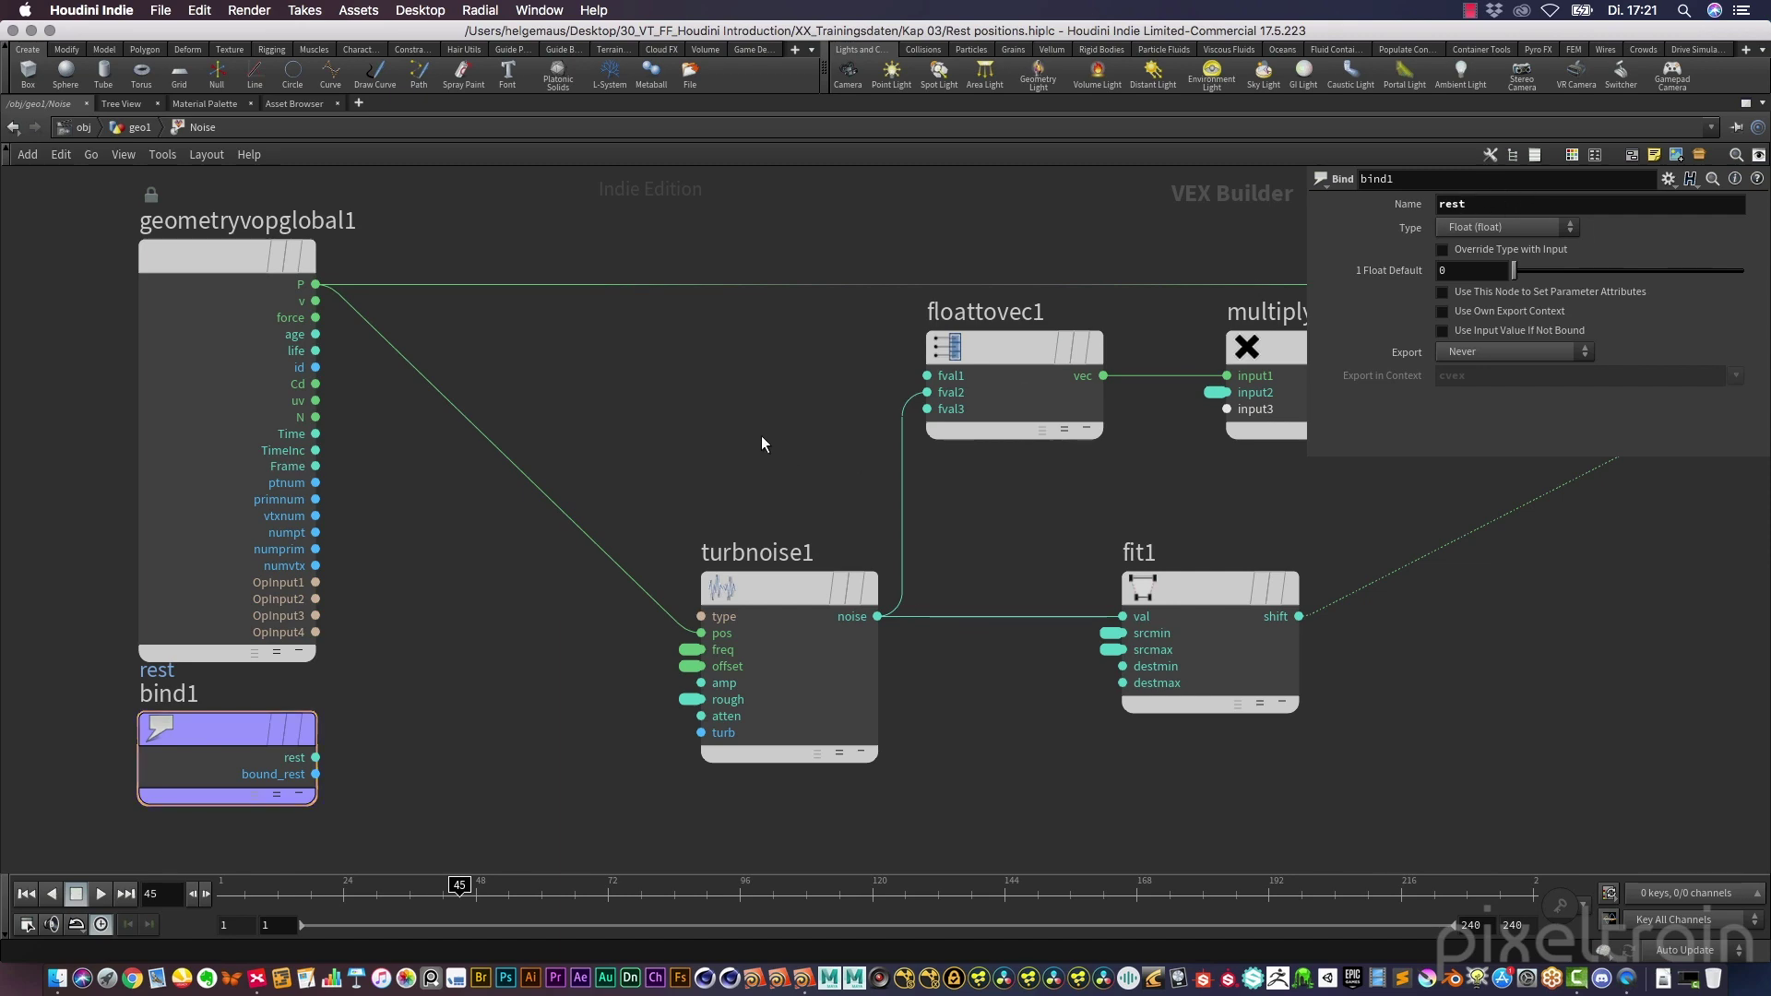
key(ctrl+b)
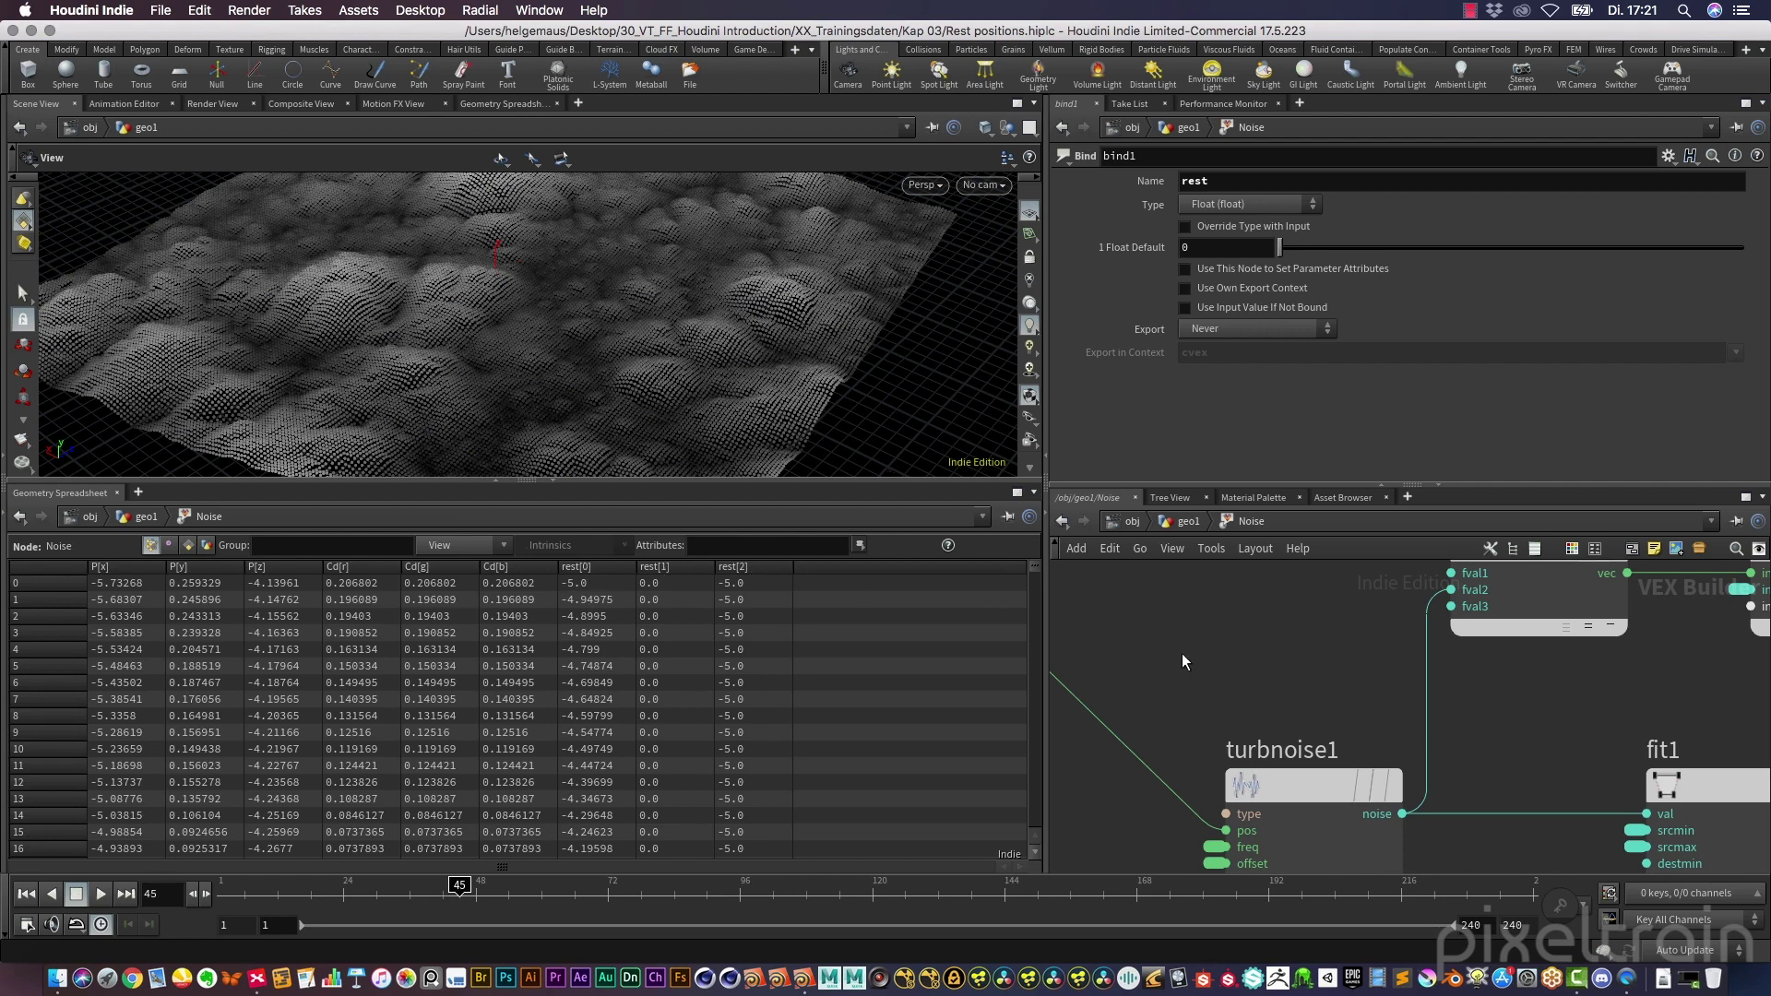
key(ctrl+b)
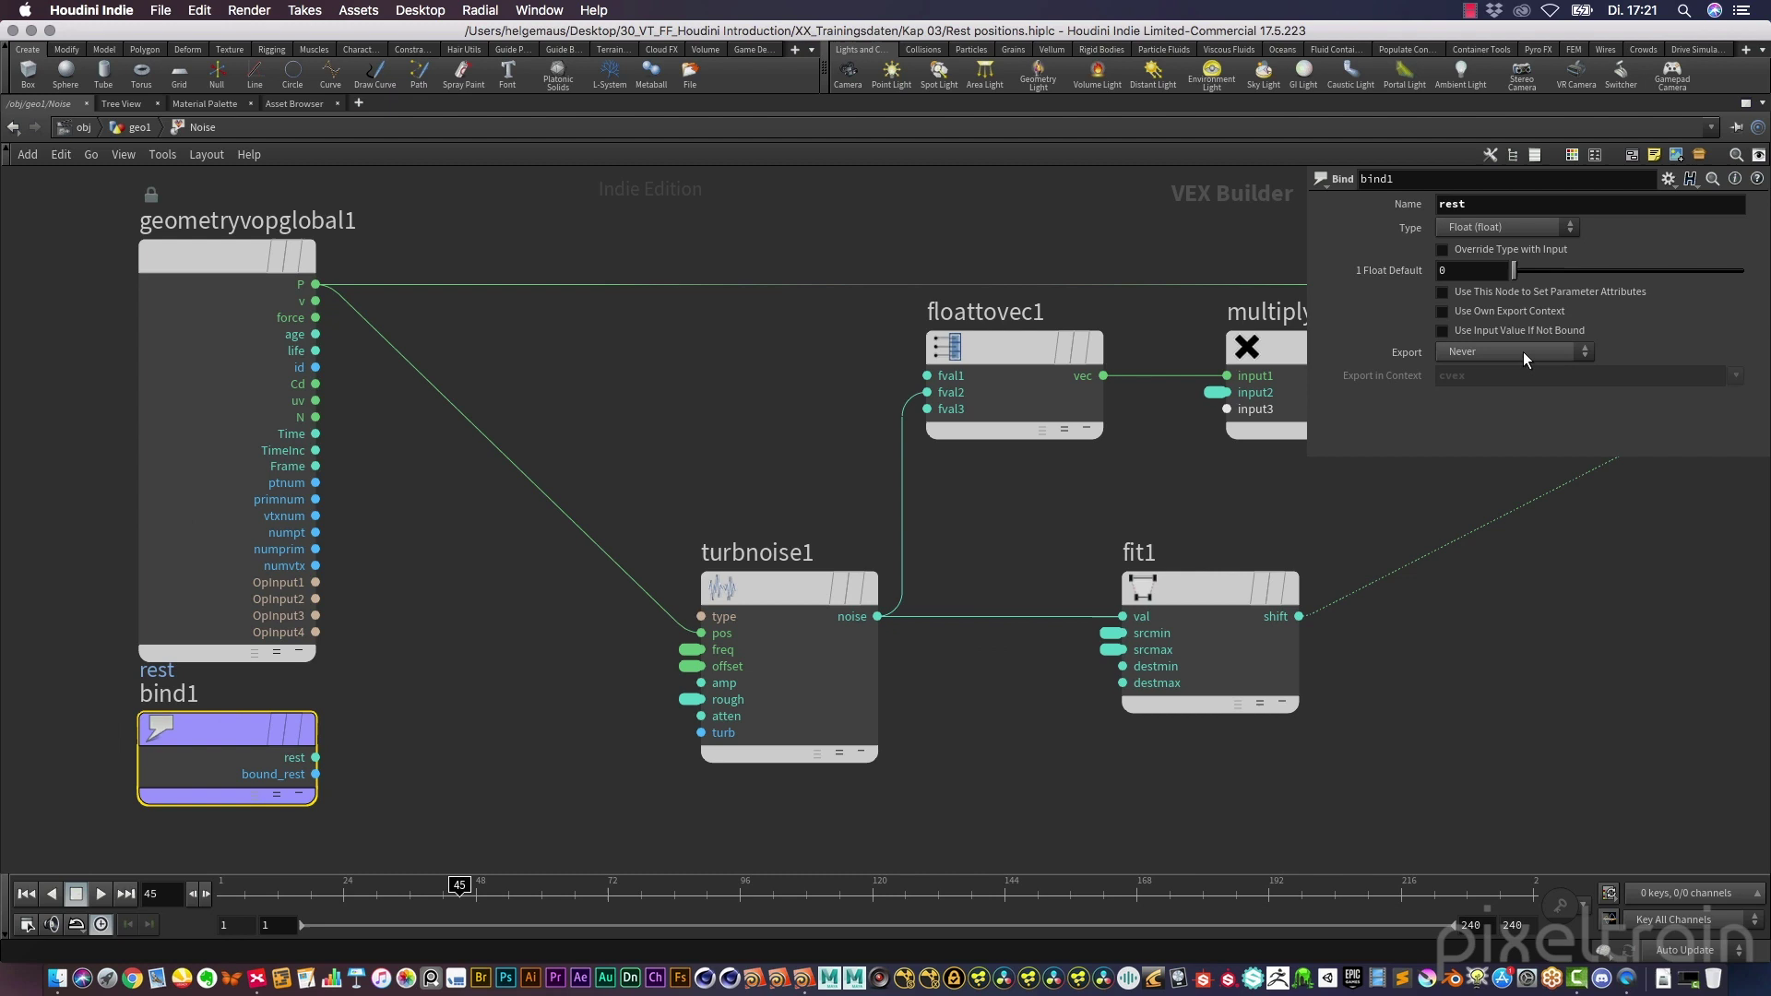
Set bind1's type to 3 Floats (vector) and wire rest into turbnoise1's pos input
click(1544, 227)
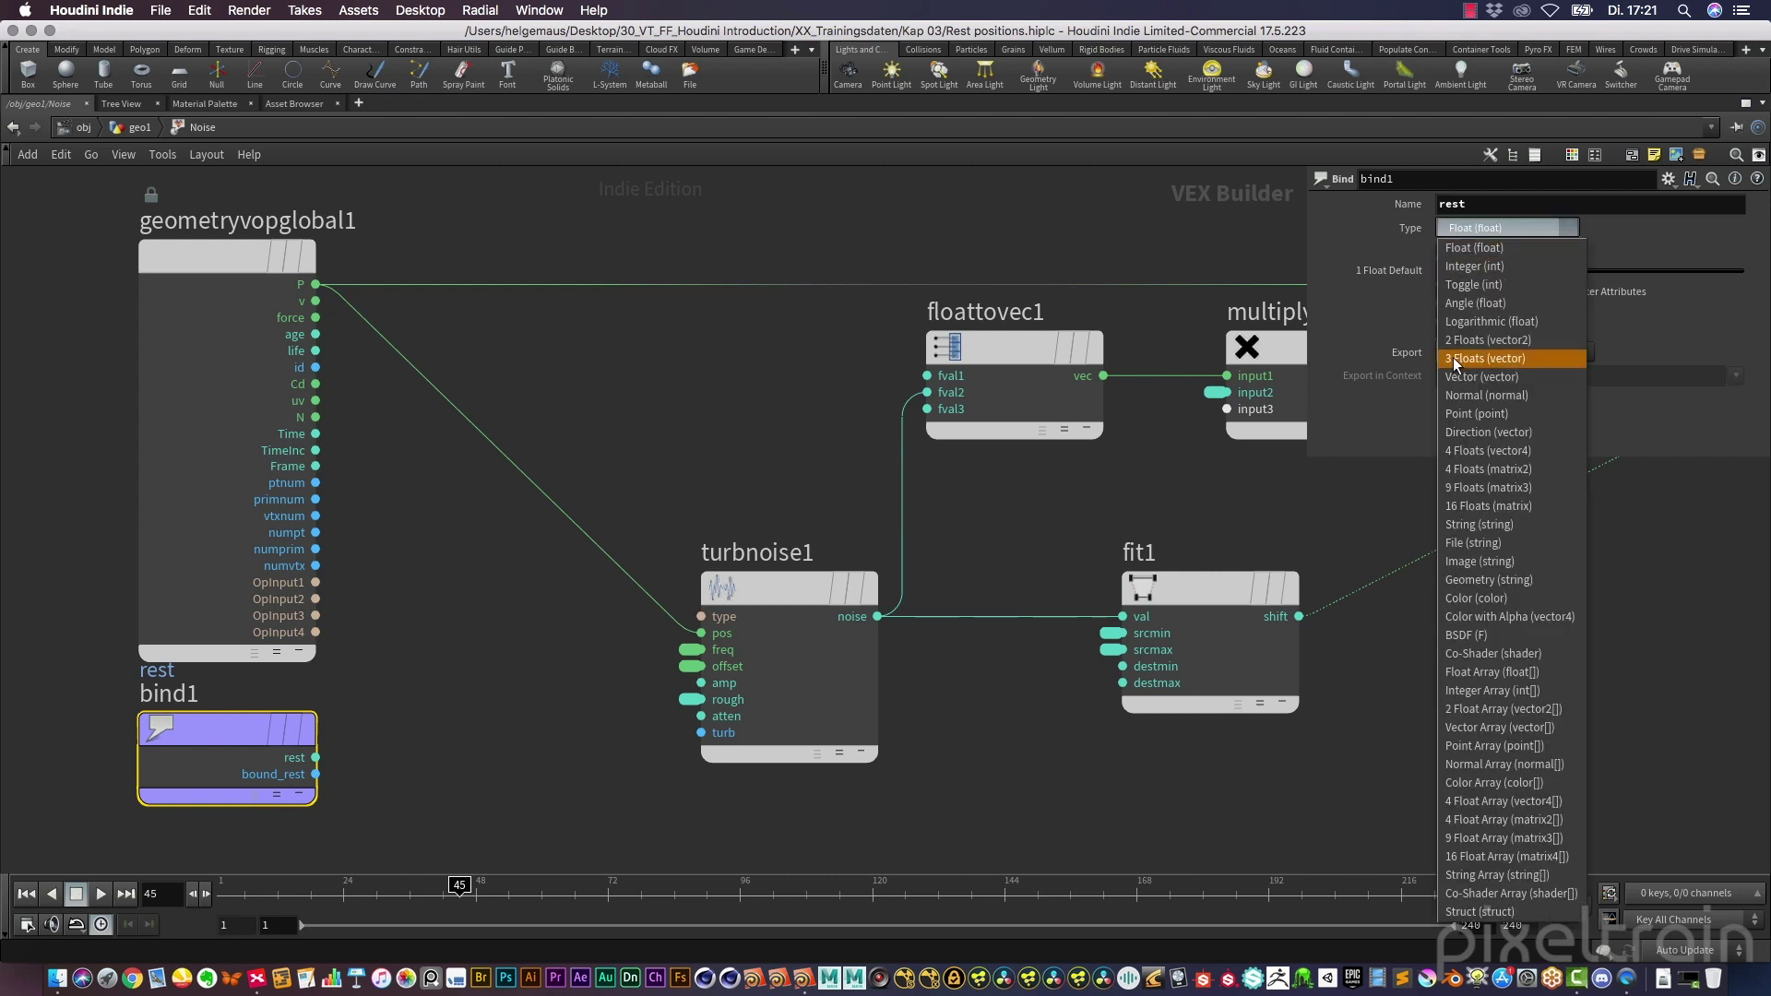
click(1507, 357)
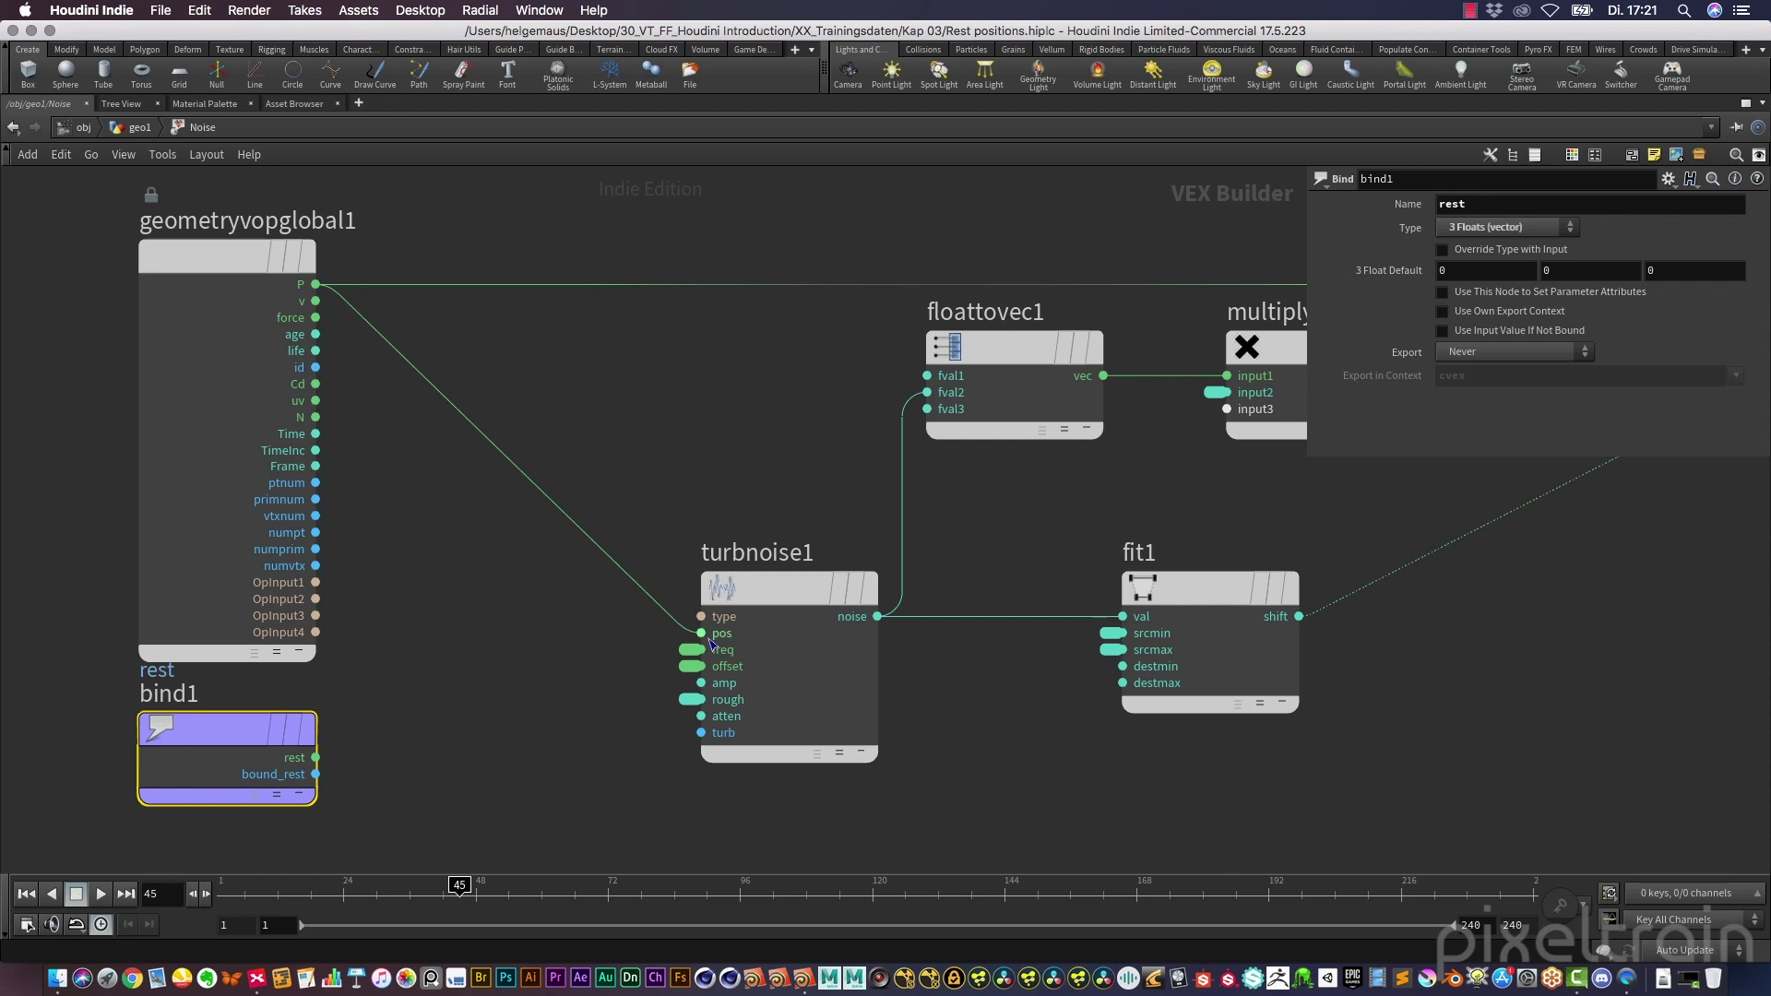
drag(710, 634, 315, 757)
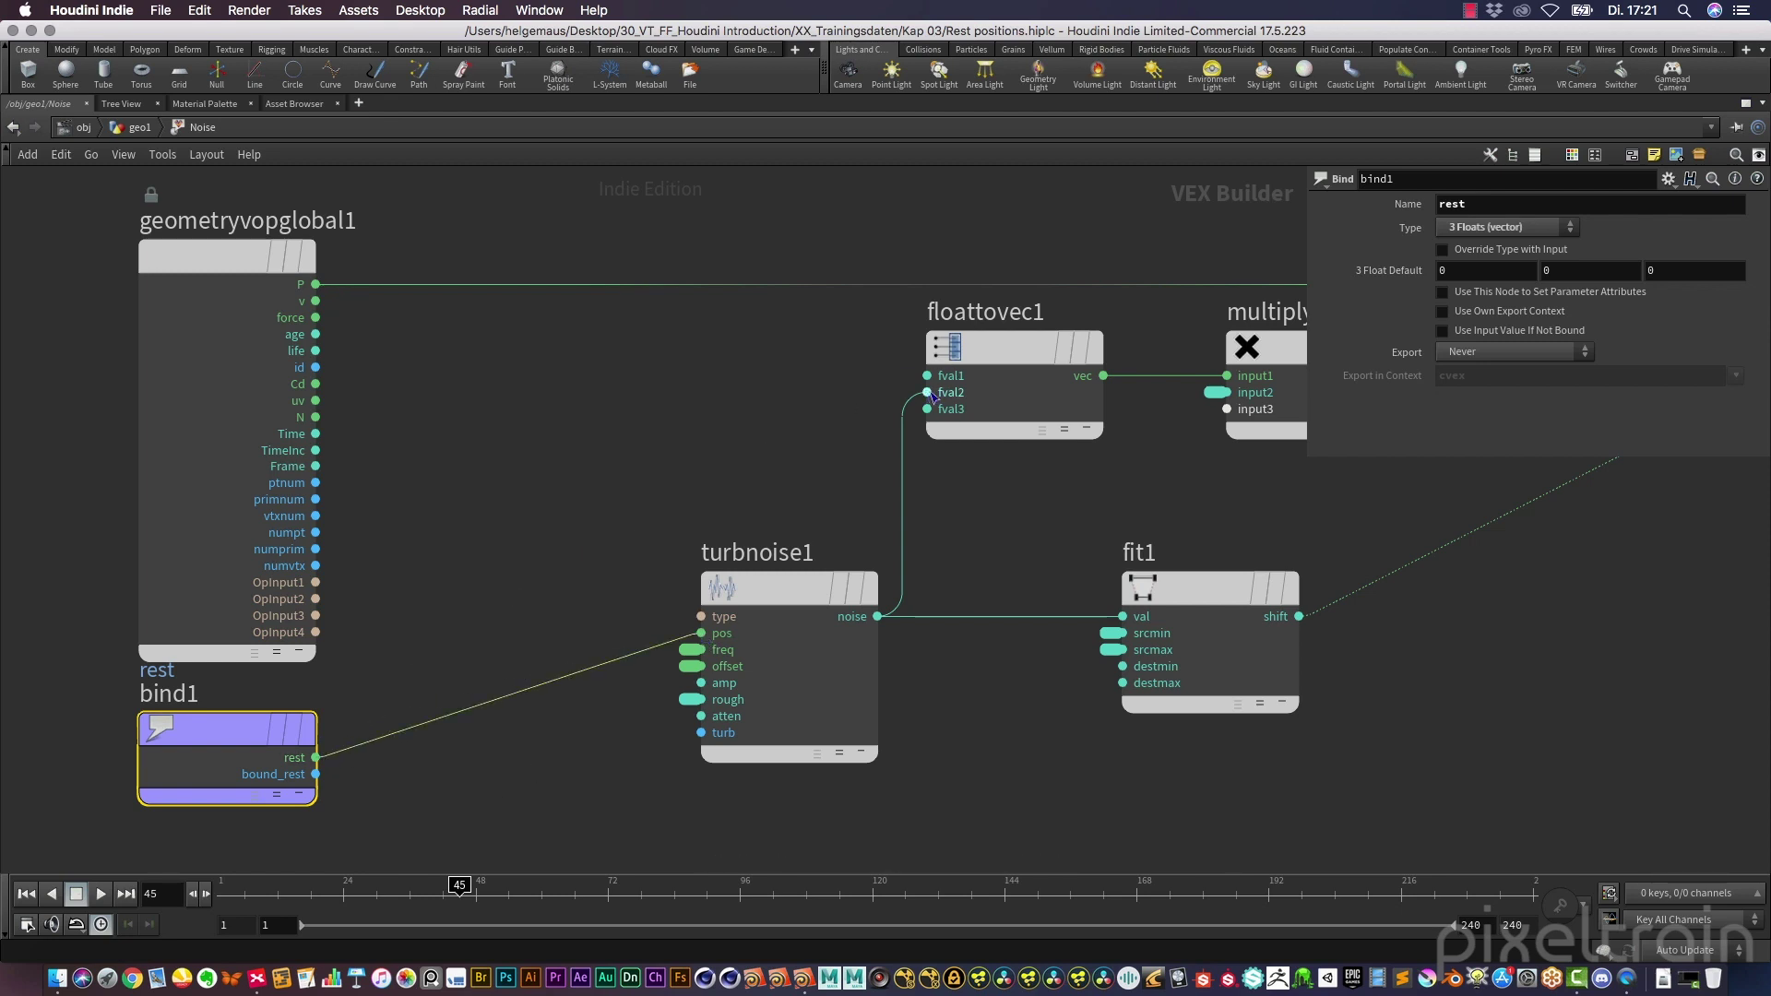
scroll(1076, 482, down, 2)
middle_drag(1115, 506, 889, 467)
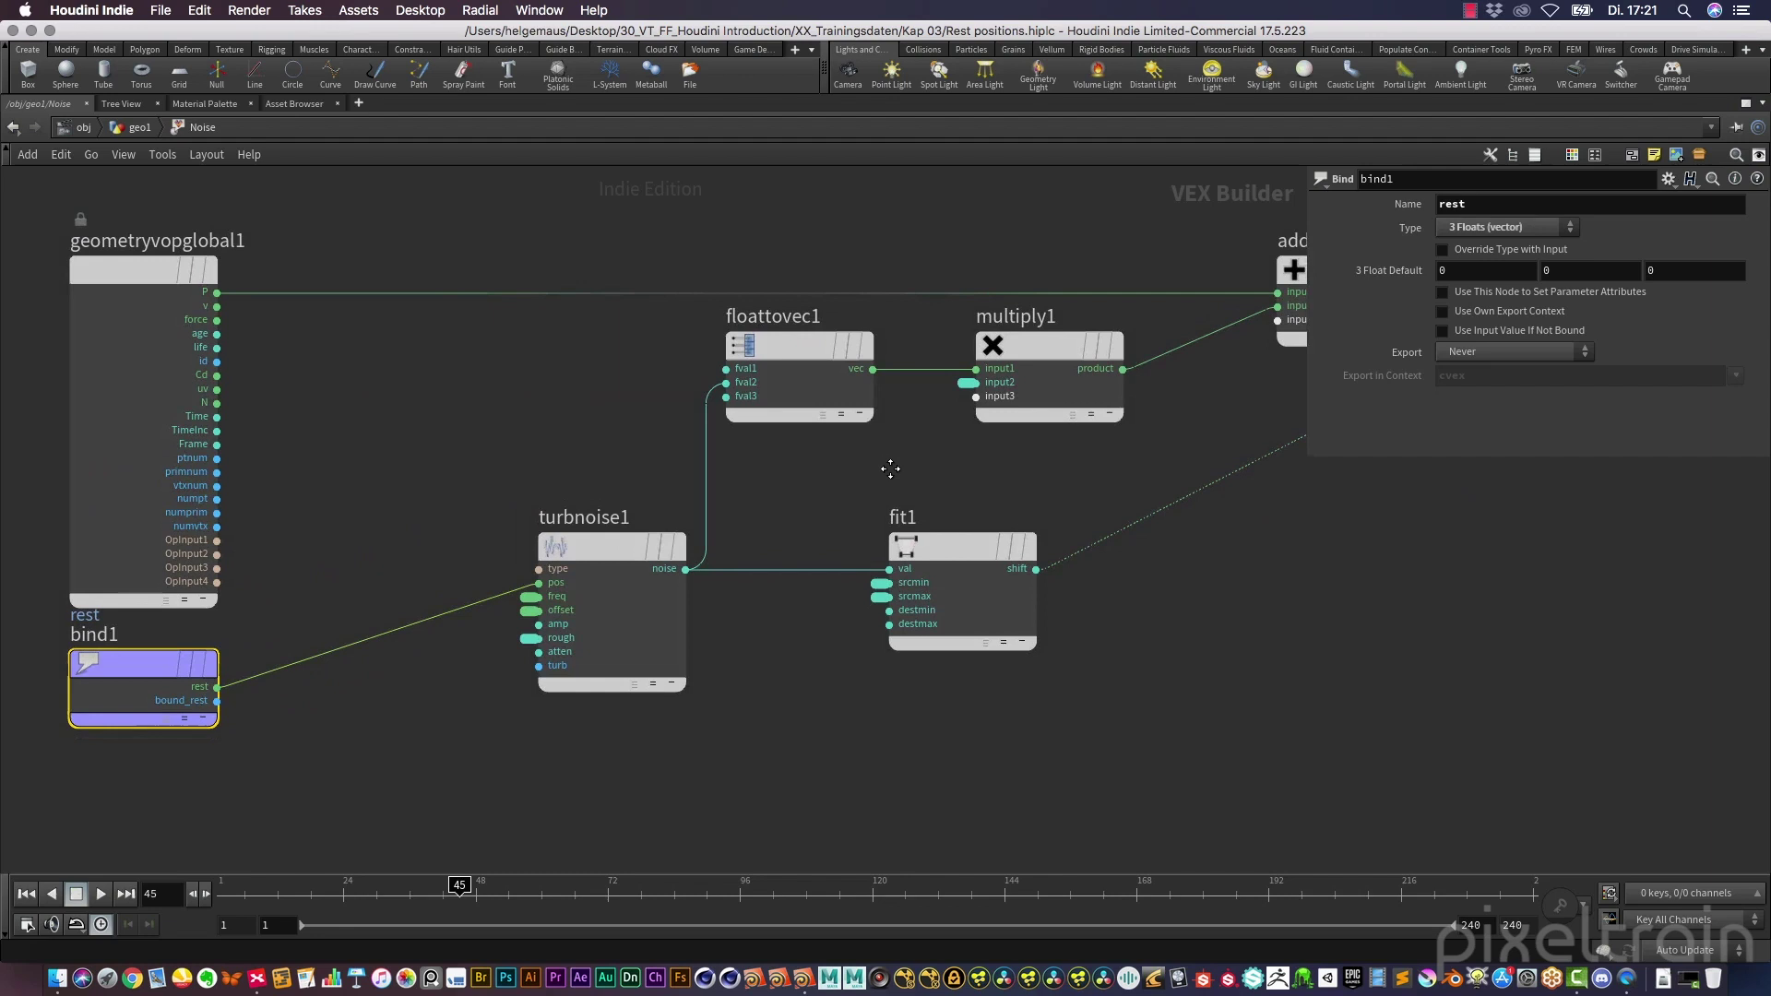
scroll(890, 467, down, 1)
Restore the multi-pane layout and return to the geo1 network
mouse_move(653, 524)
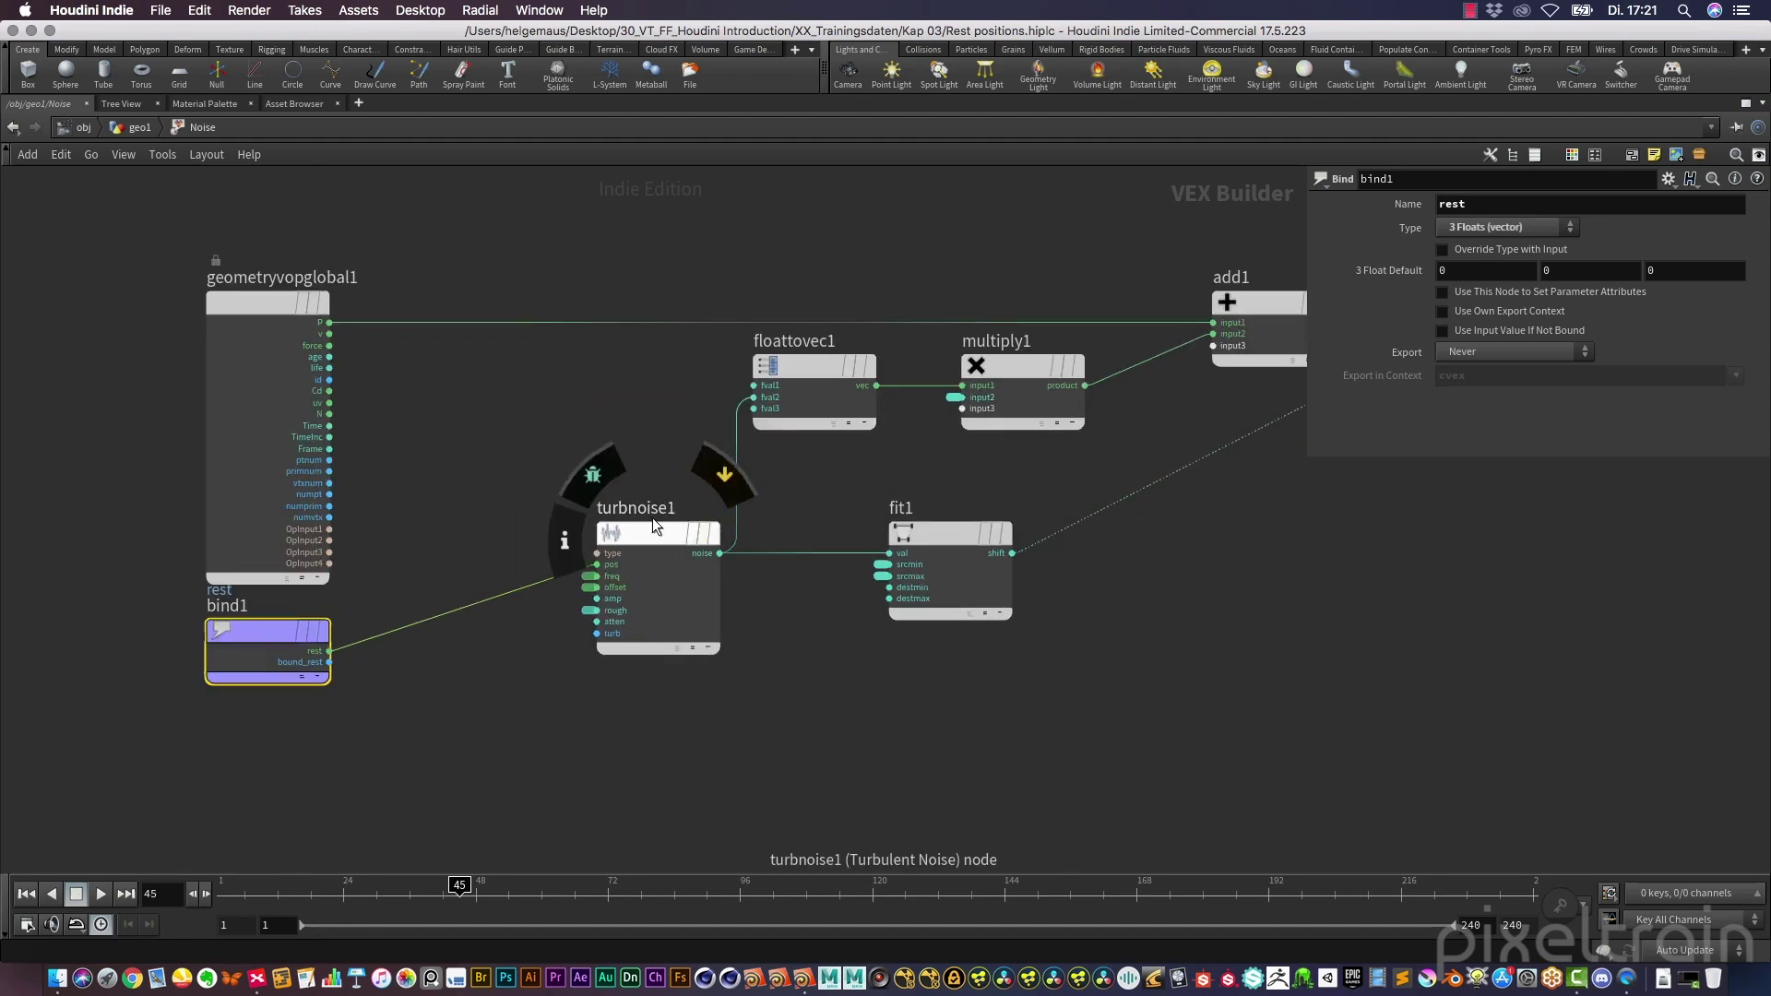
key(ctrl+b)
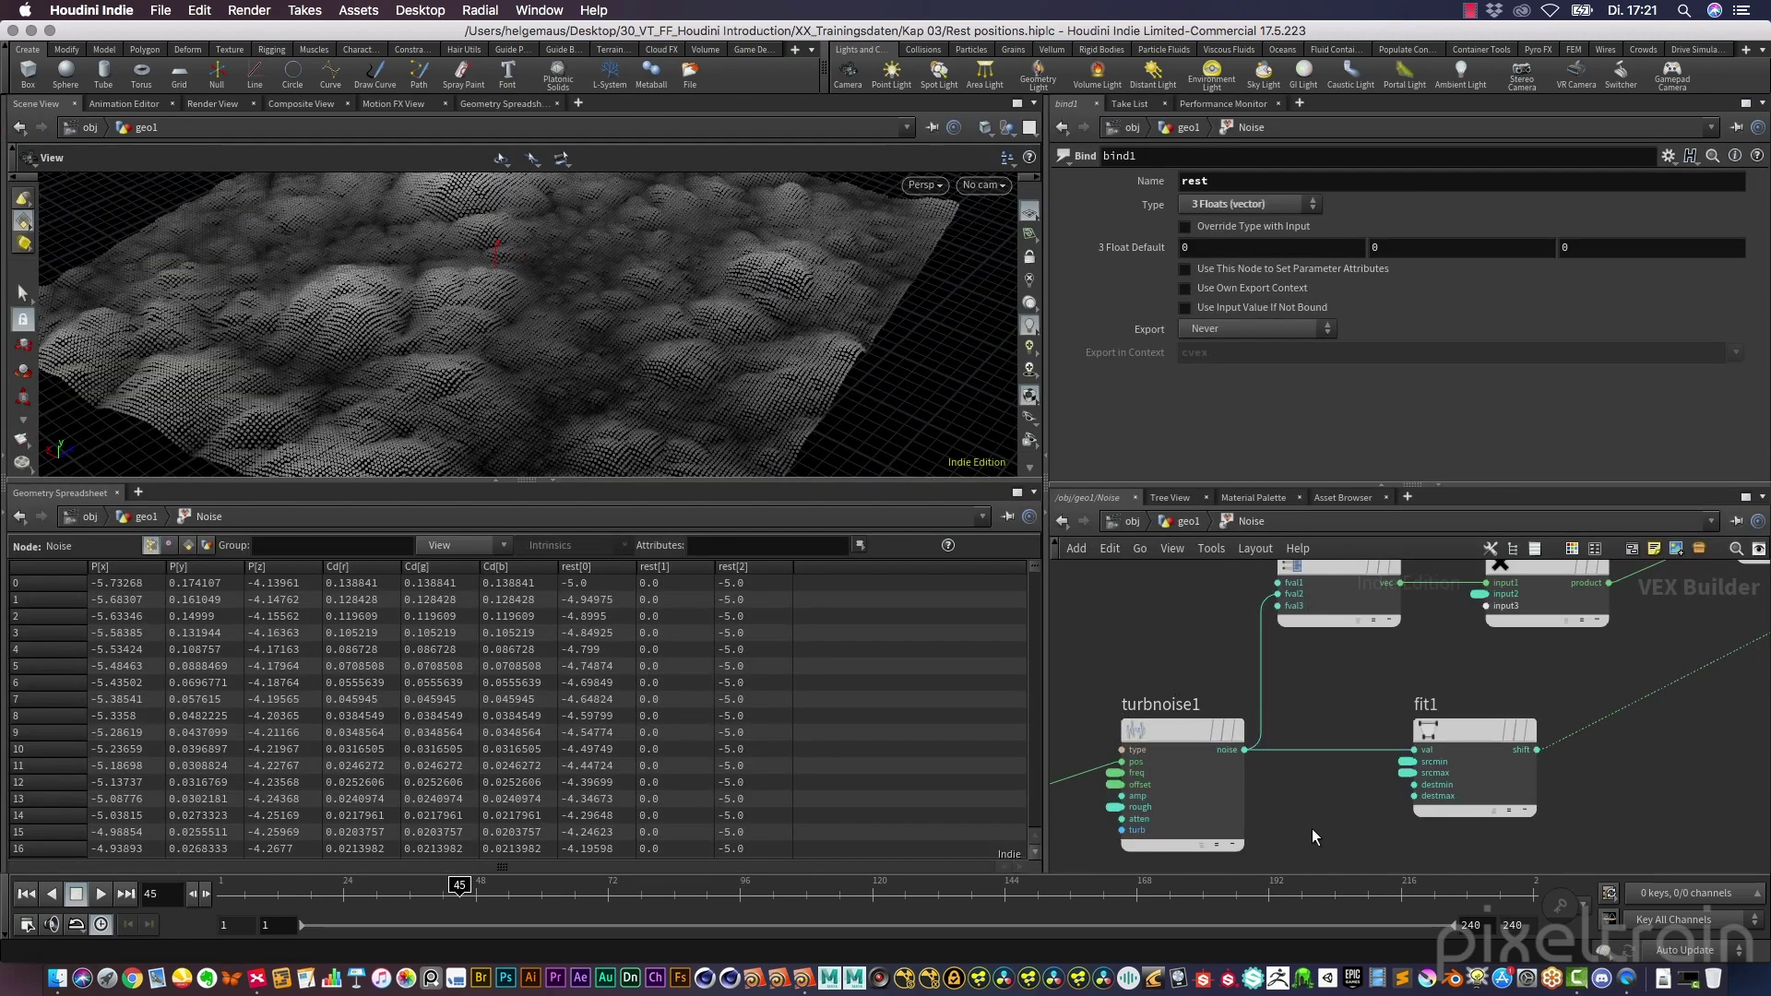
click(1188, 521)
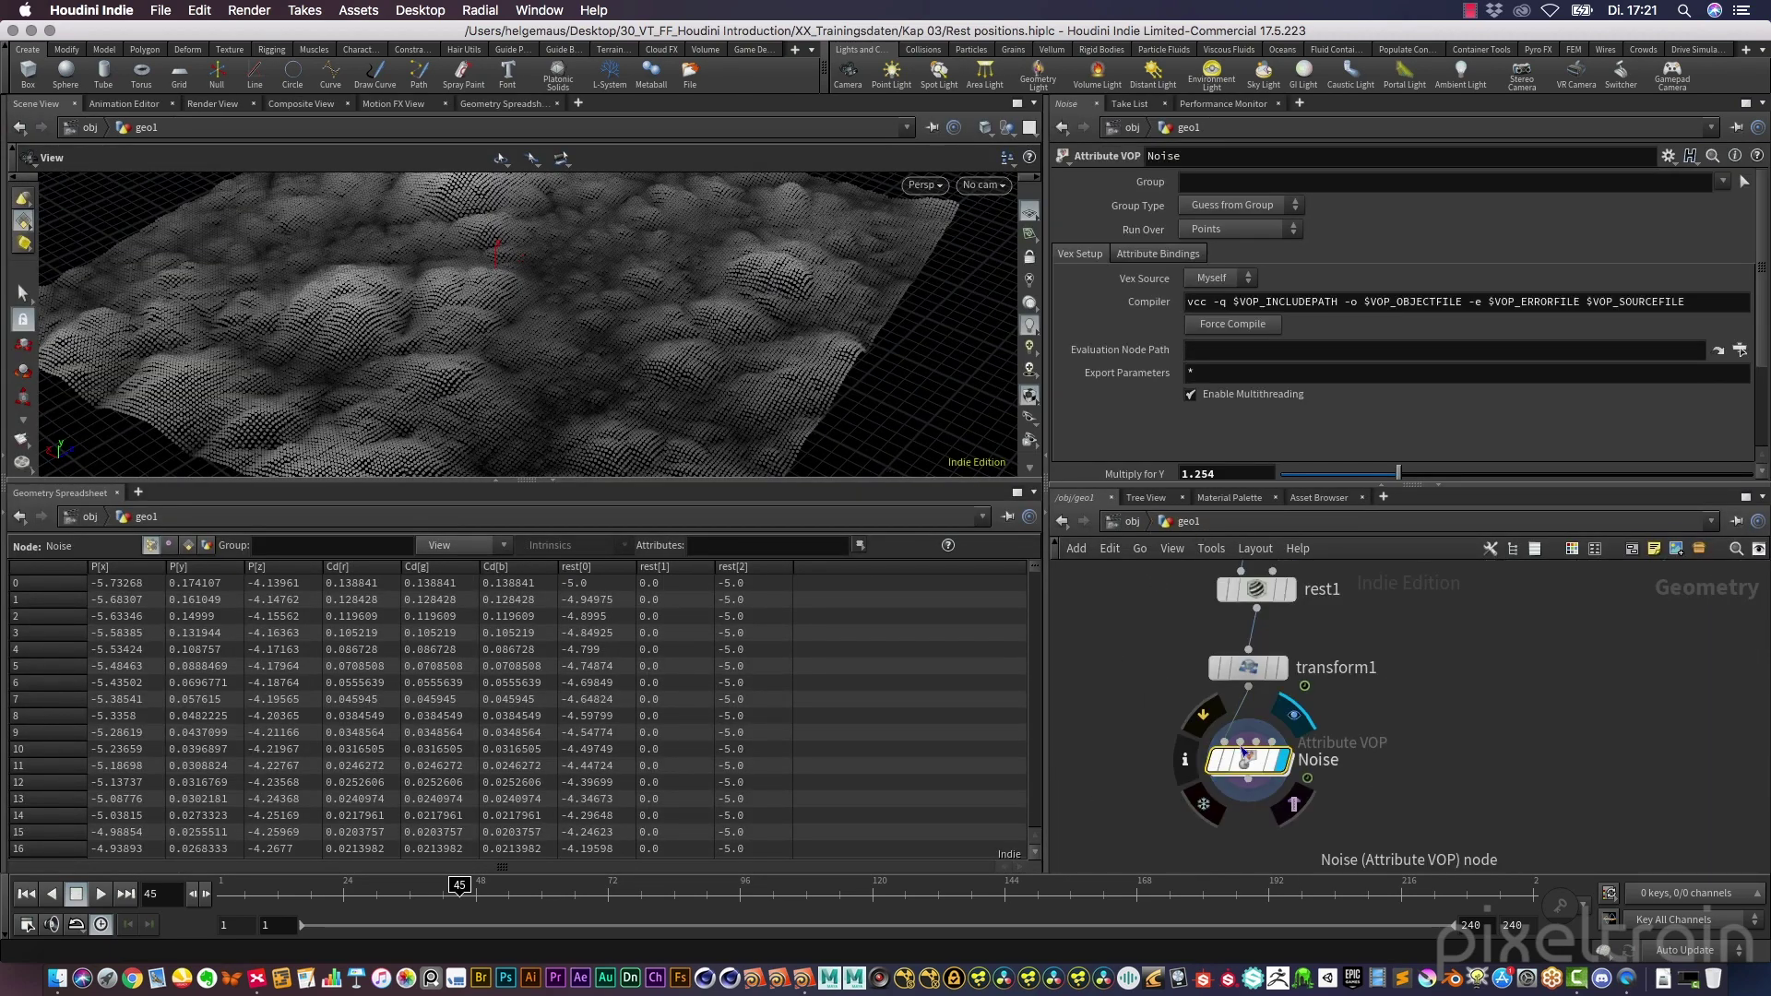
Play the animation from the first frame in an enlarged viewport and stop at frame 180
click(26, 893)
click(101, 894)
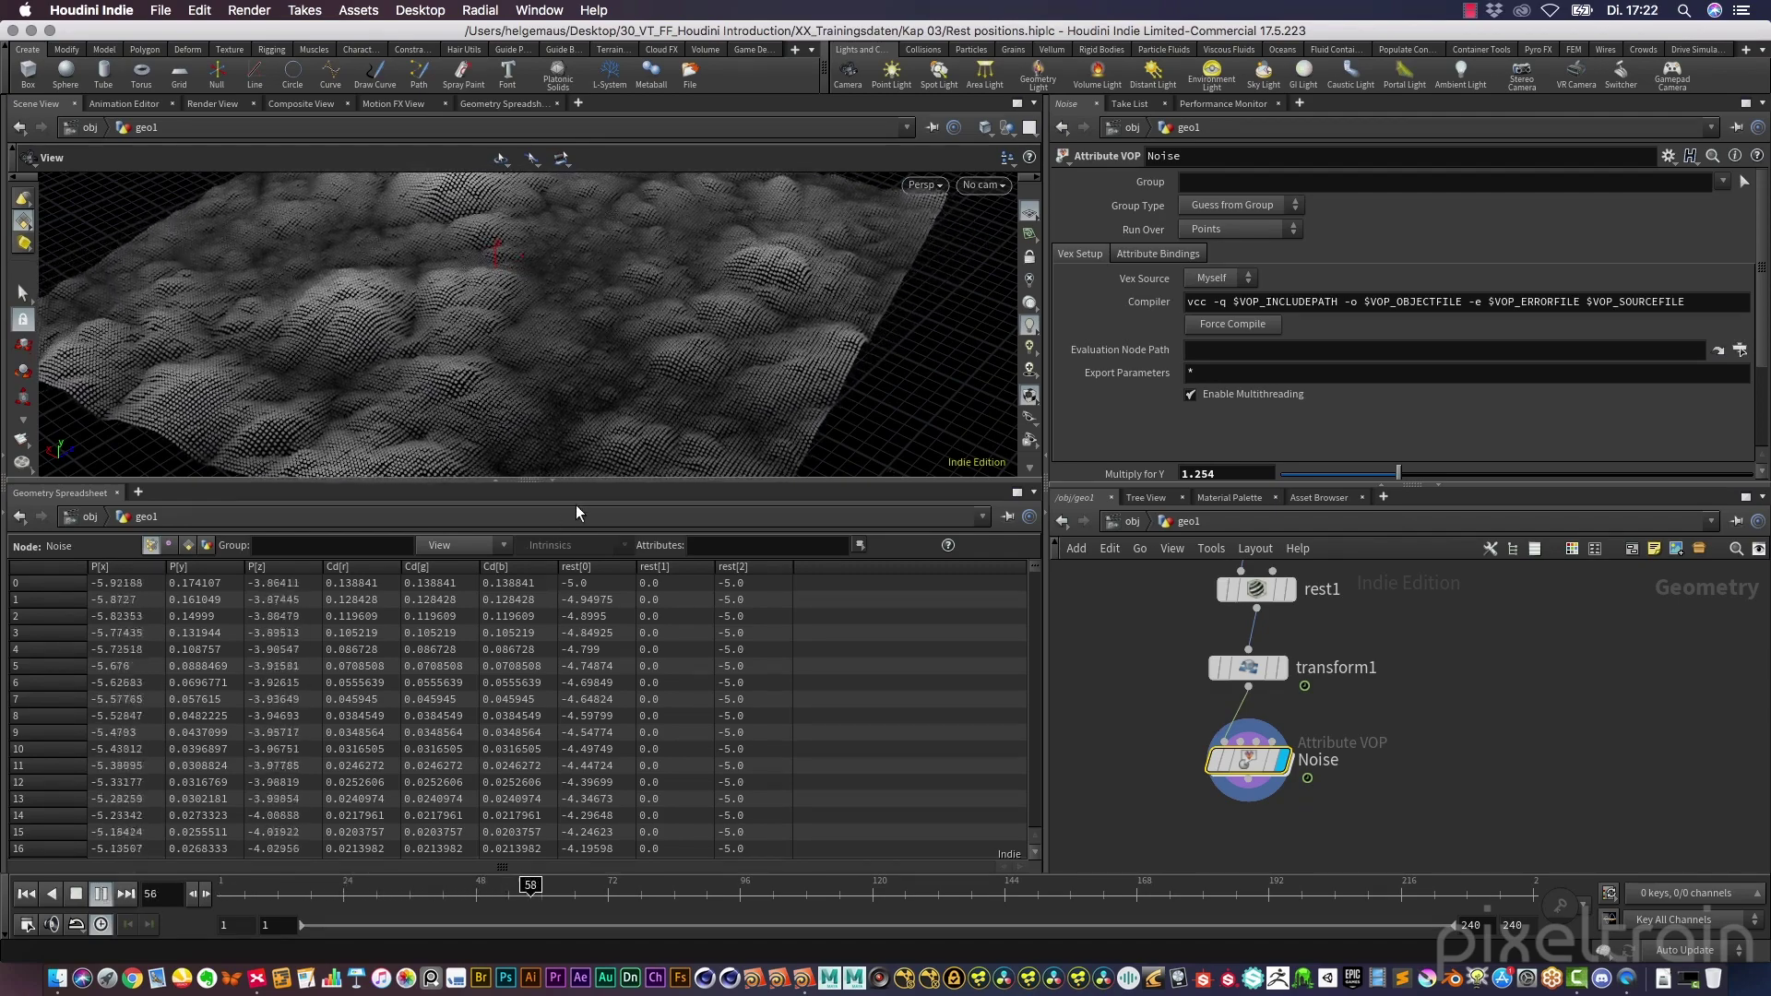
drag(612, 481, 611, 661)
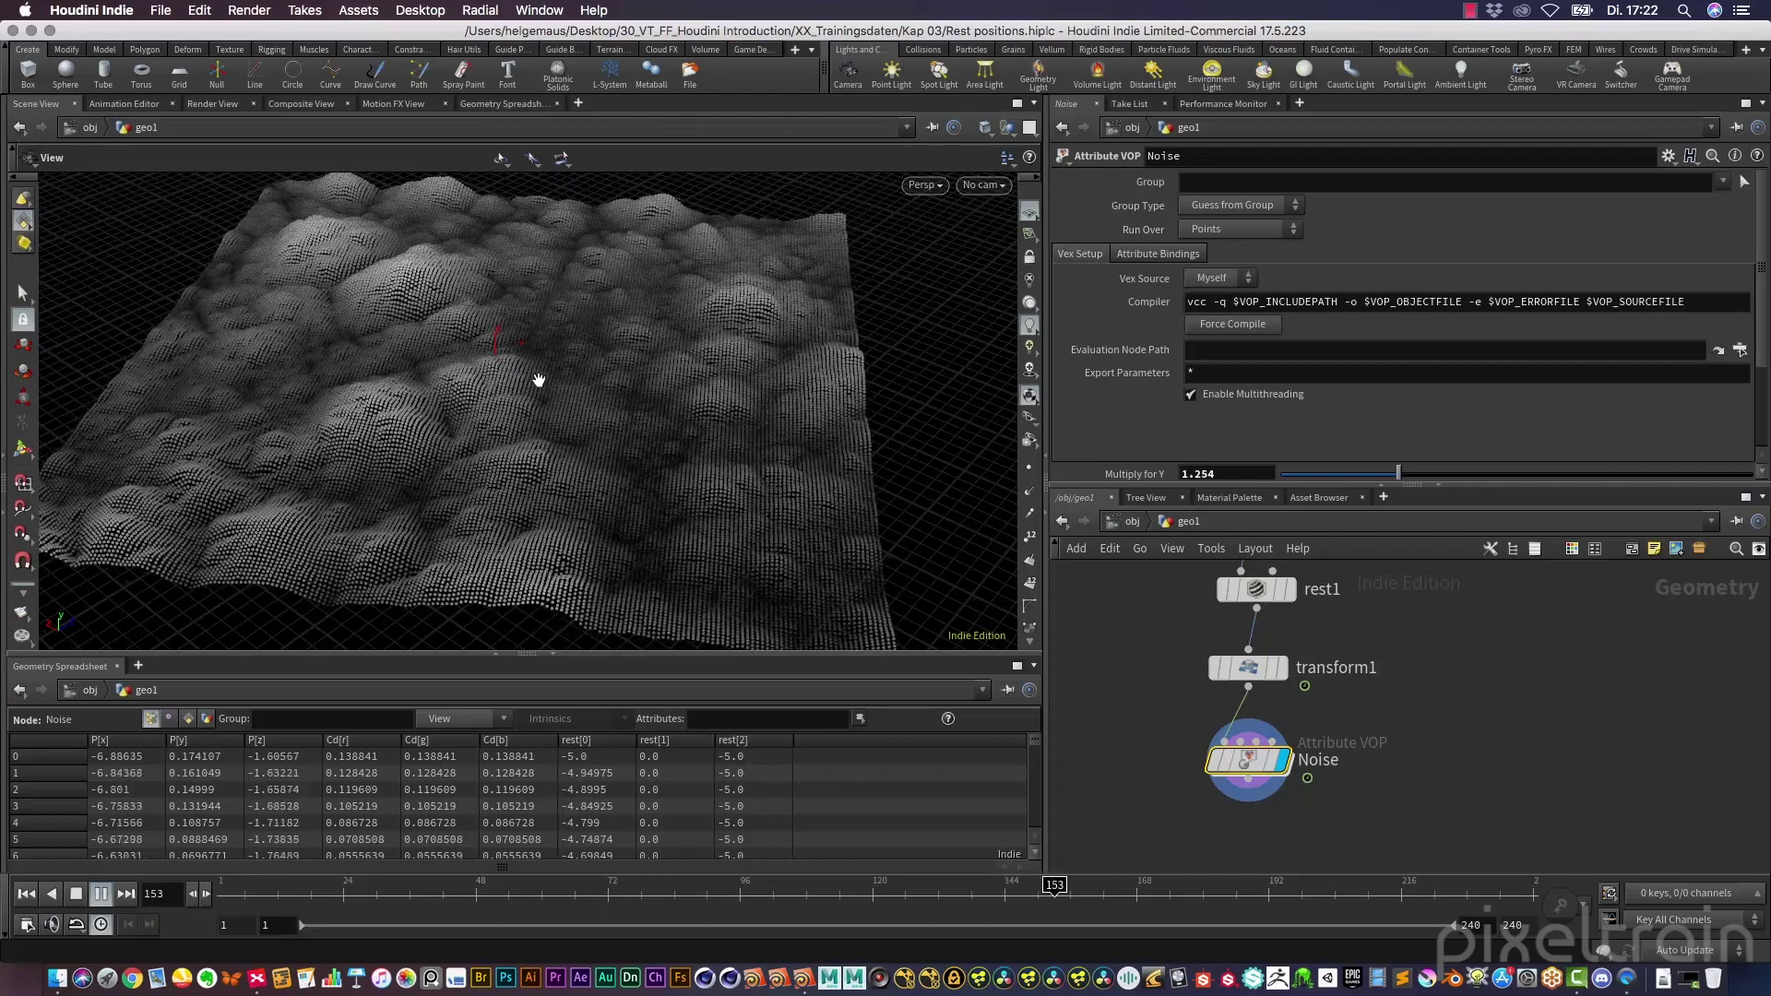
click(76, 893)
scroll(1346, 818, up, 3)
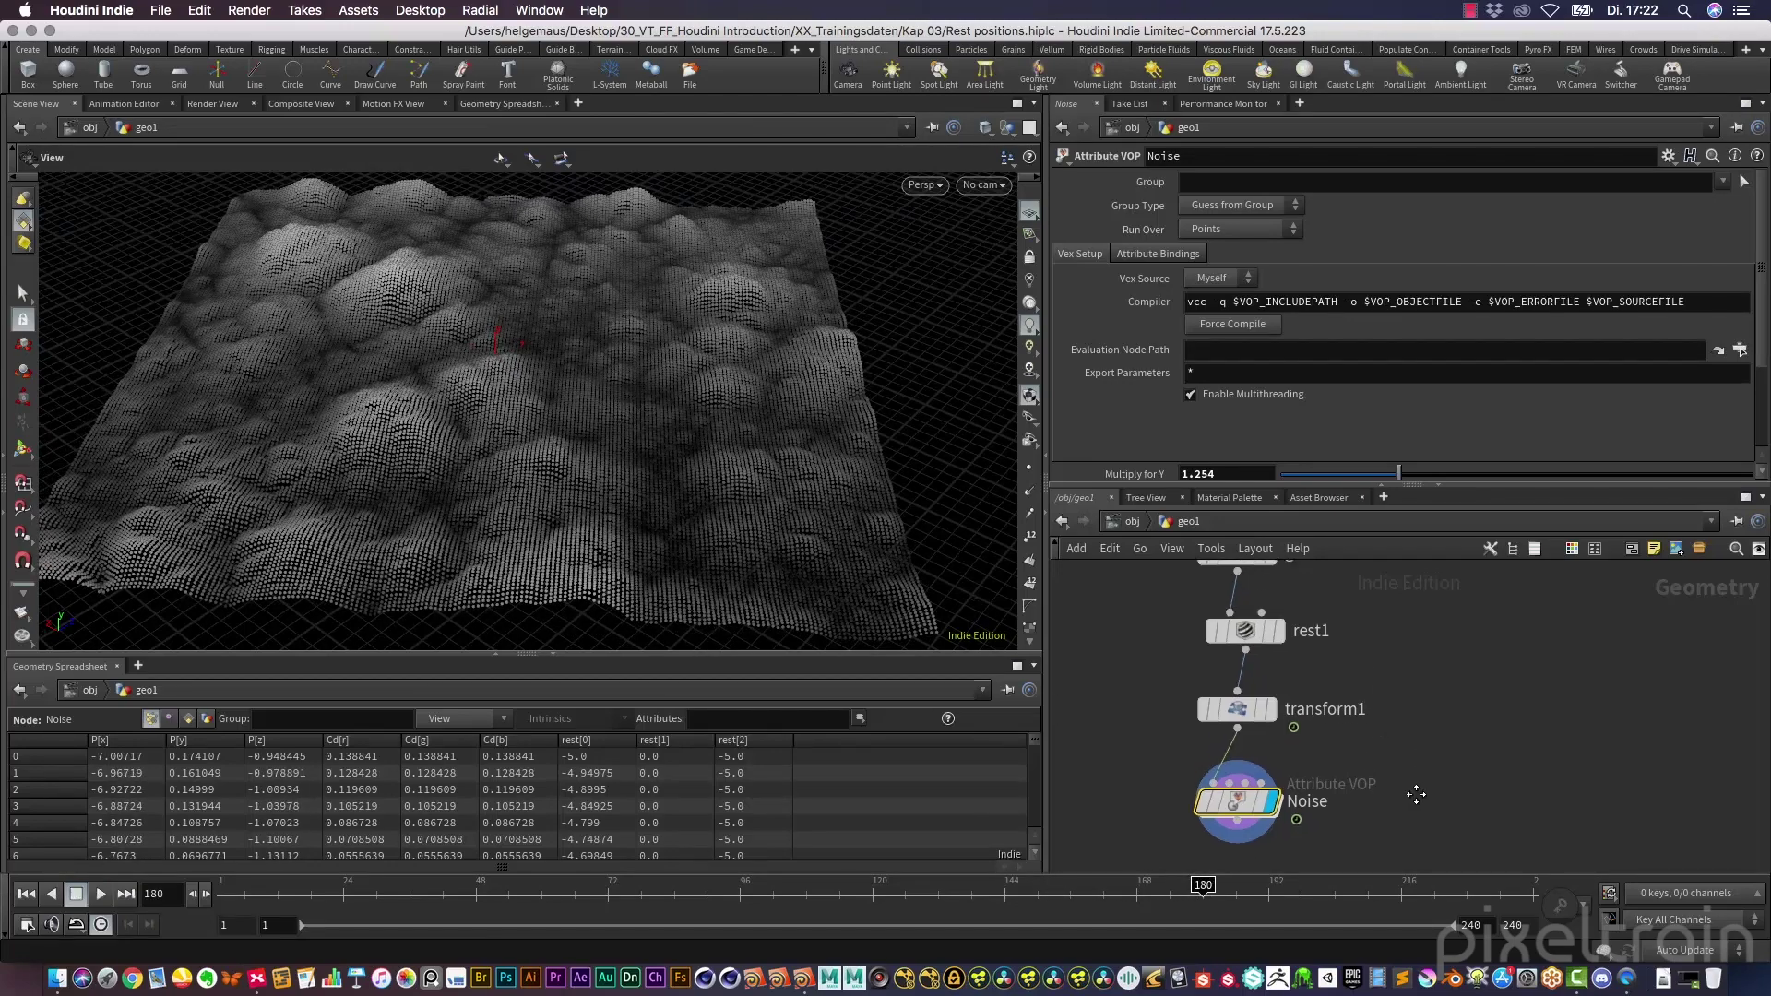
click(1426, 793)
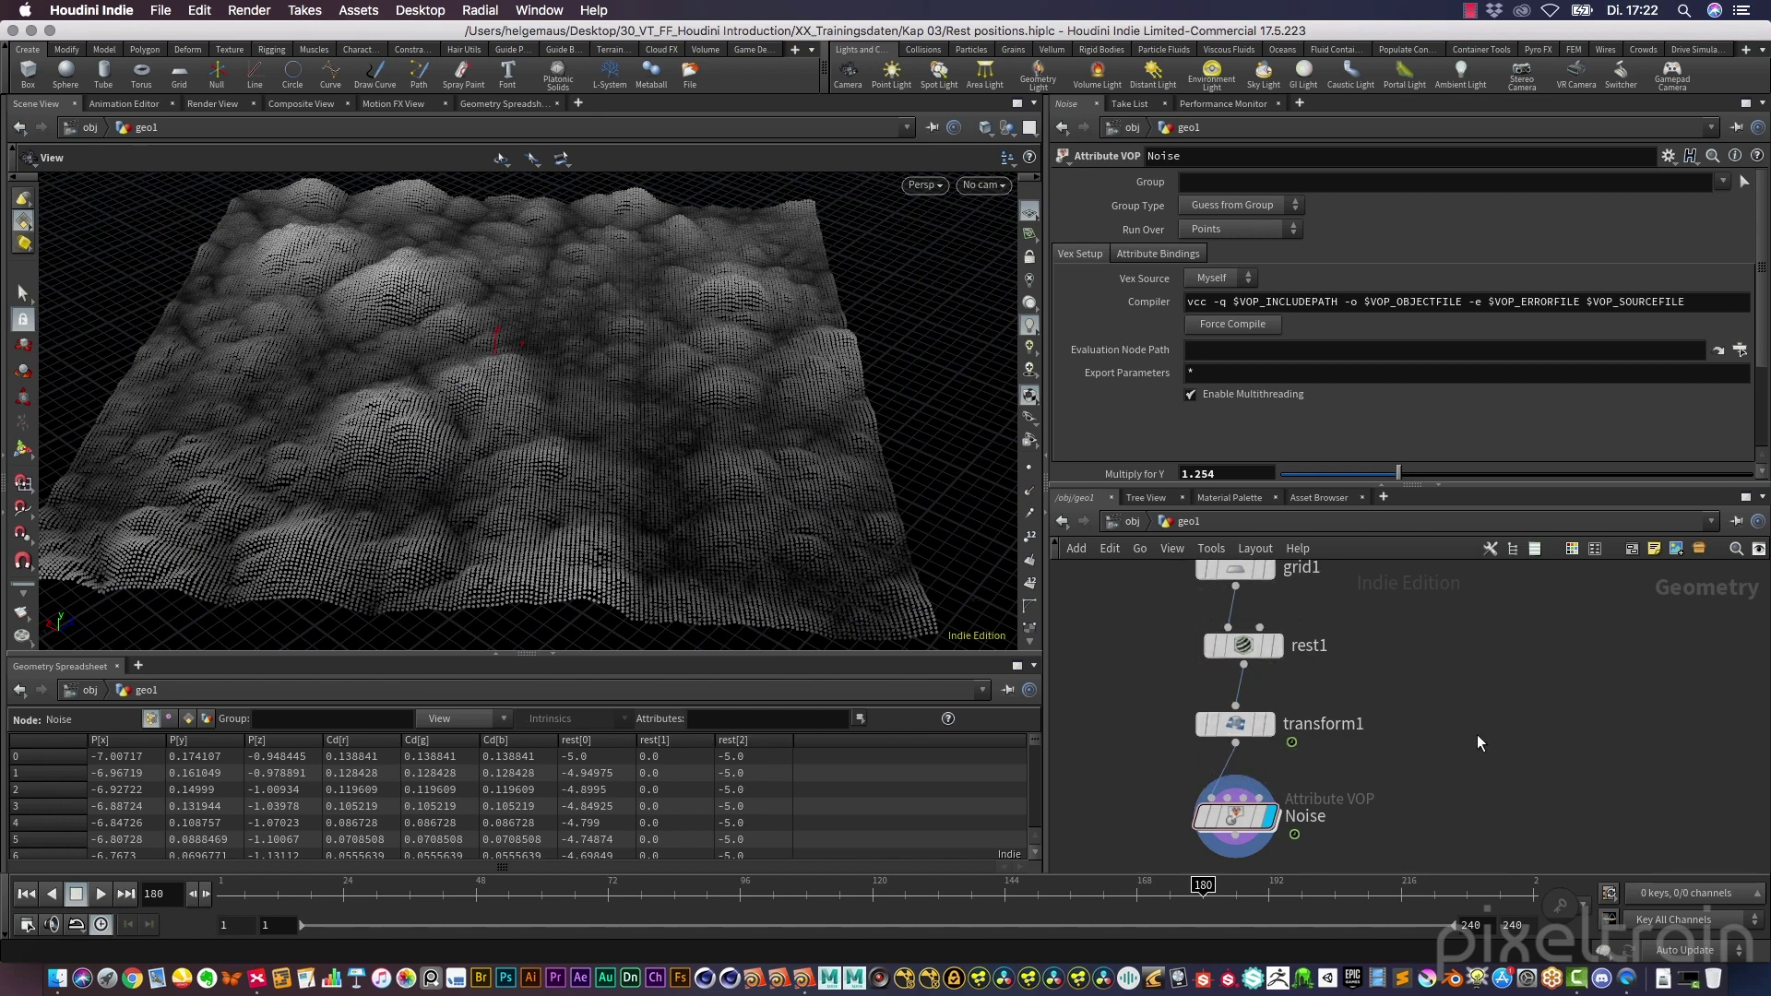
Add a new Rest Position node, rest2, to the geo1 network
key(Tab)
text(rest)
key(Return)
click(1476, 734)
Bypass rest1 and insert rest2 on the wire between transform1 and Noise
click(1209, 648)
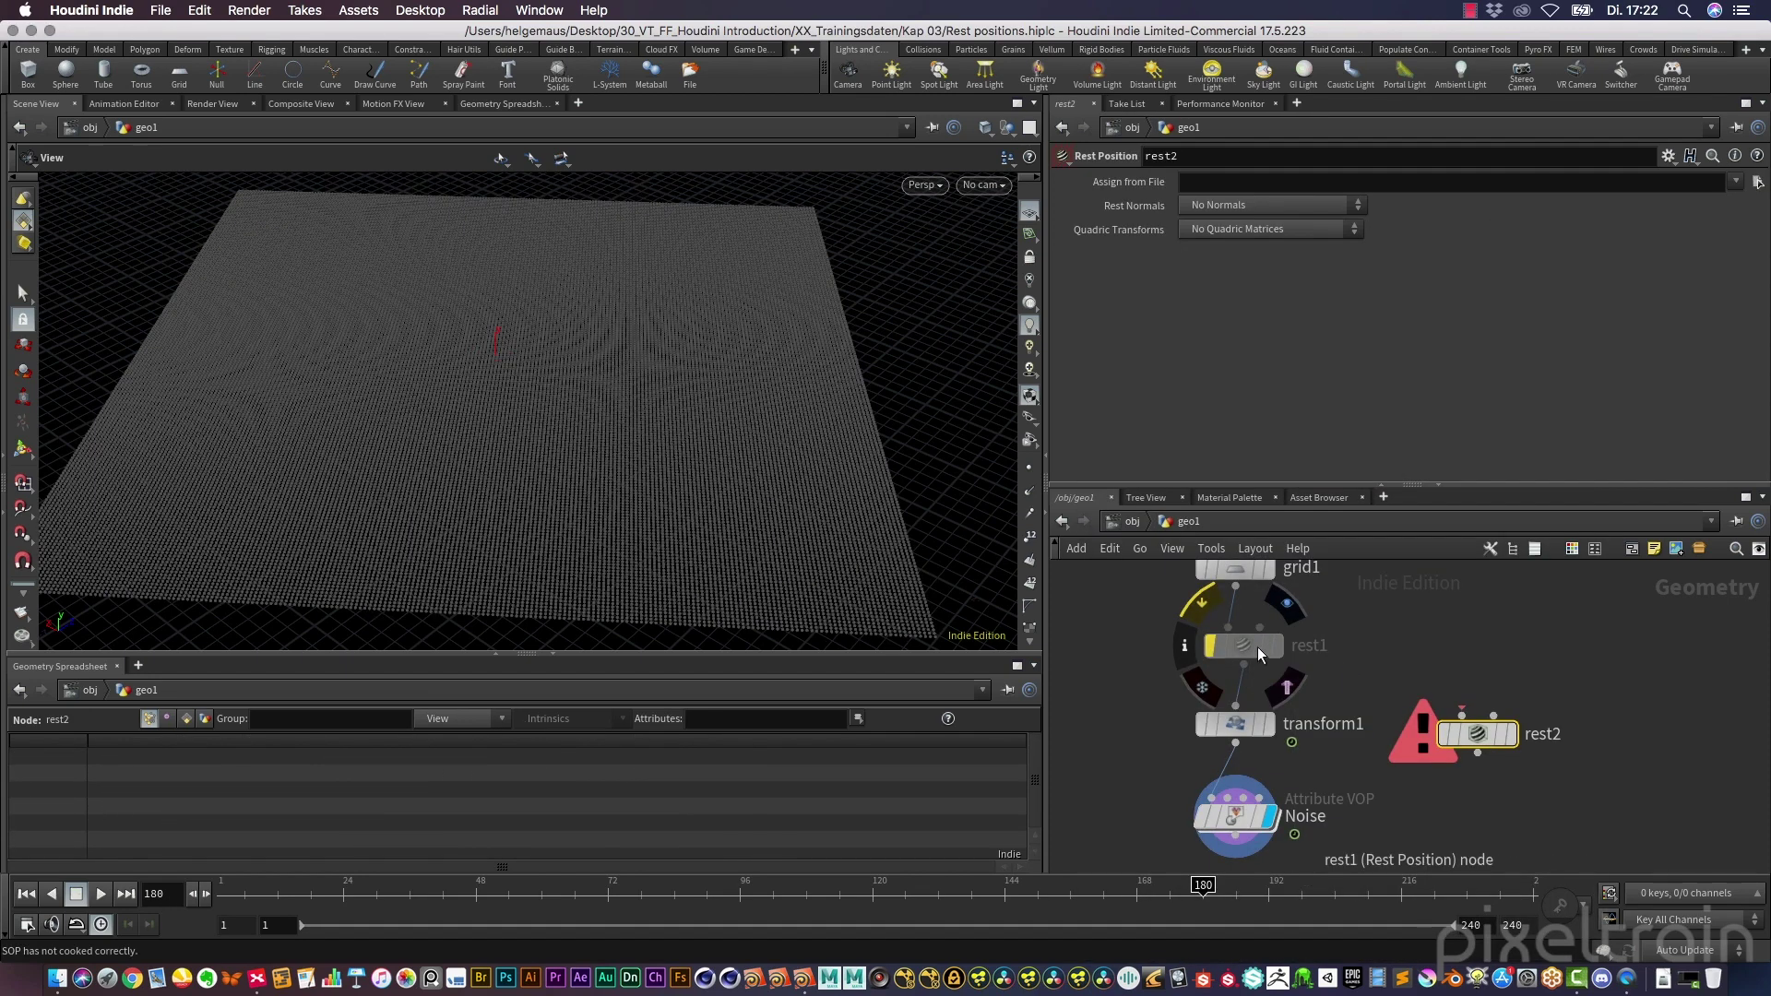
drag(1238, 731, 1227, 694)
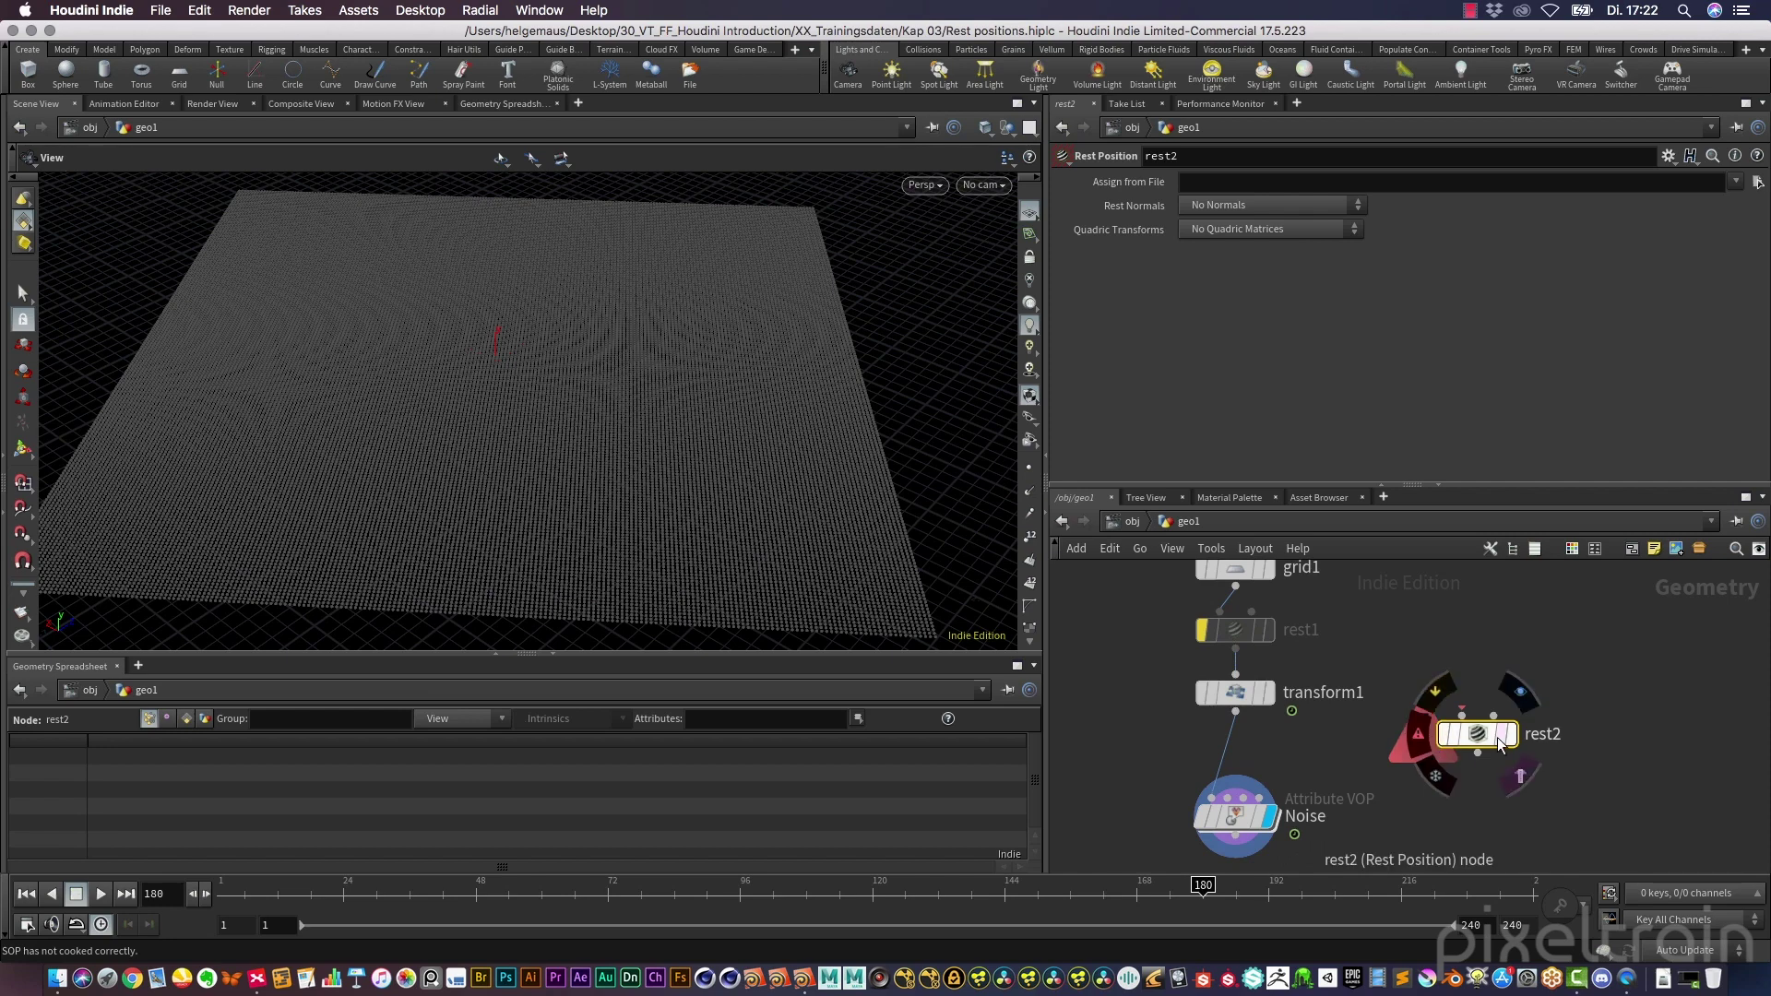
drag(1477, 734, 1246, 770)
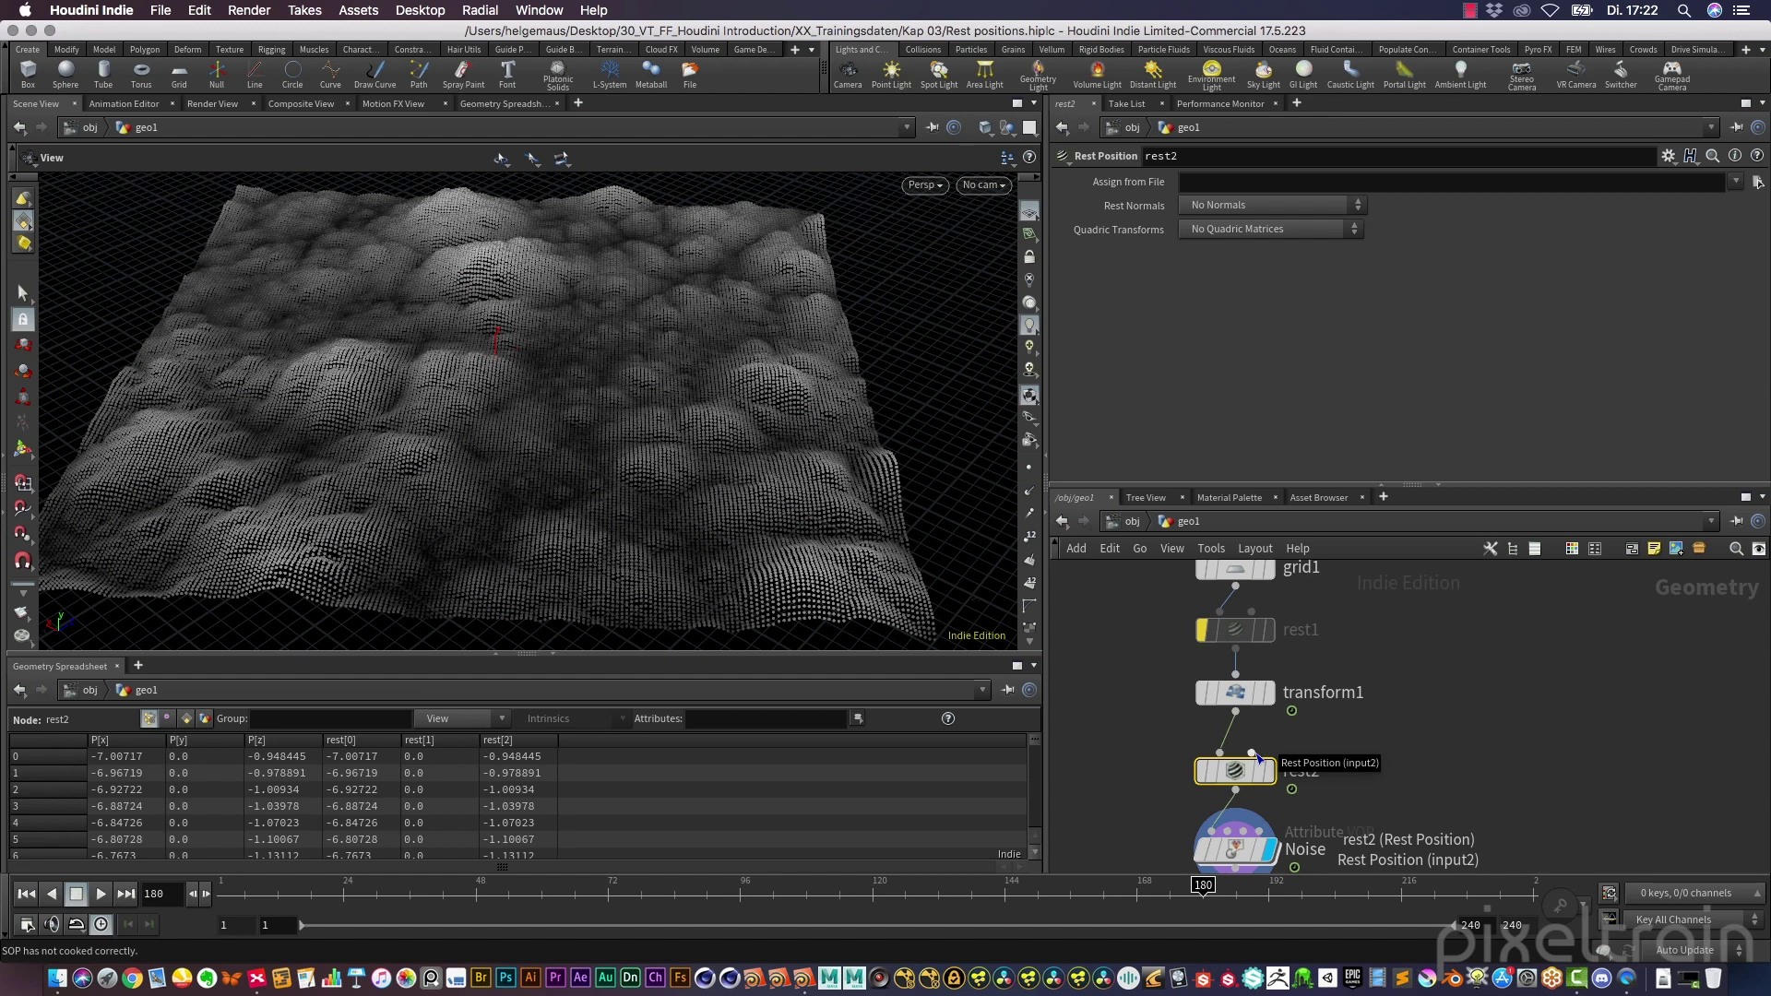
Wire grid1 into rest2's second input, then replay the animation from the start frame
drag(1235, 568, 1393, 633)
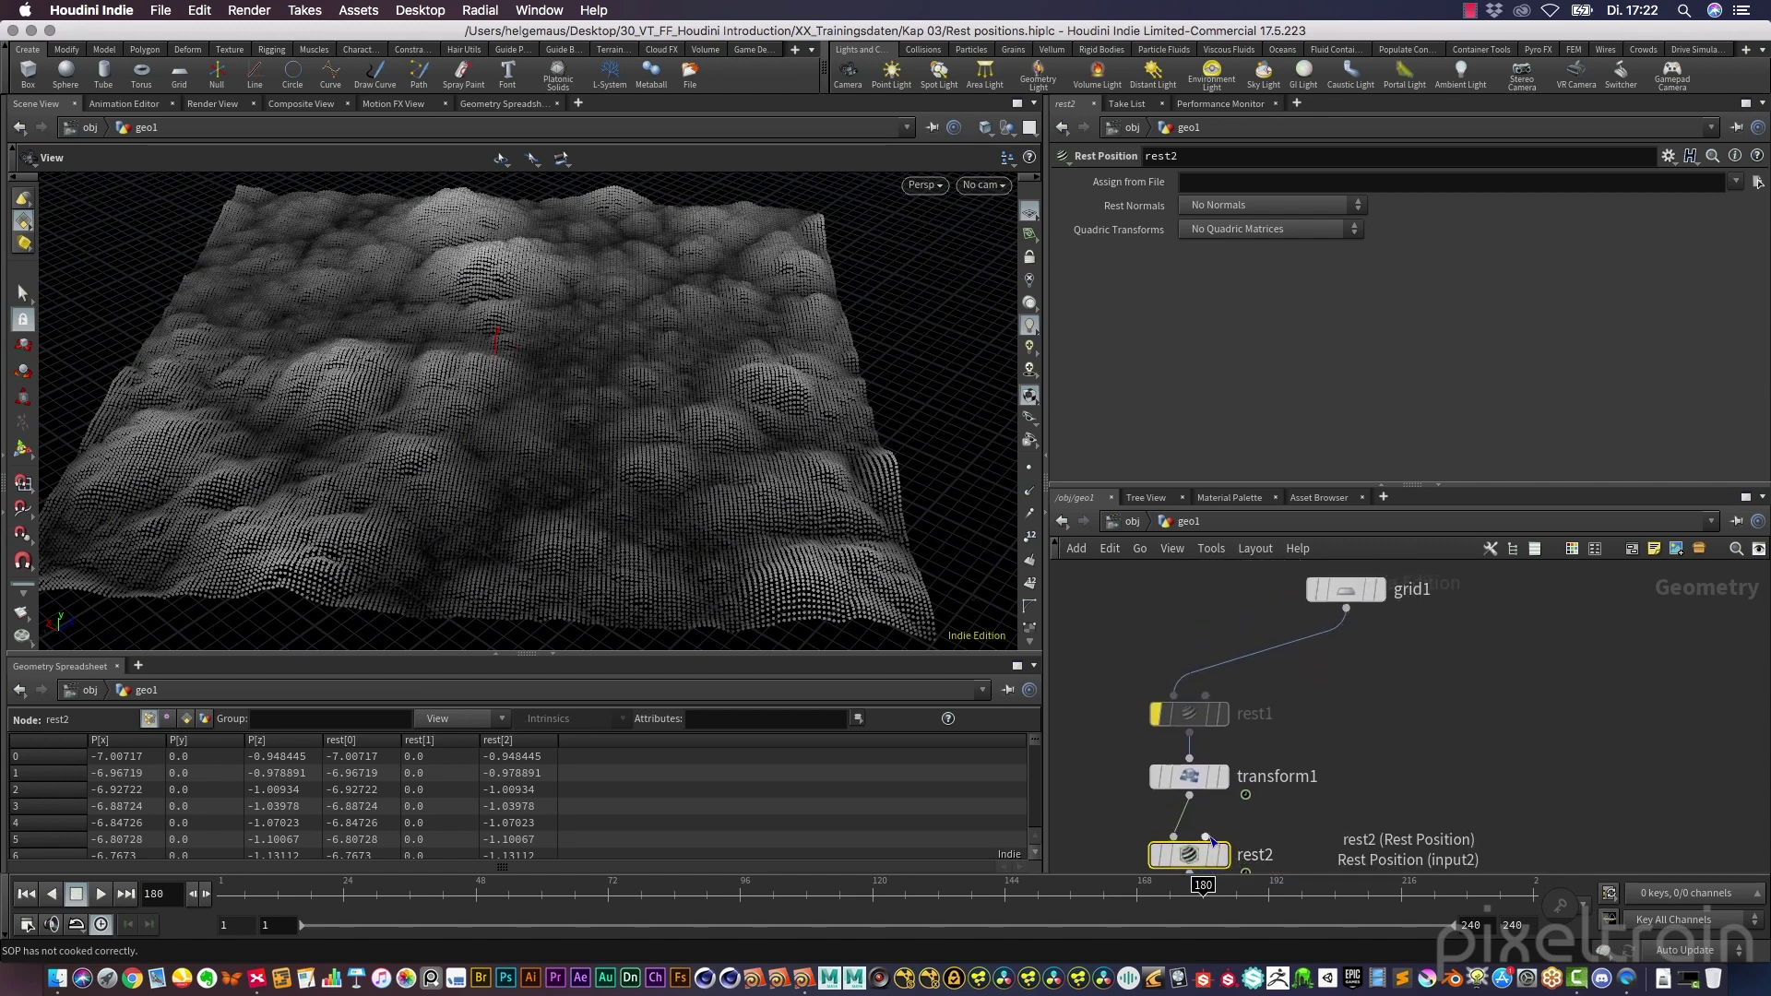
drag(1212, 841, 1346, 610)
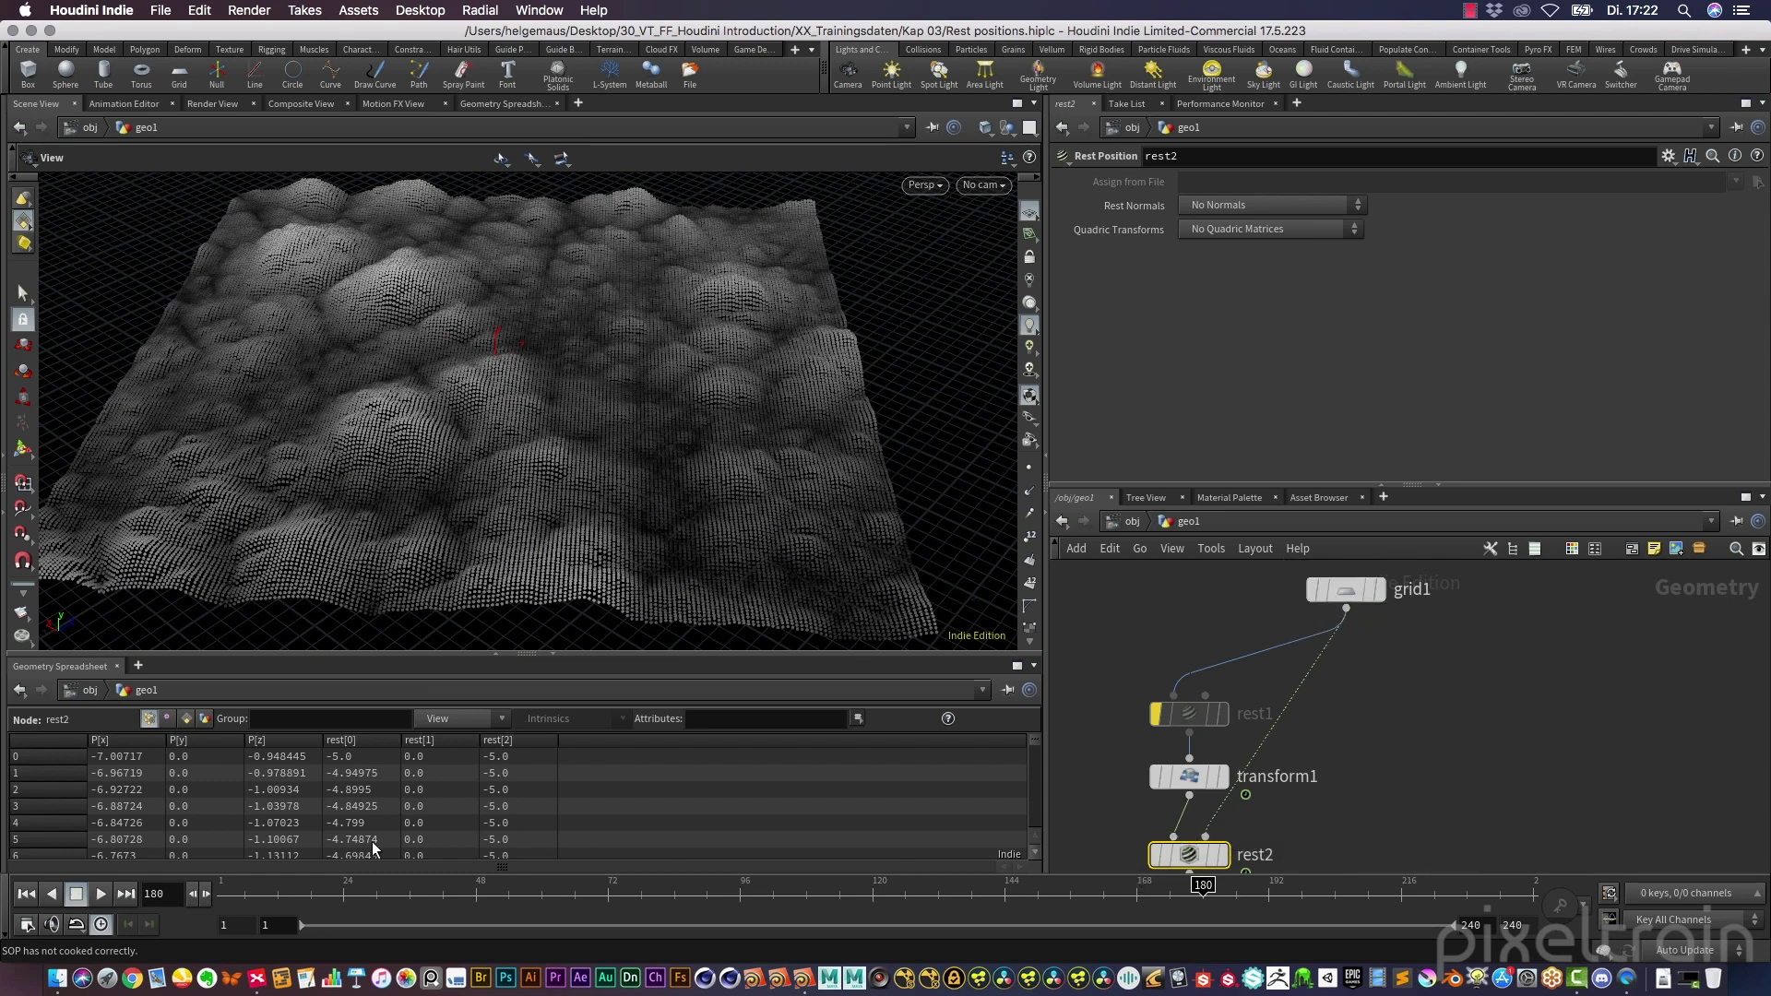
click(27, 893)
click(101, 893)
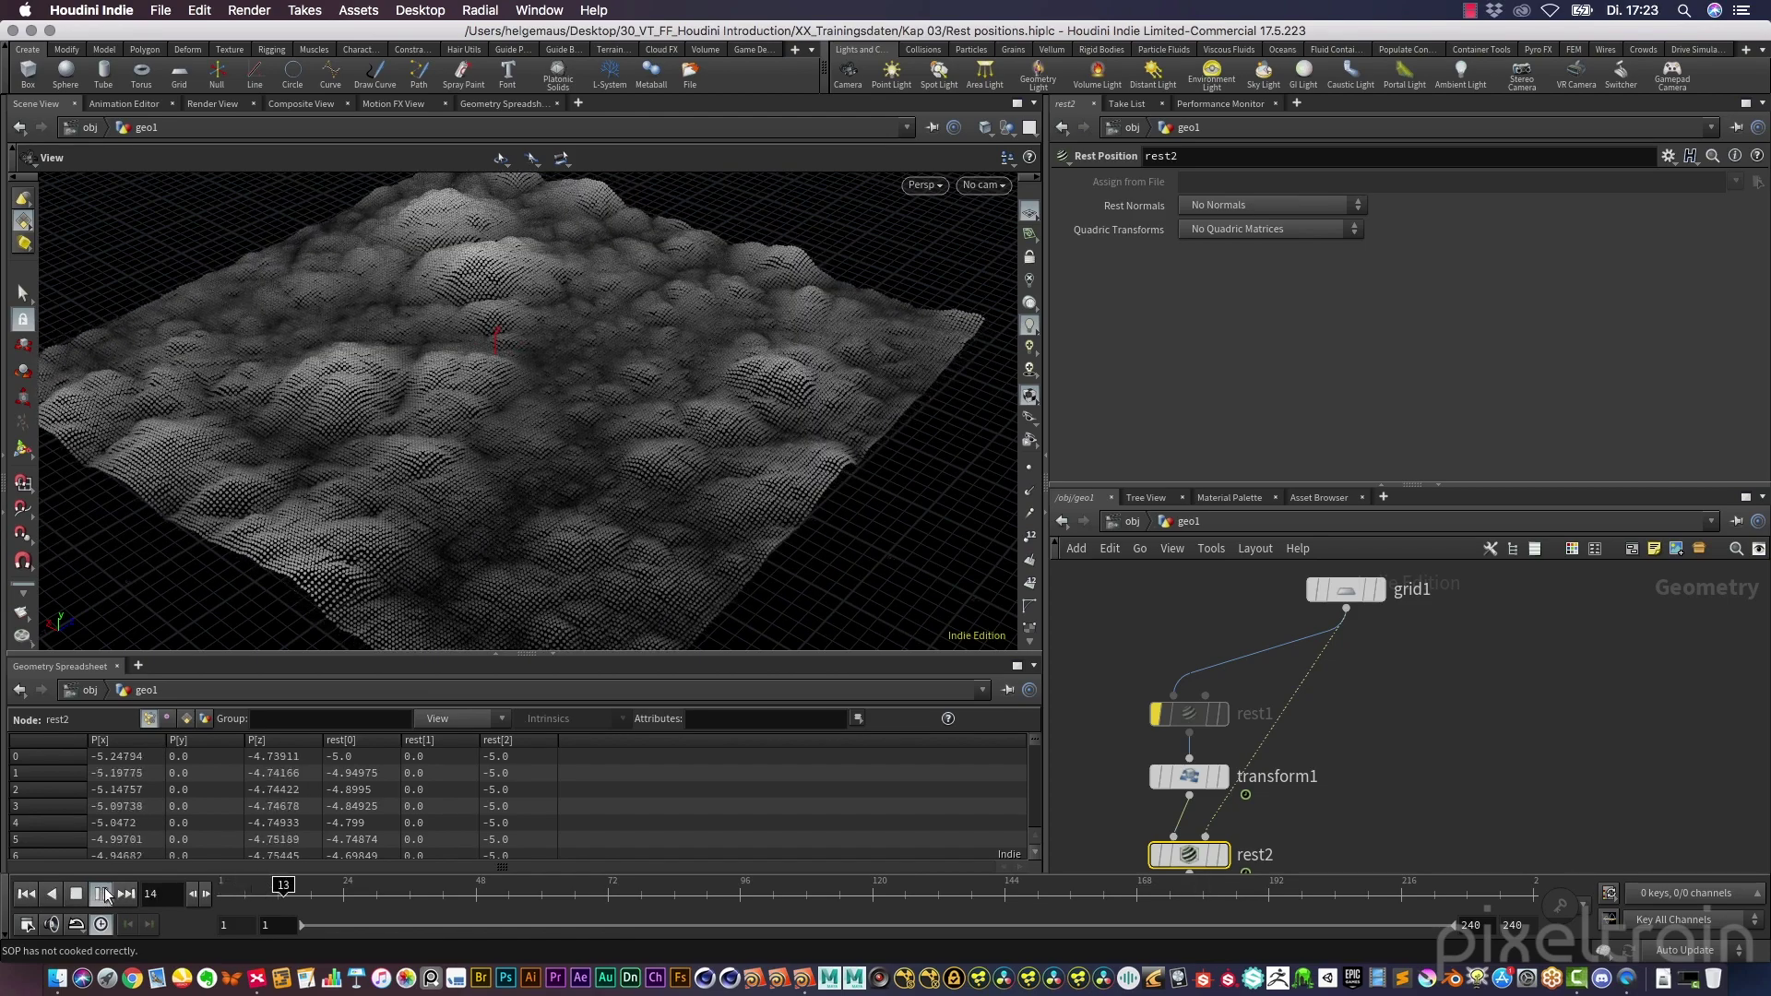
middle_drag(1435, 812, 1433, 766)
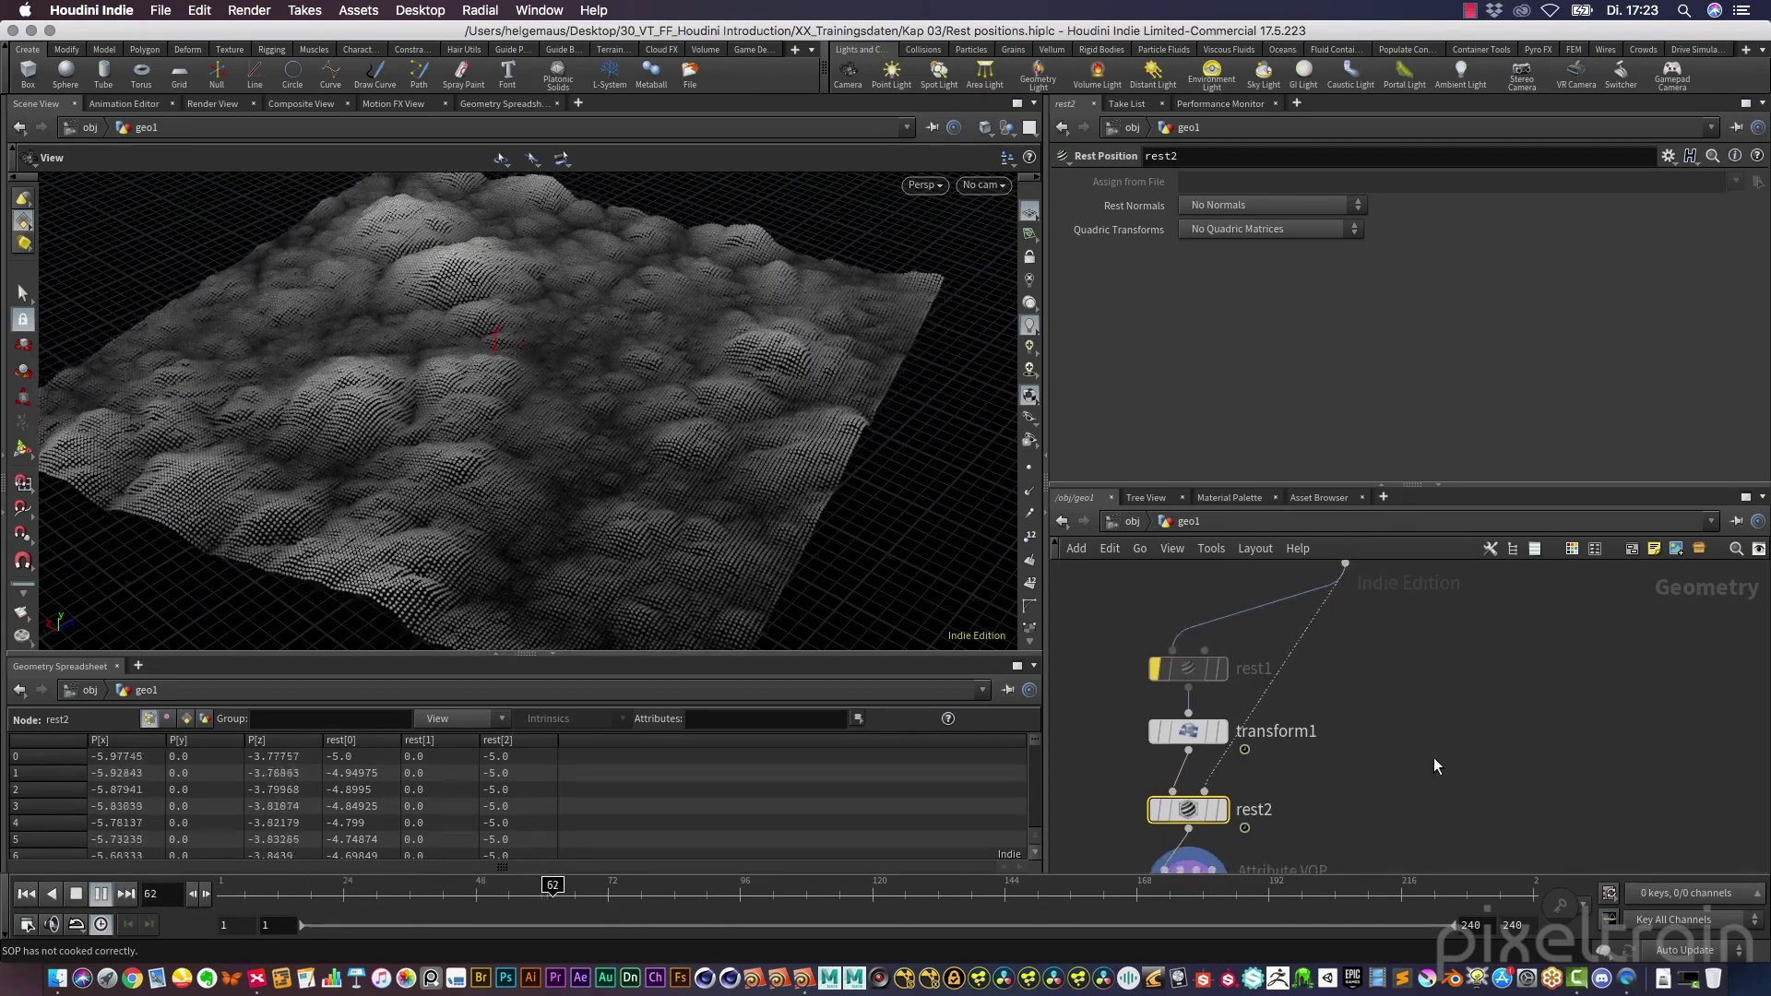